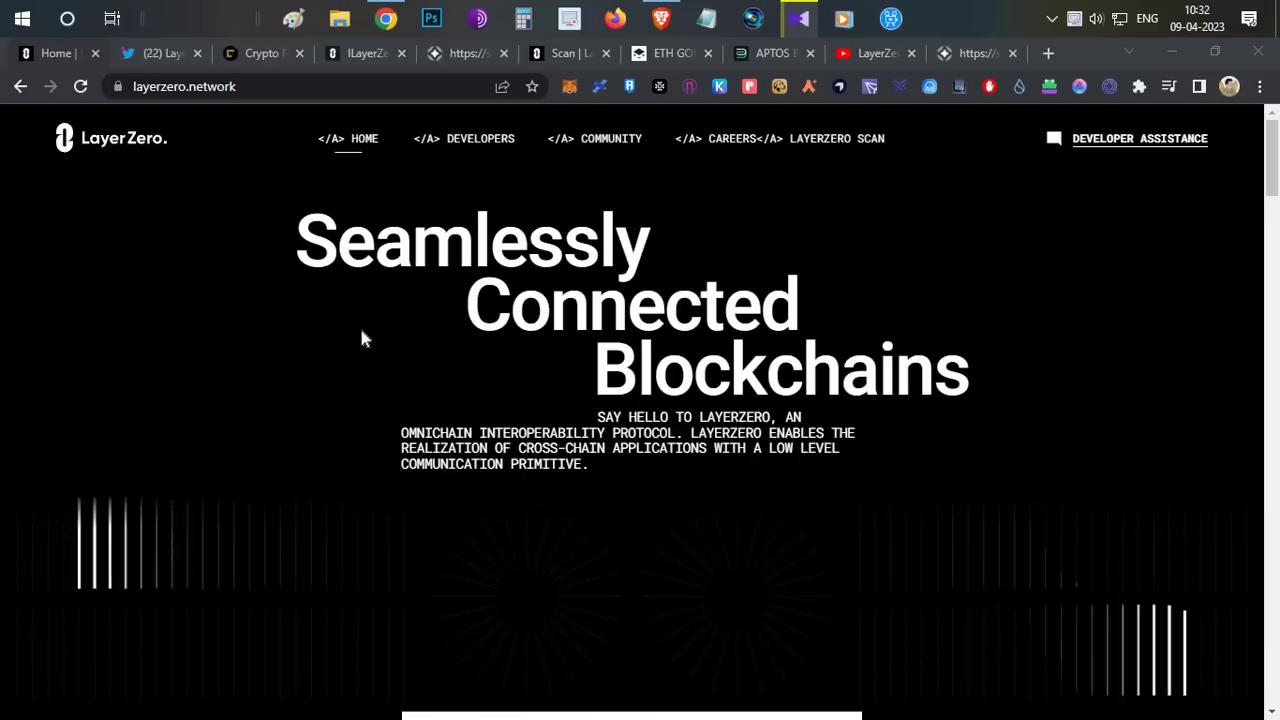
View the LayerZero airdrop video, the LayerZero home page and the CryptoTelugu channel in Brave, and return to the home page in Chrome.
click(889, 54)
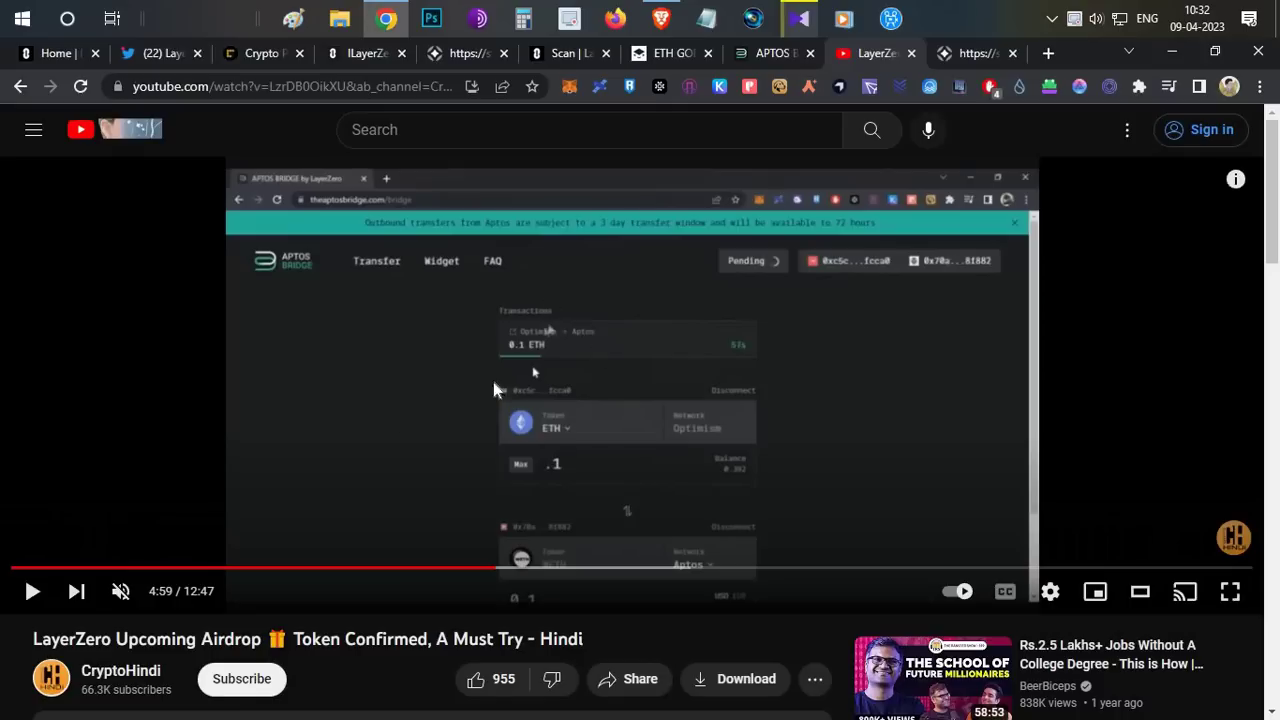
click(72, 56)
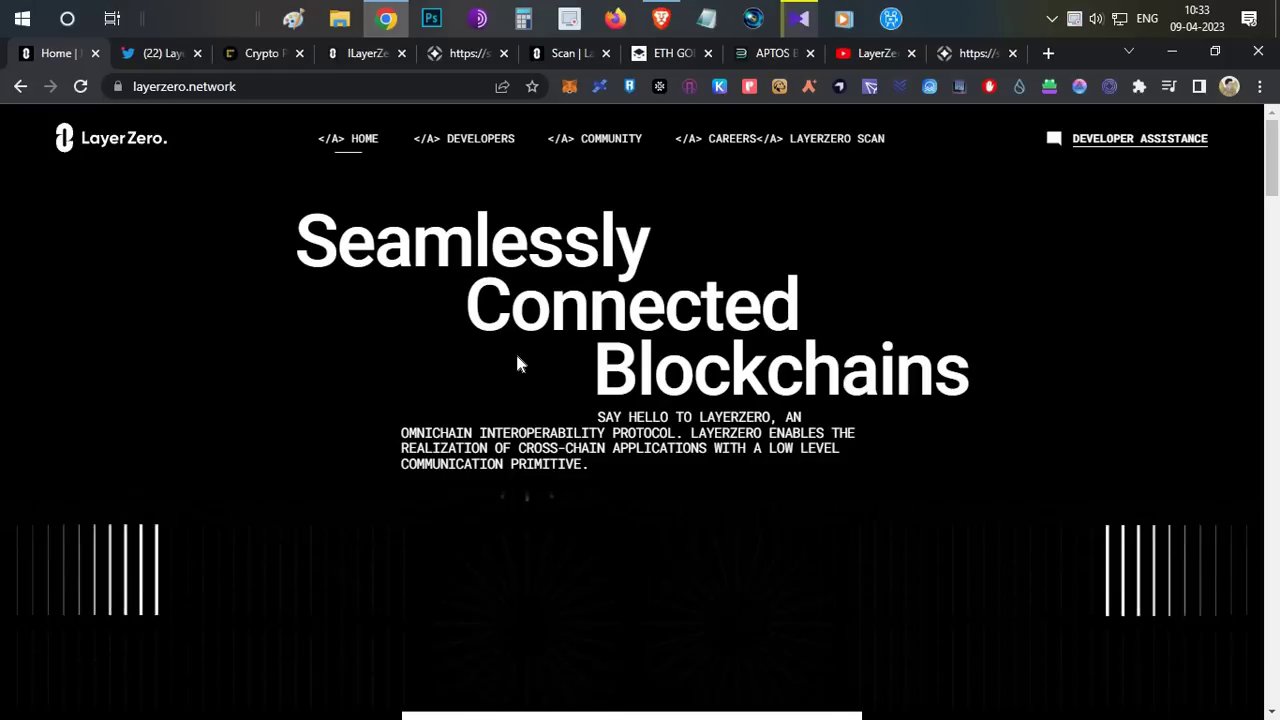
click(660, 18)
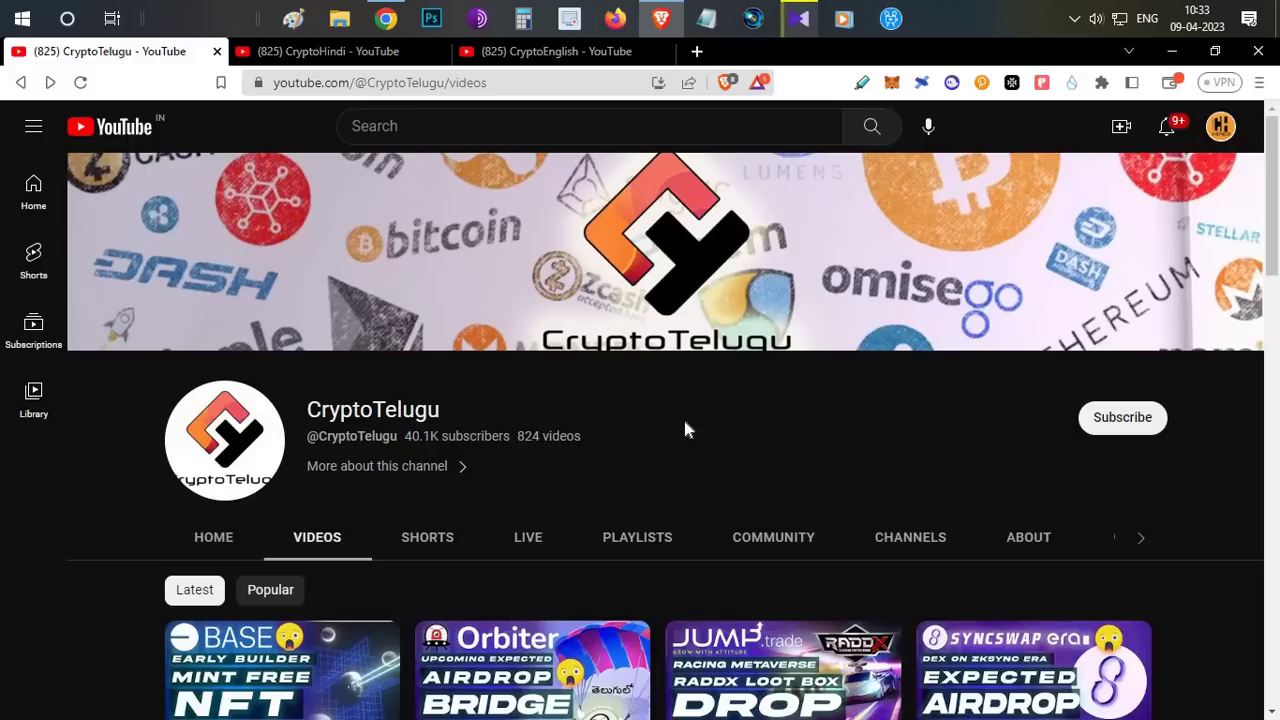
click(663, 20)
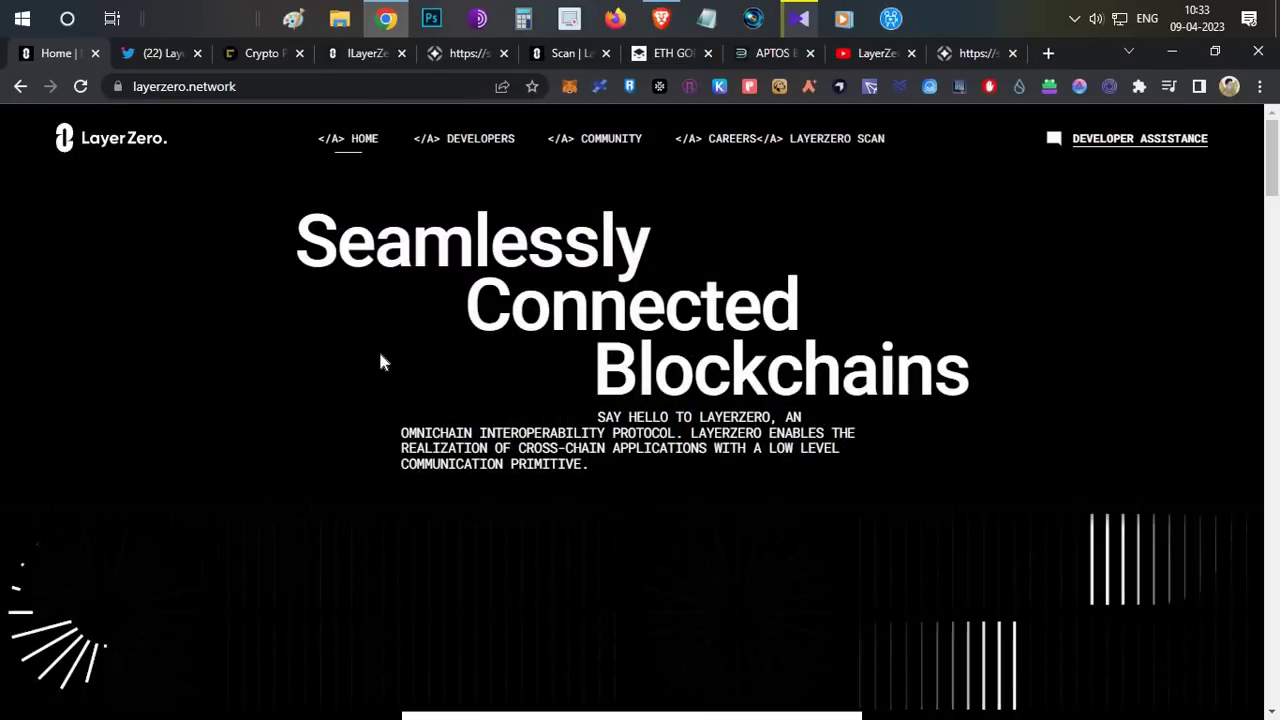
Examine LayerZero's Series B investor tweet and highlight the valuation in the CoinDesk funding headline.
click(163, 52)
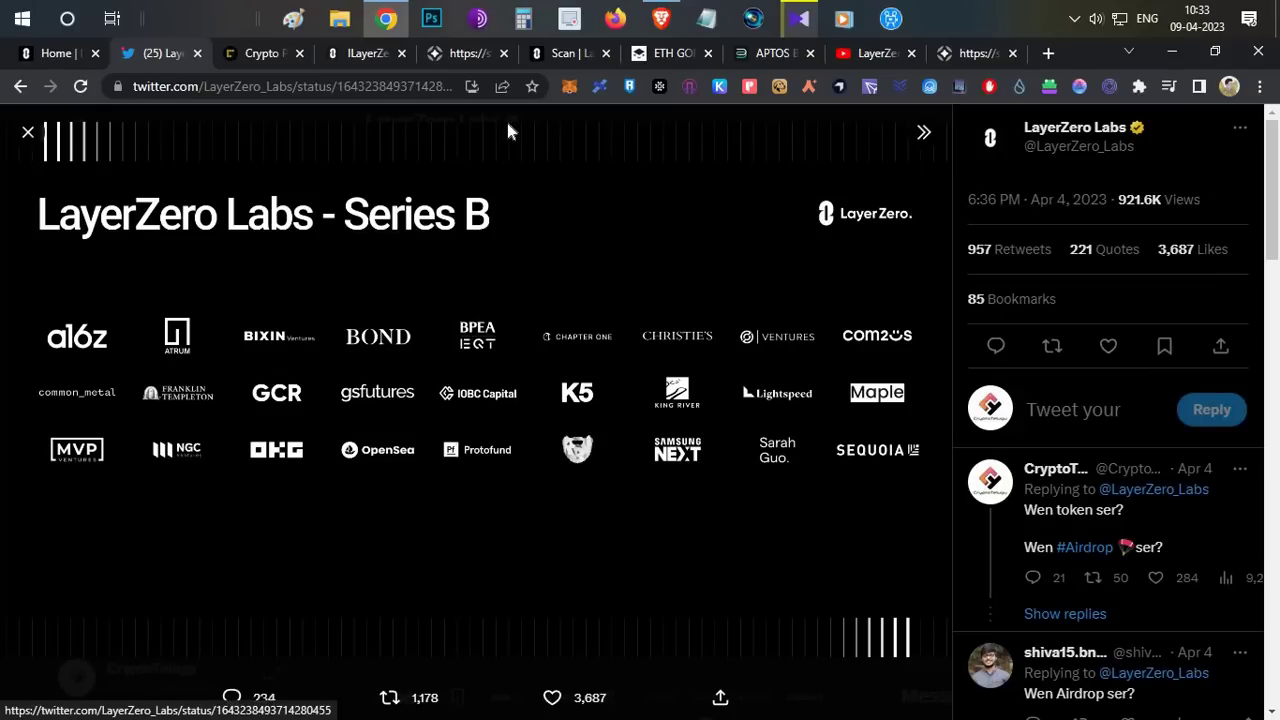
click(265, 58)
drag(553, 373, 489, 424)
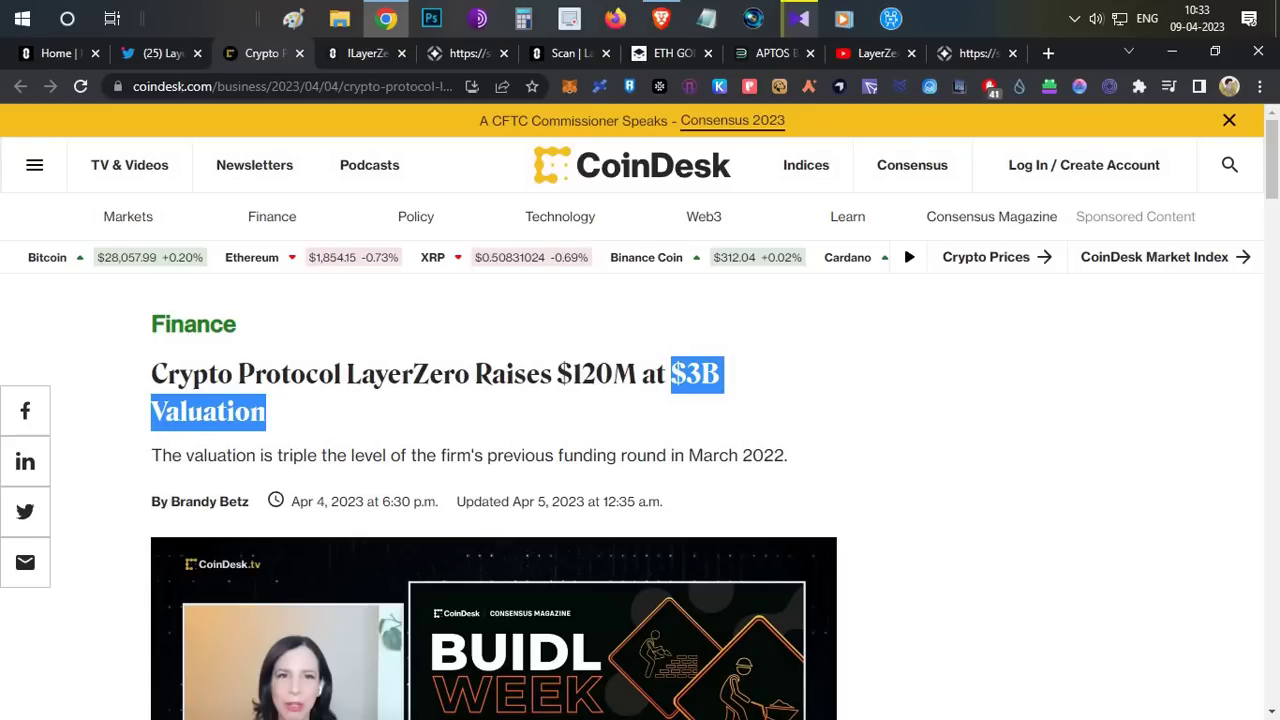
key(ctrl+shift+Tab)
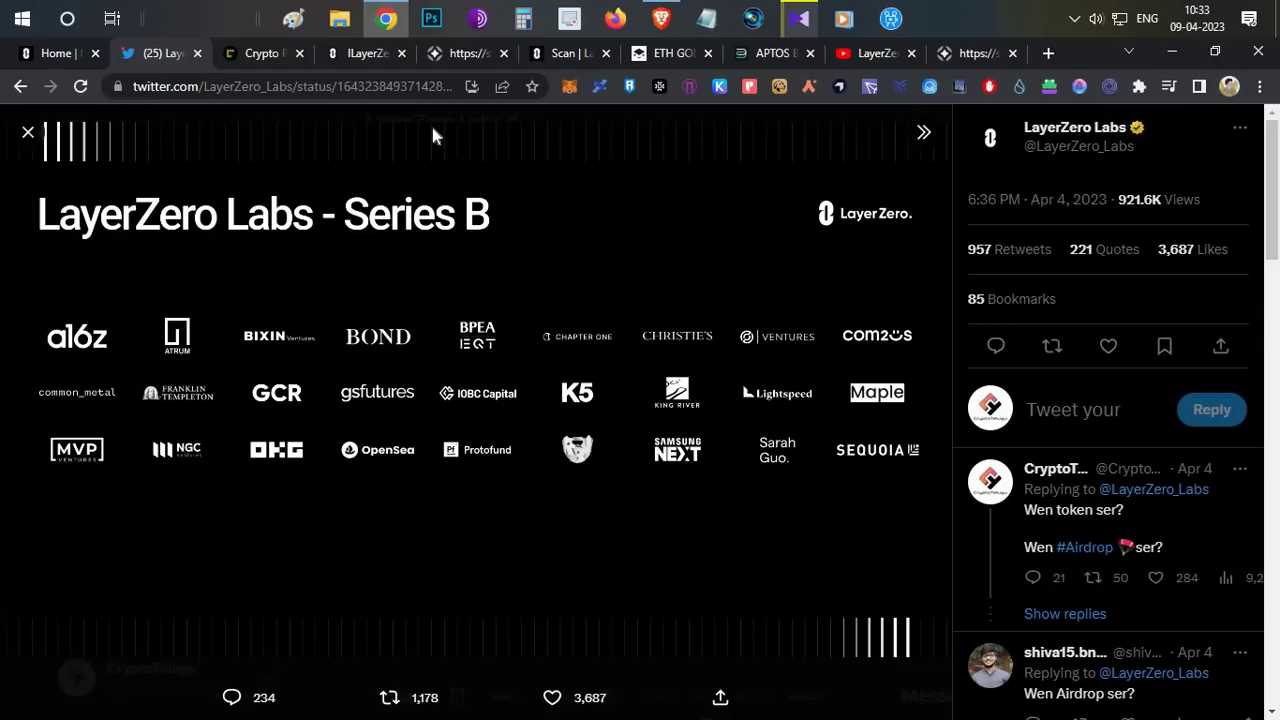
Examine the ILayerZeroEndpoint documentation and highlight the ZRO token mentions in the _zroPaymentAddress parameter description.
click(367, 55)
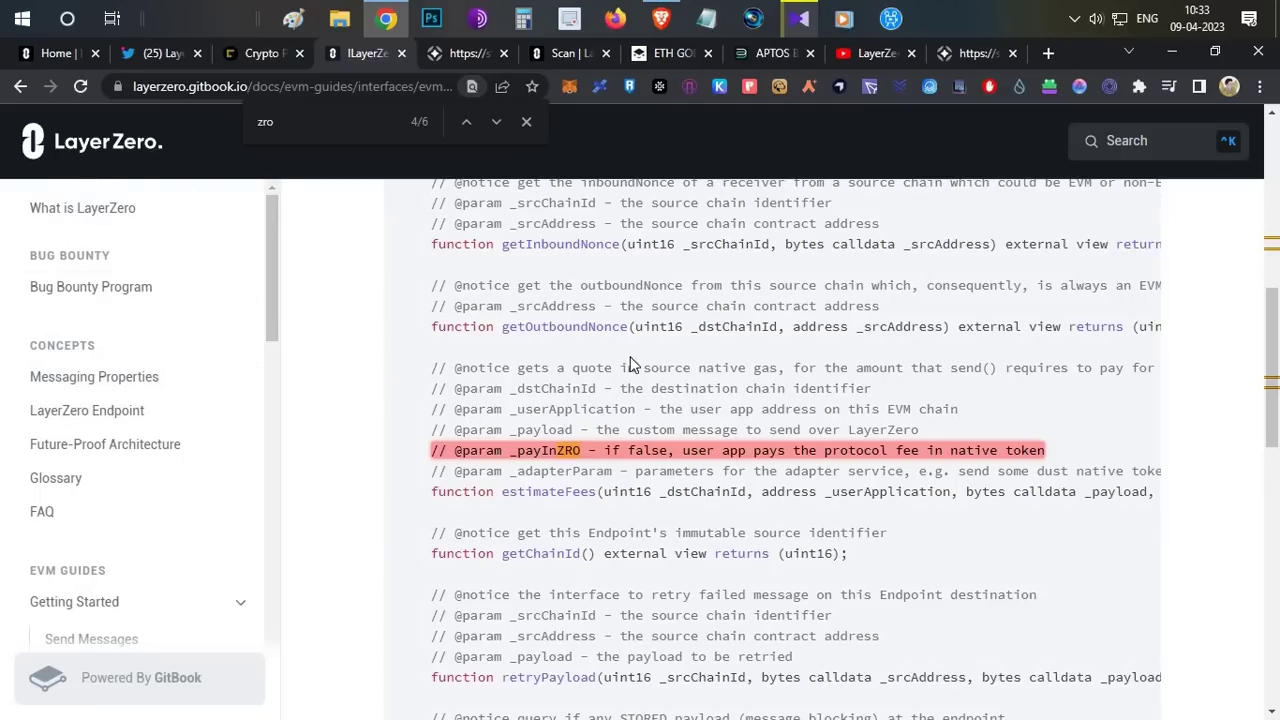
scroll(623, 347, up, 3)
scroll(623, 343, down, 8)
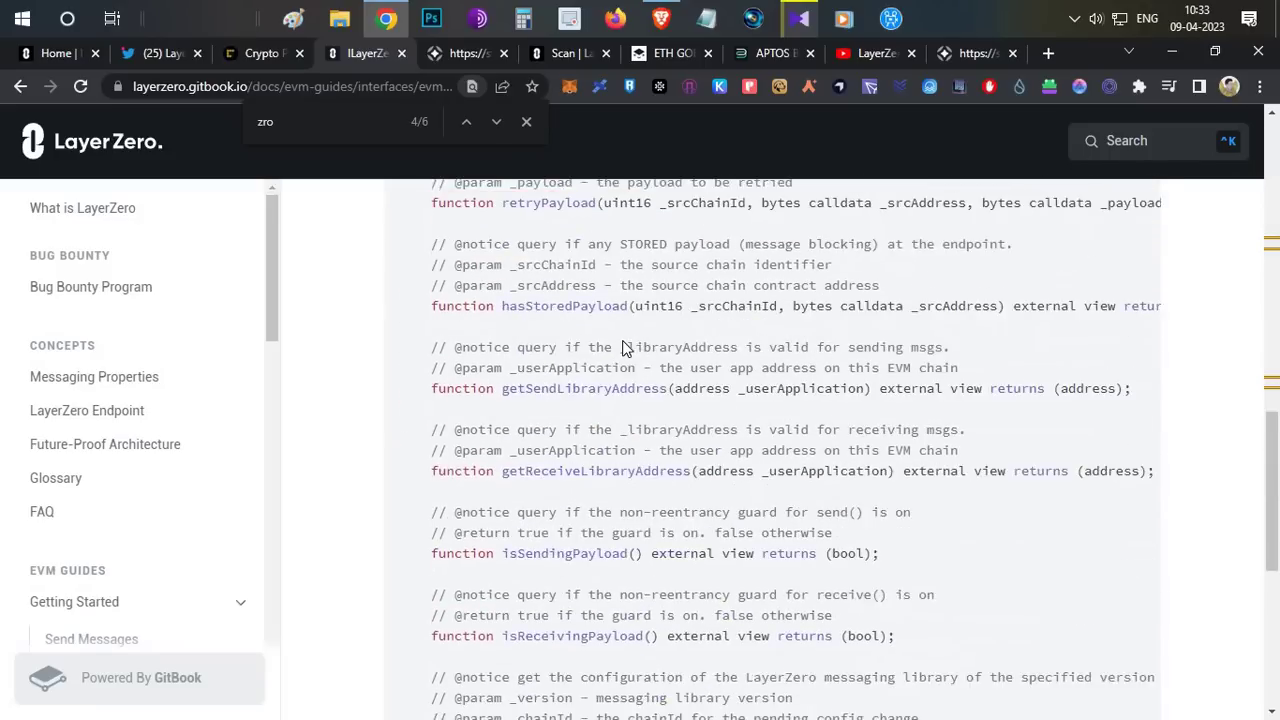
scroll(622, 347, up, 15)
scroll(600, 360, down, 3)
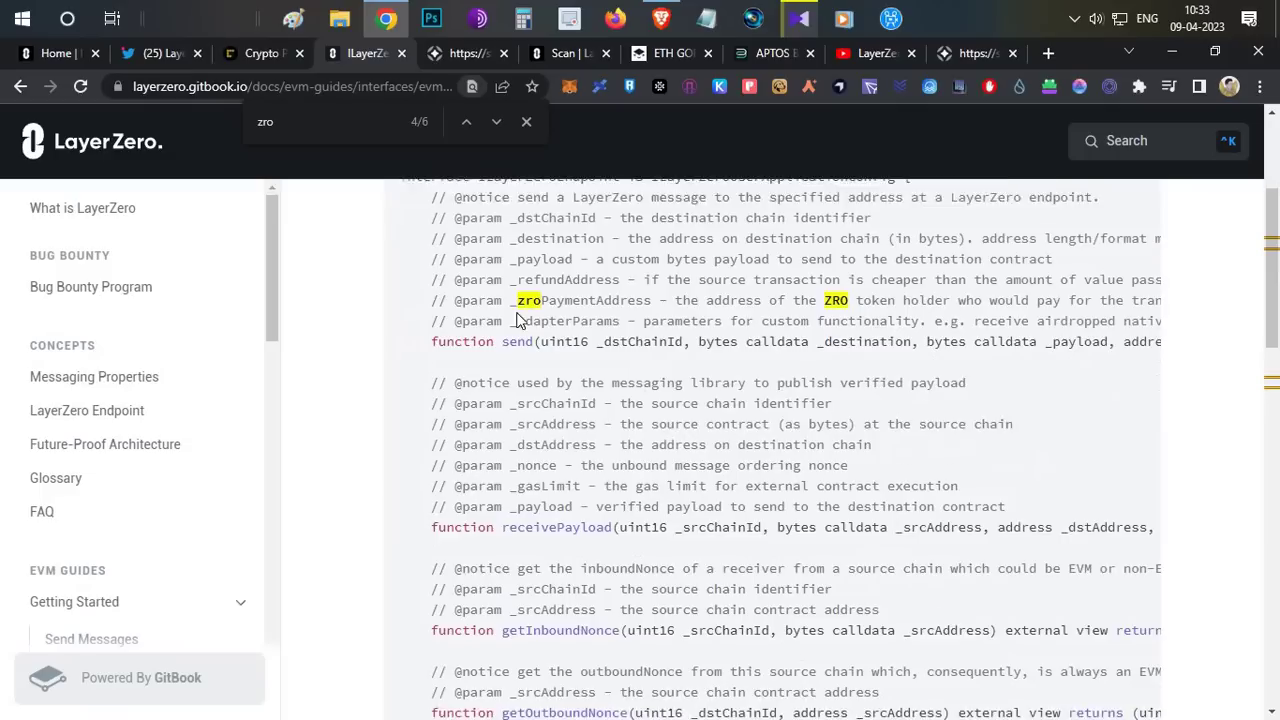
drag(517, 284, 1056, 289)
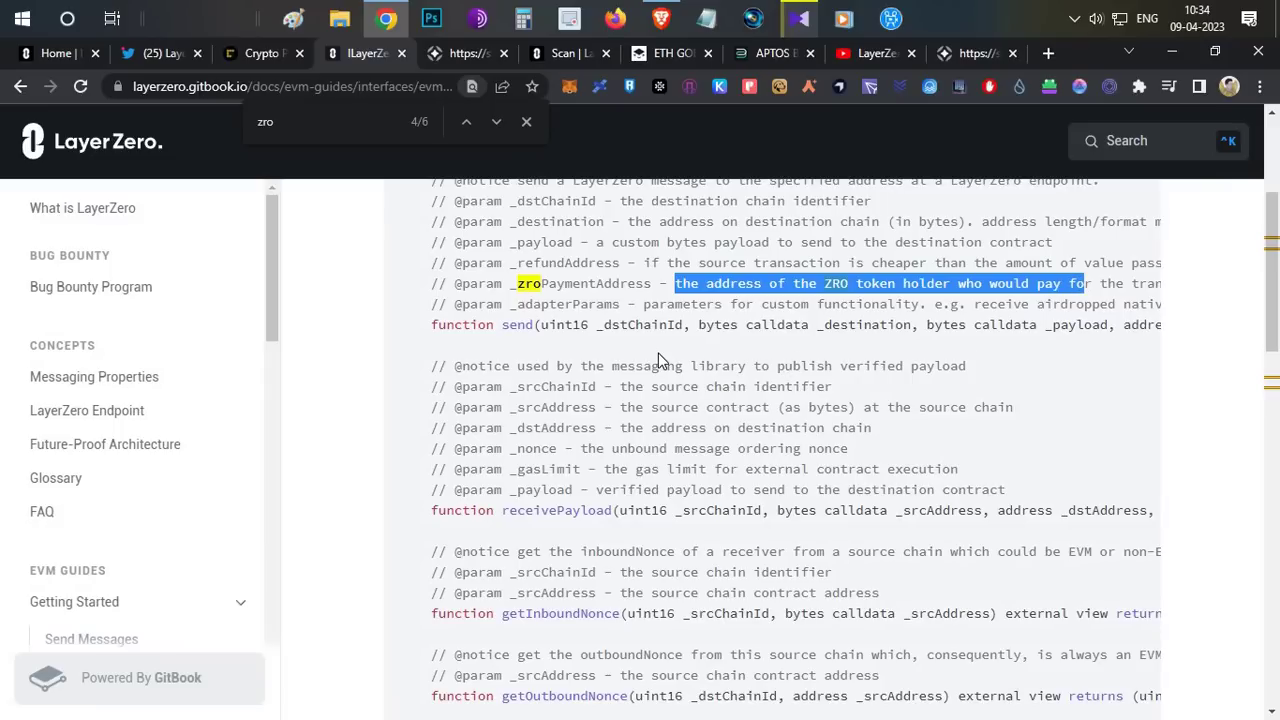
scroll(655, 320, up, 3)
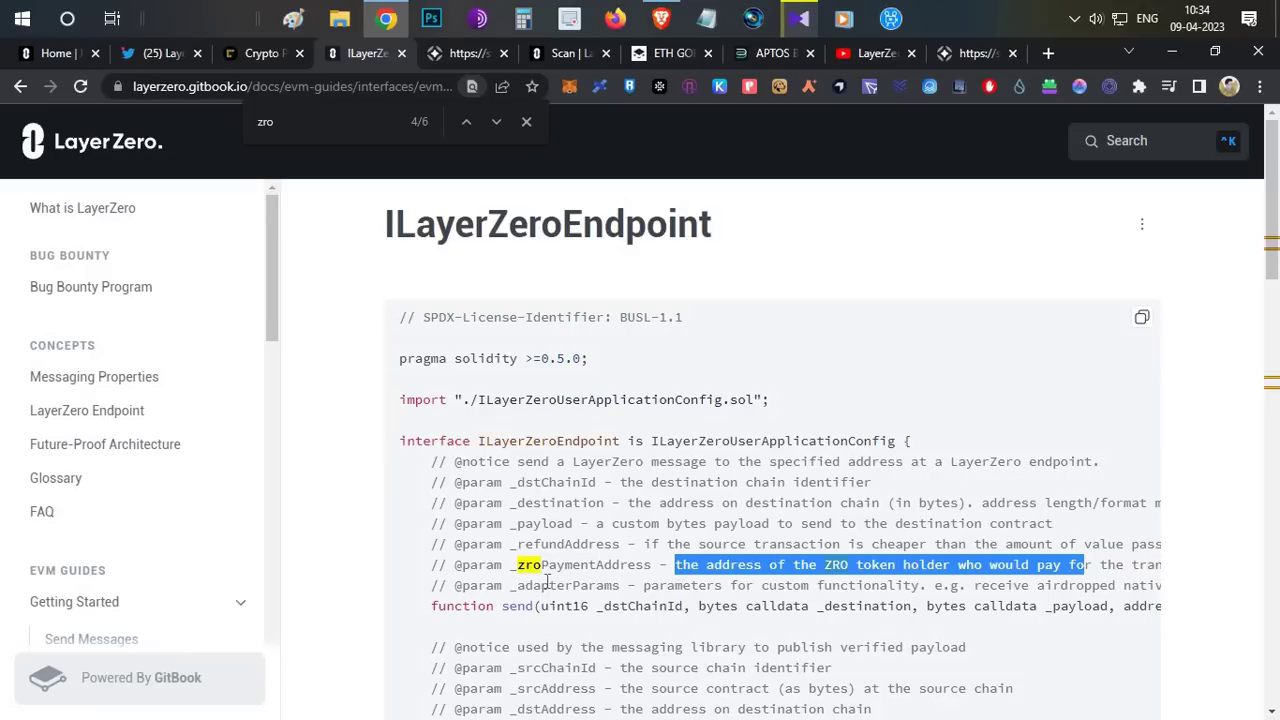
click(543, 565)
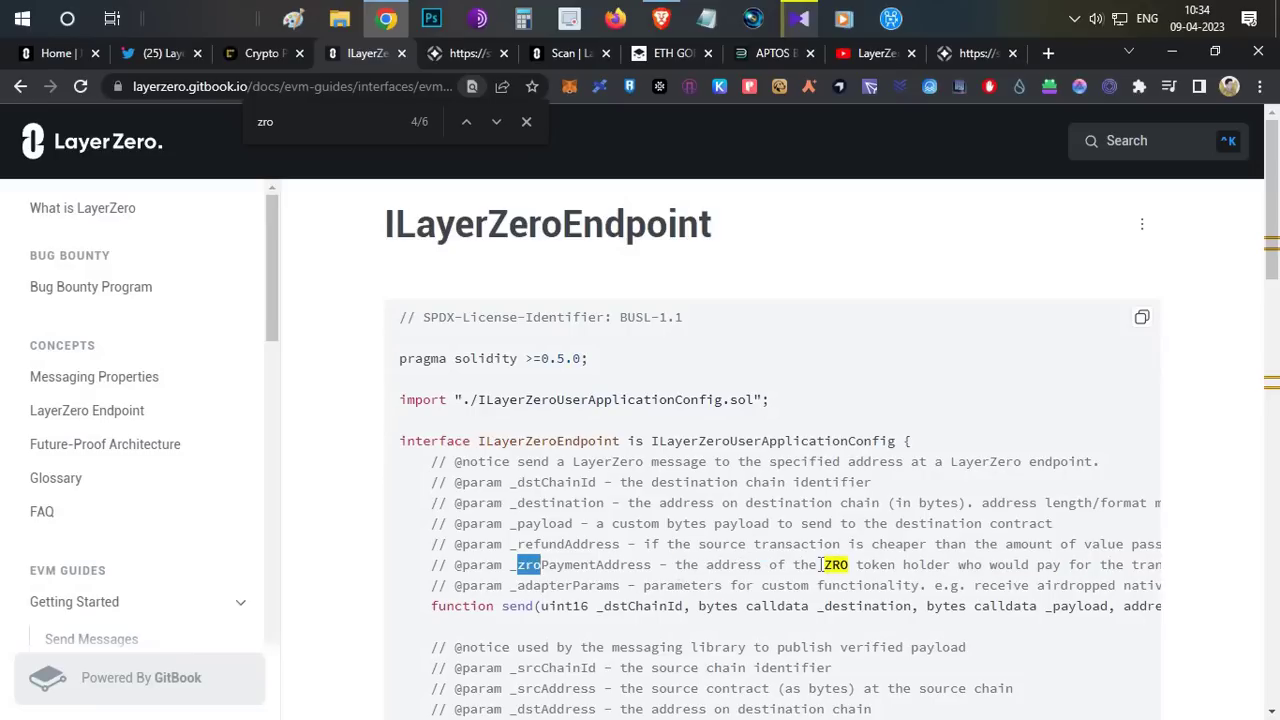
drag(824, 565, 895, 565)
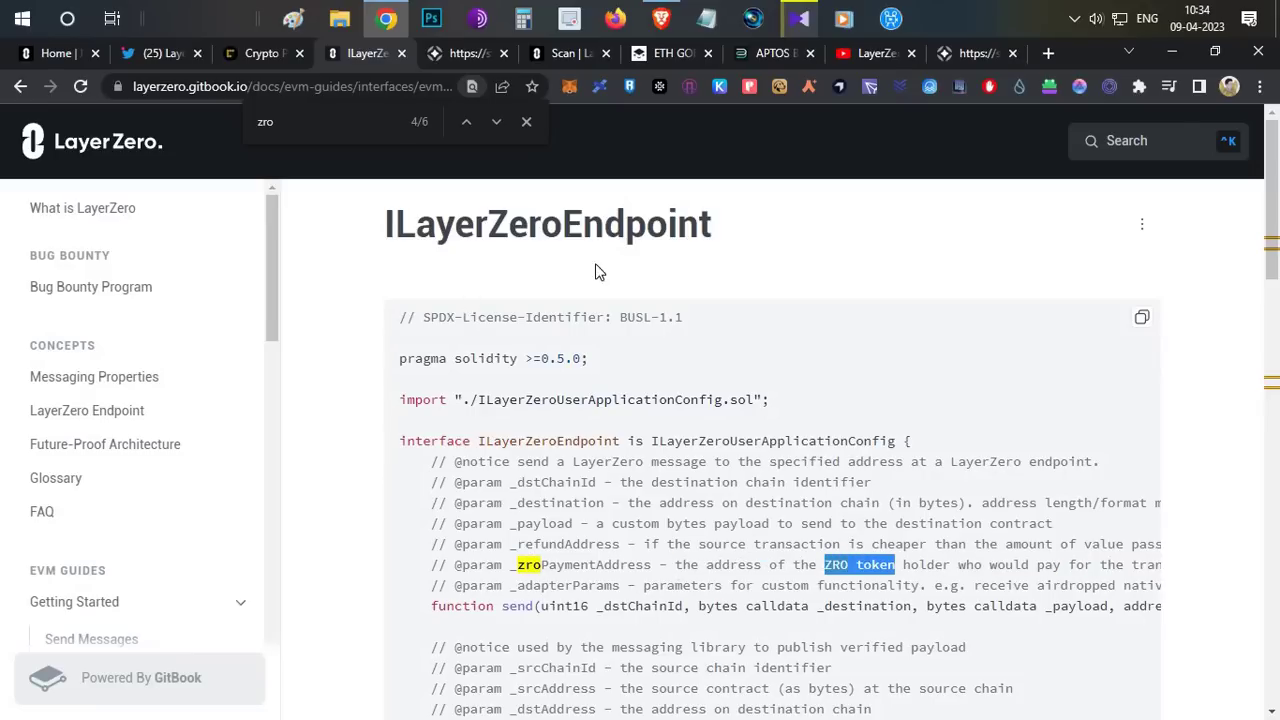
Examine the _payInZRO parameter in the endpoint documentation, highlighting its name and the protocol fee description.
scroll(932, 471, down, 1)
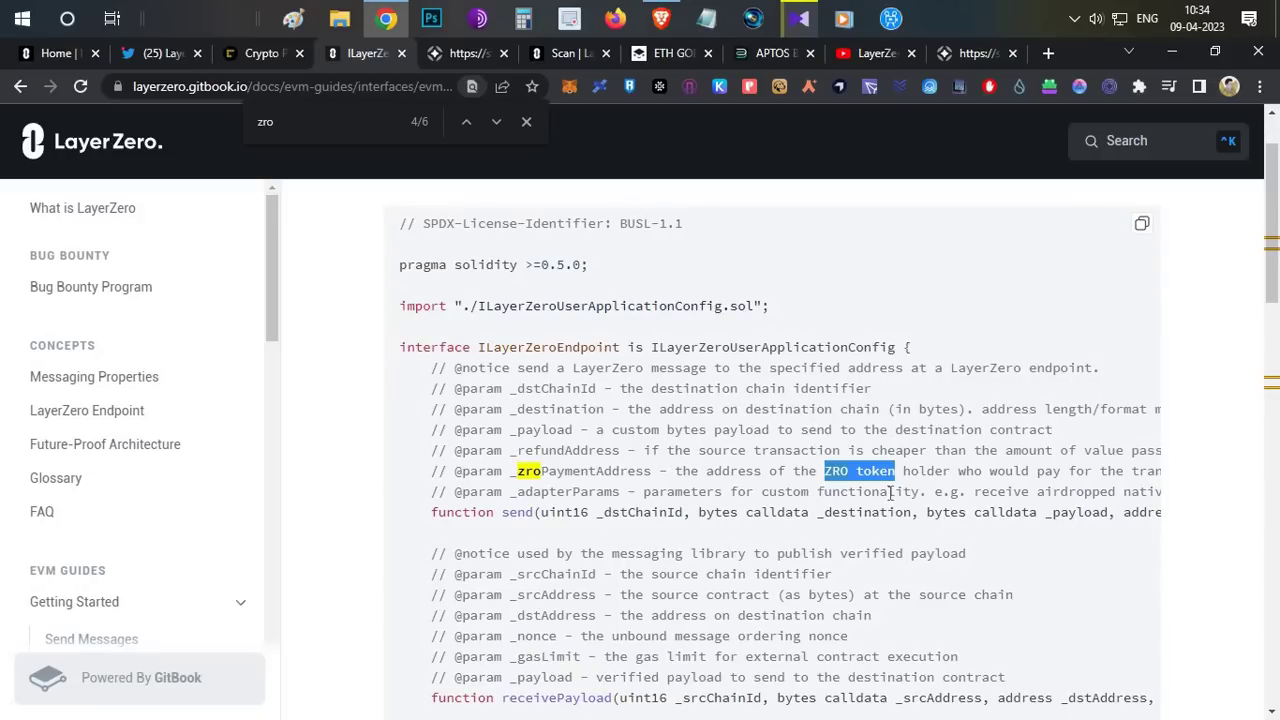
scroll(790, 470, down, 6)
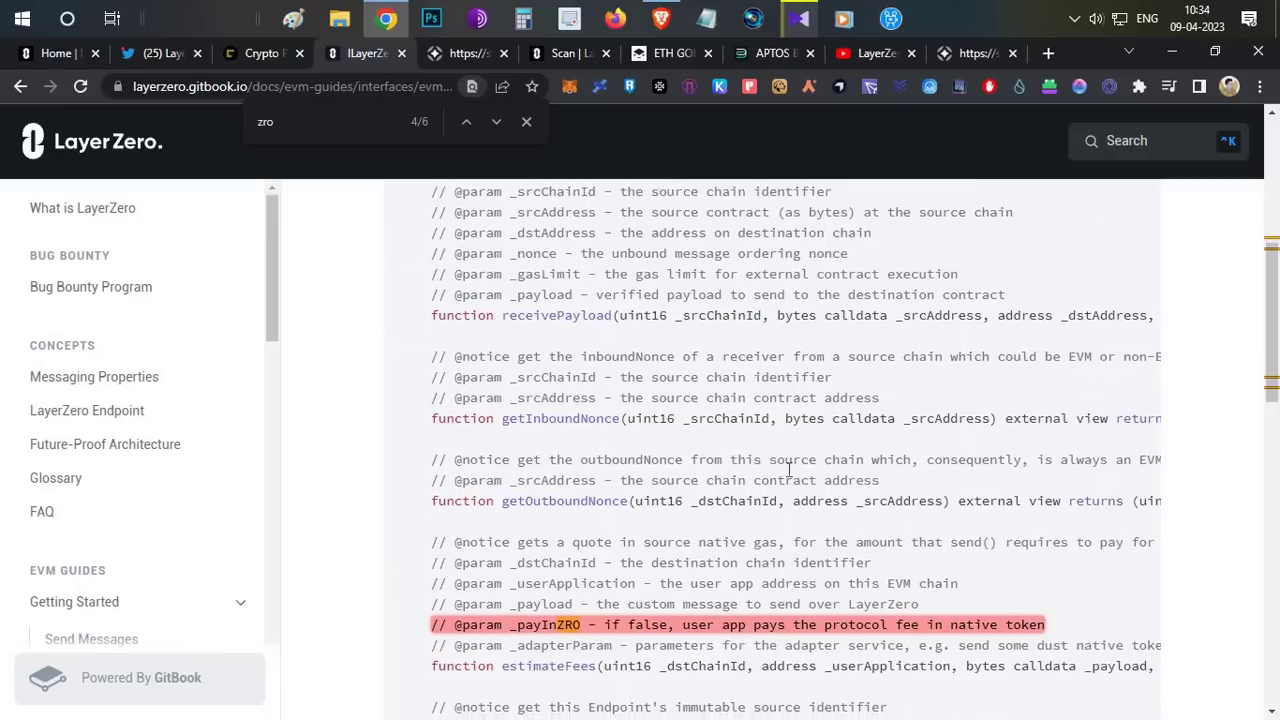
drag(516, 445, 577, 446)
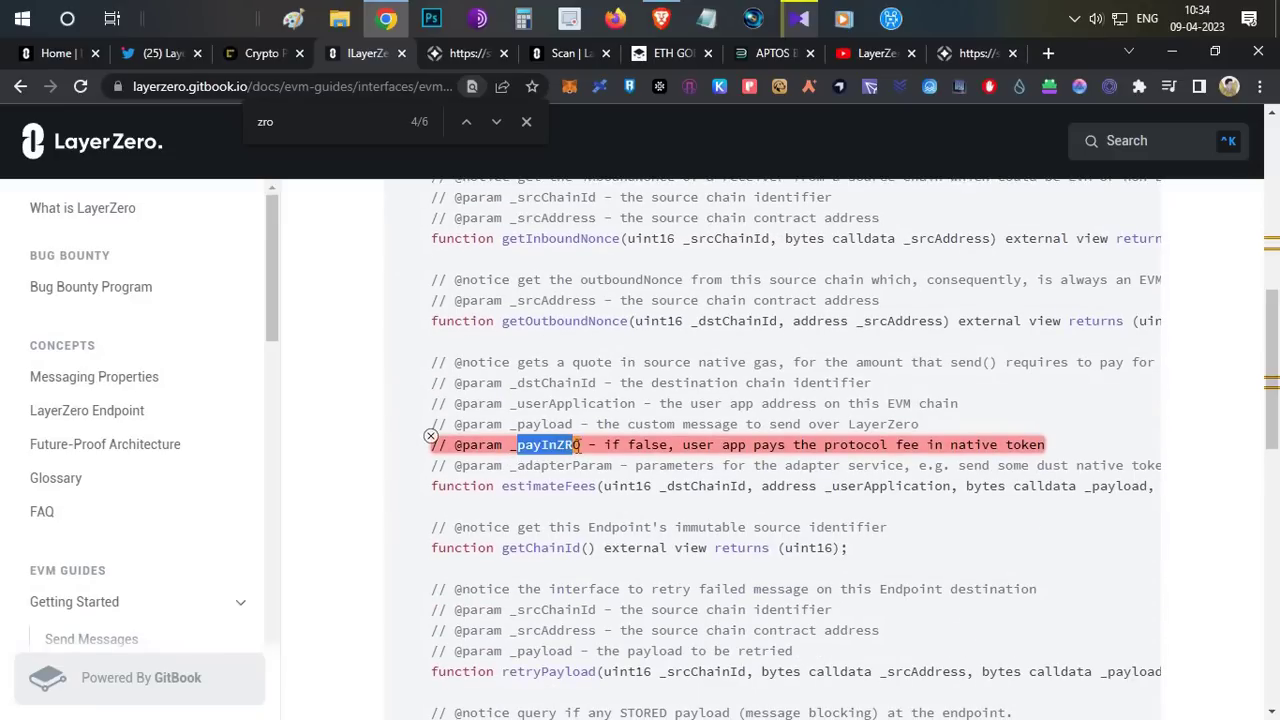
drag(680, 445, 1045, 447)
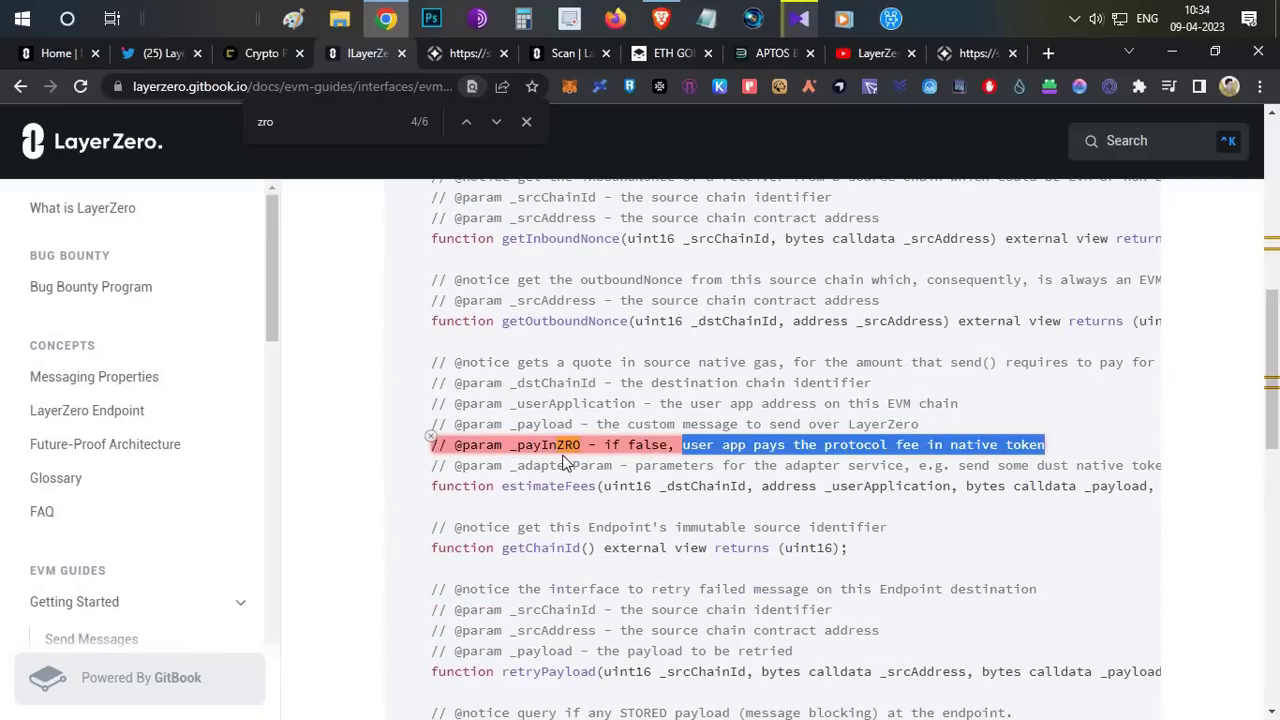
drag(580, 445, 556, 445)
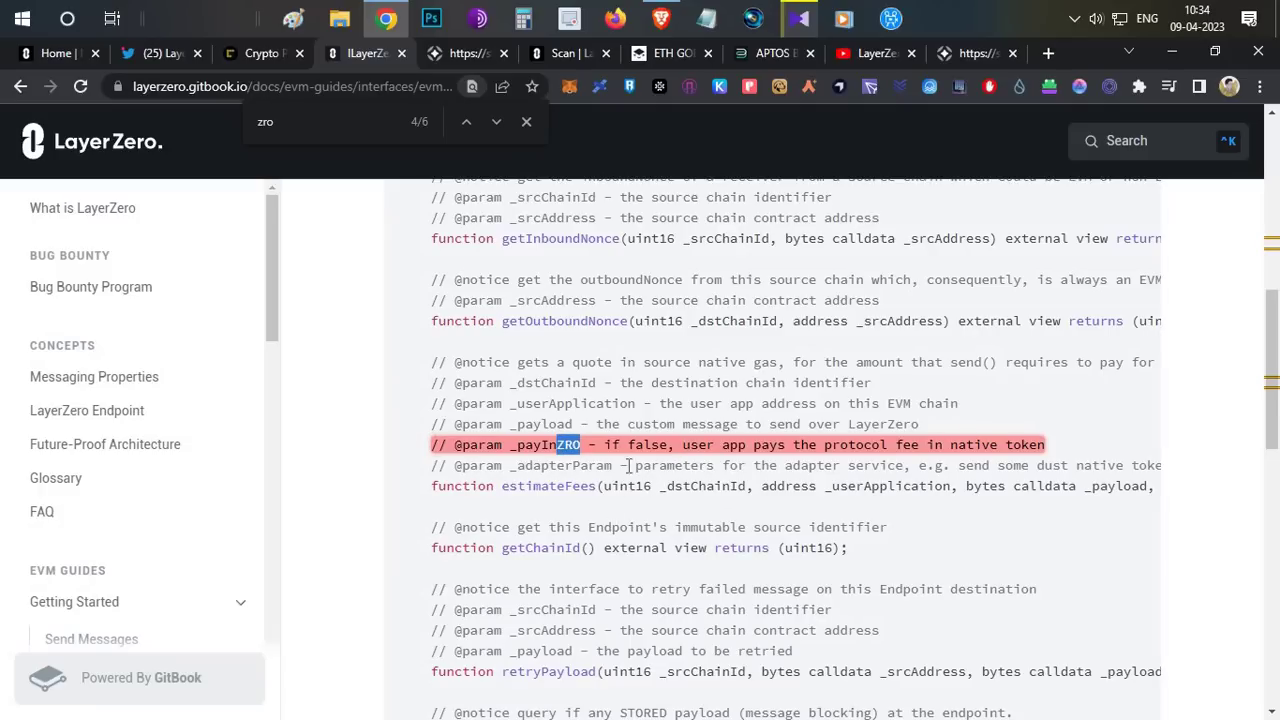
Return to the _zroPaymentAddress line, close the page search and highlight the ZRO token holder wording.
scroll(560, 583, up, 10)
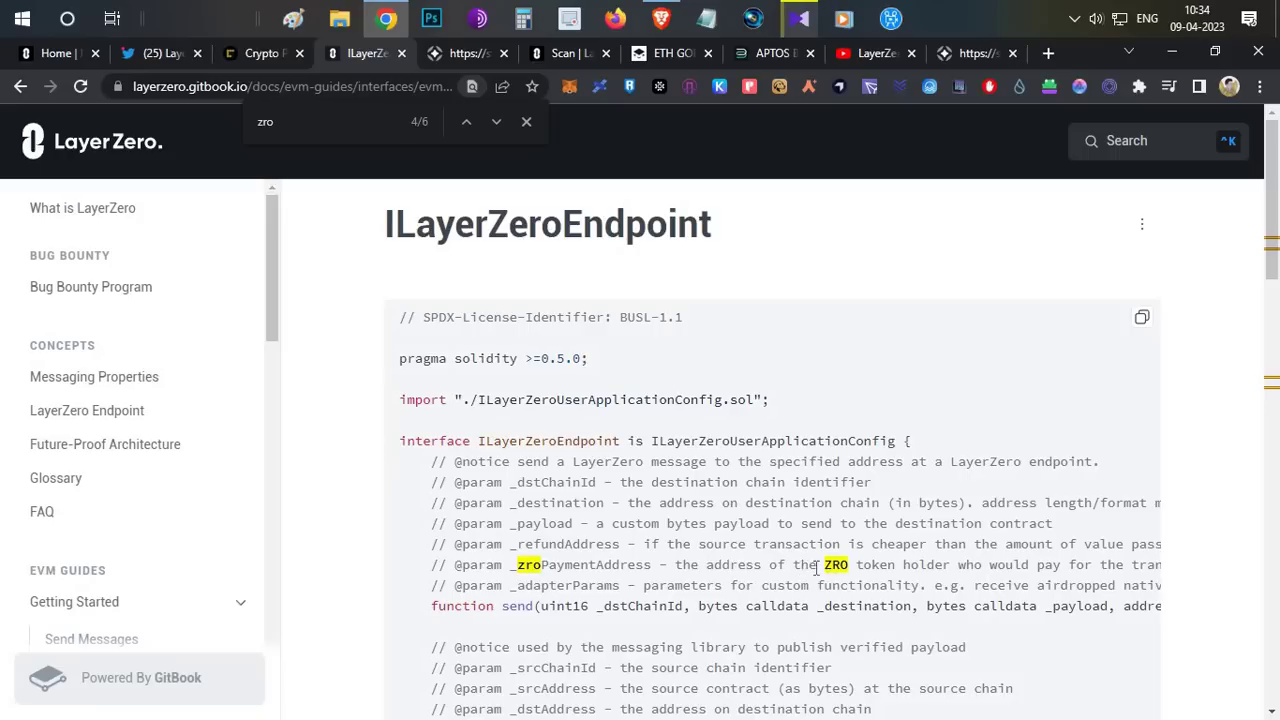
double_click(852, 564)
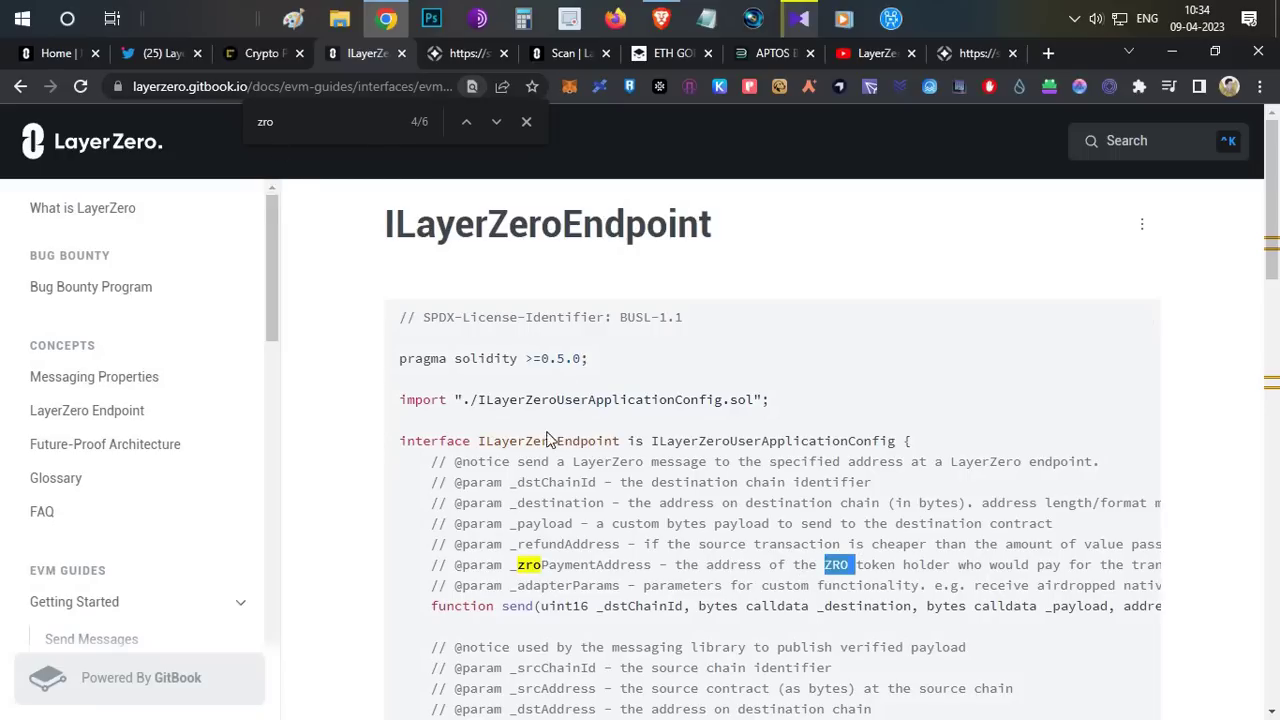
click(526, 121)
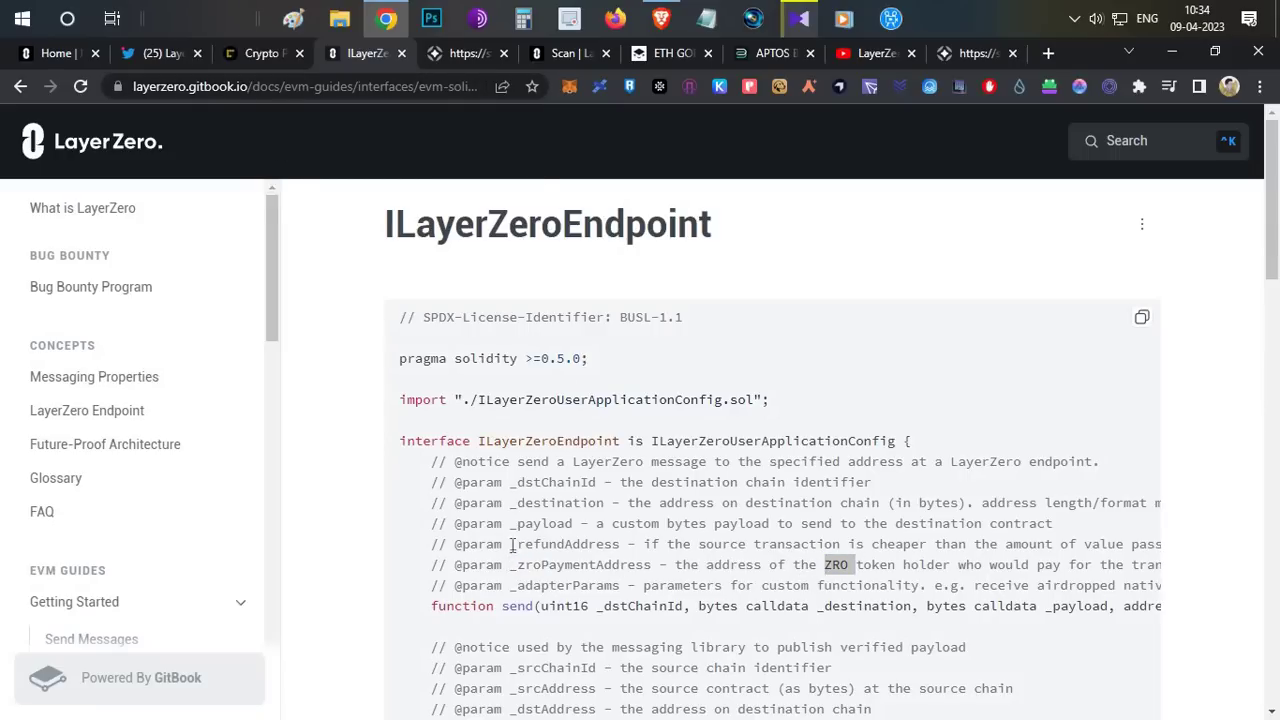
drag(512, 544, 950, 565)
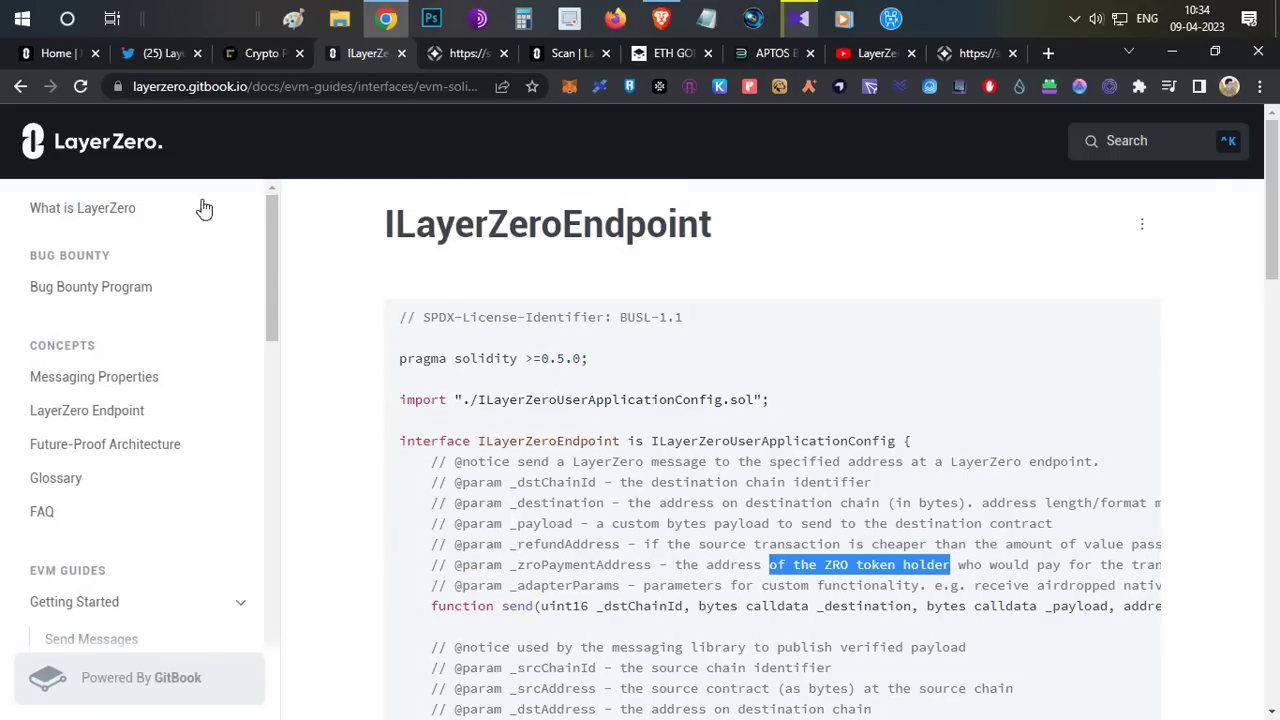
View the LayerZero home page and inspect the total value locked on the Stargate Finance home page.
click(55, 53)
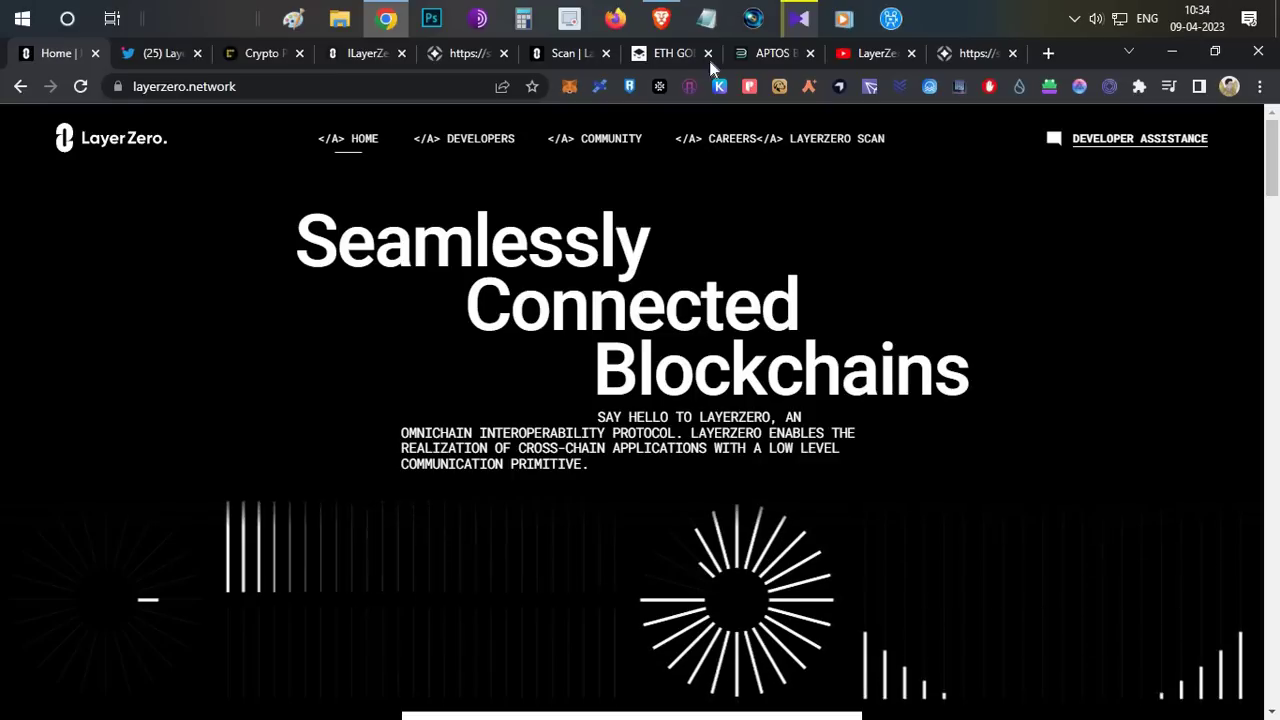
click(960, 54)
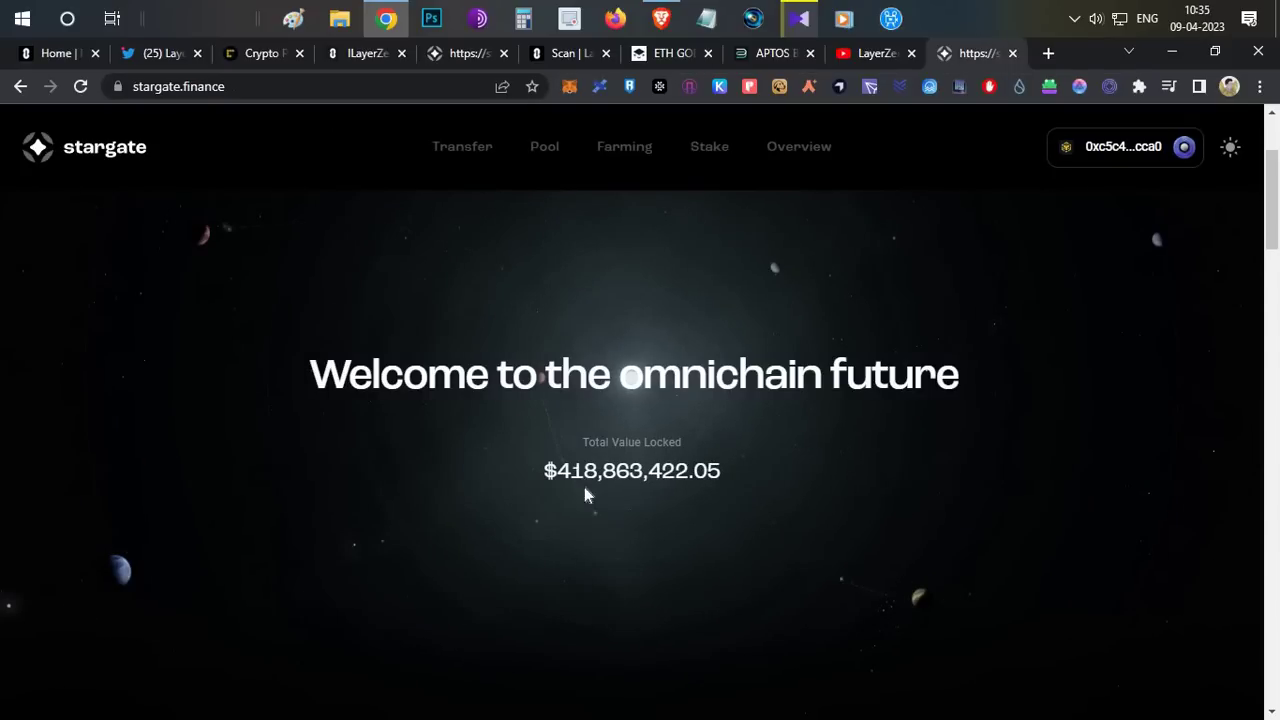
drag(557, 471, 783, 449)
click(447, 303)
click(56, 55)
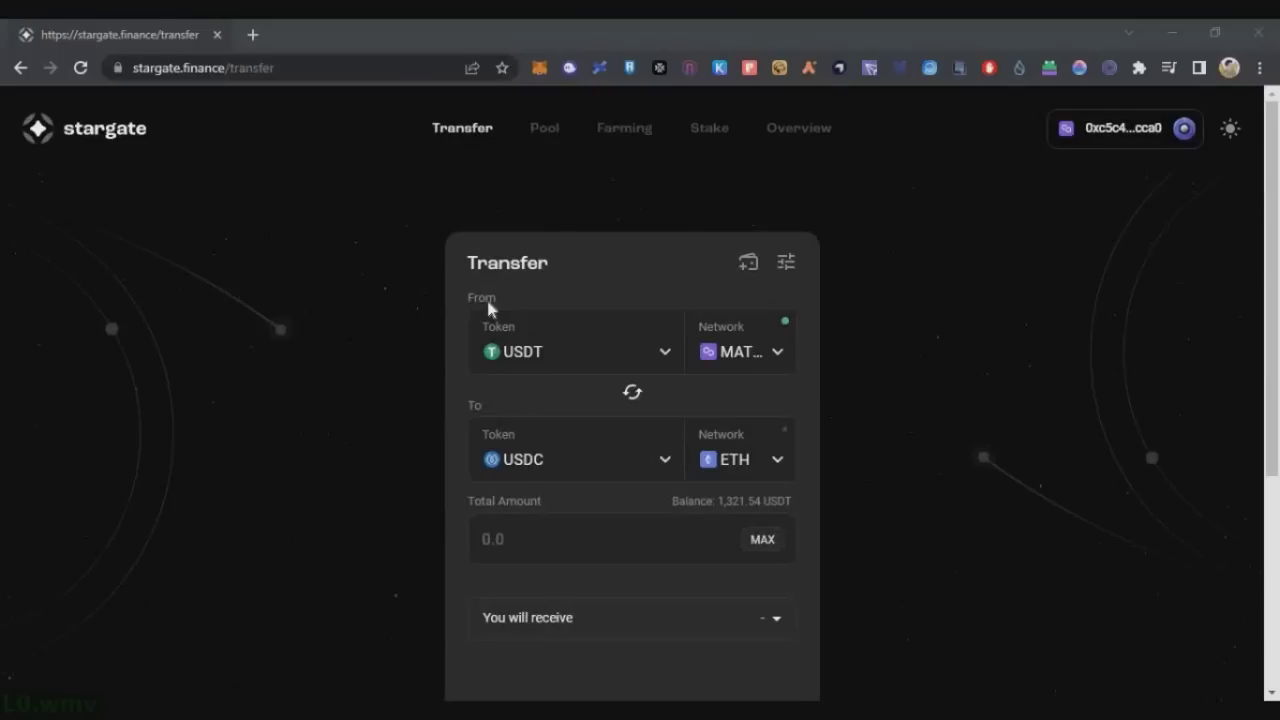
Review the Stargate source networks, keeping Polygon, and set the destination network to Arbitrum.
click(752, 351)
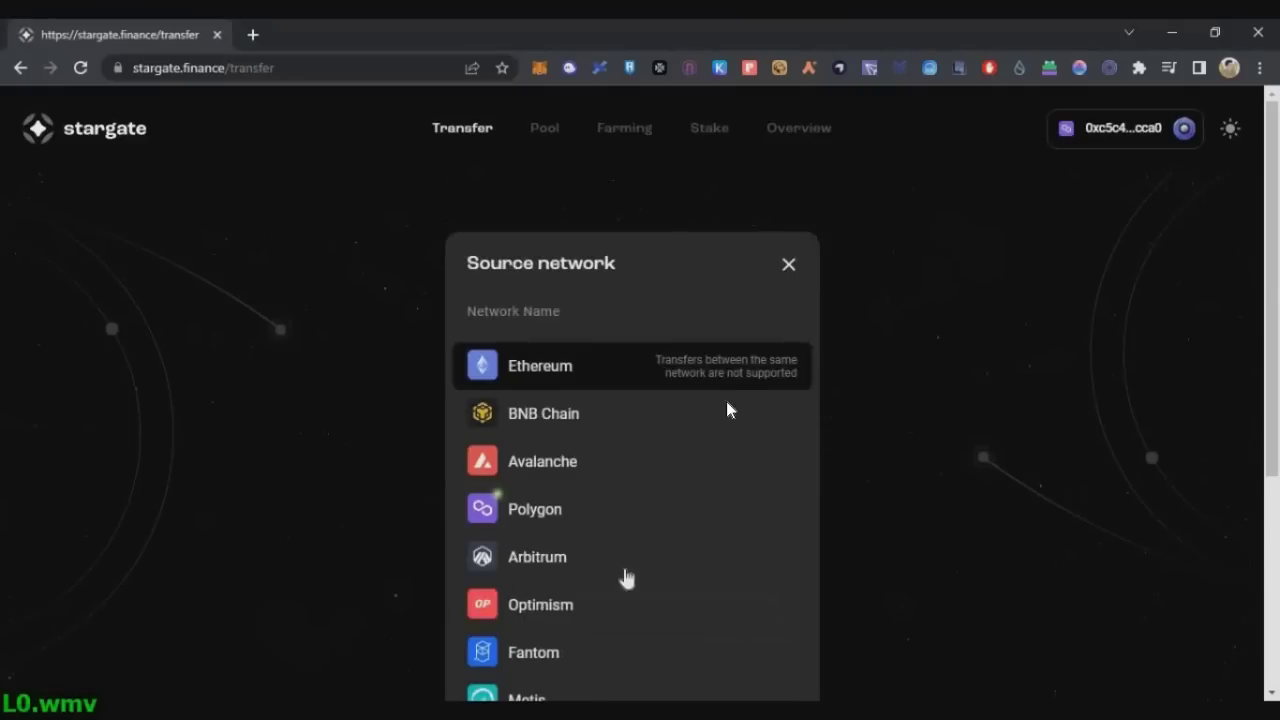
scroll(612, 451, down, 1)
click(580, 366)
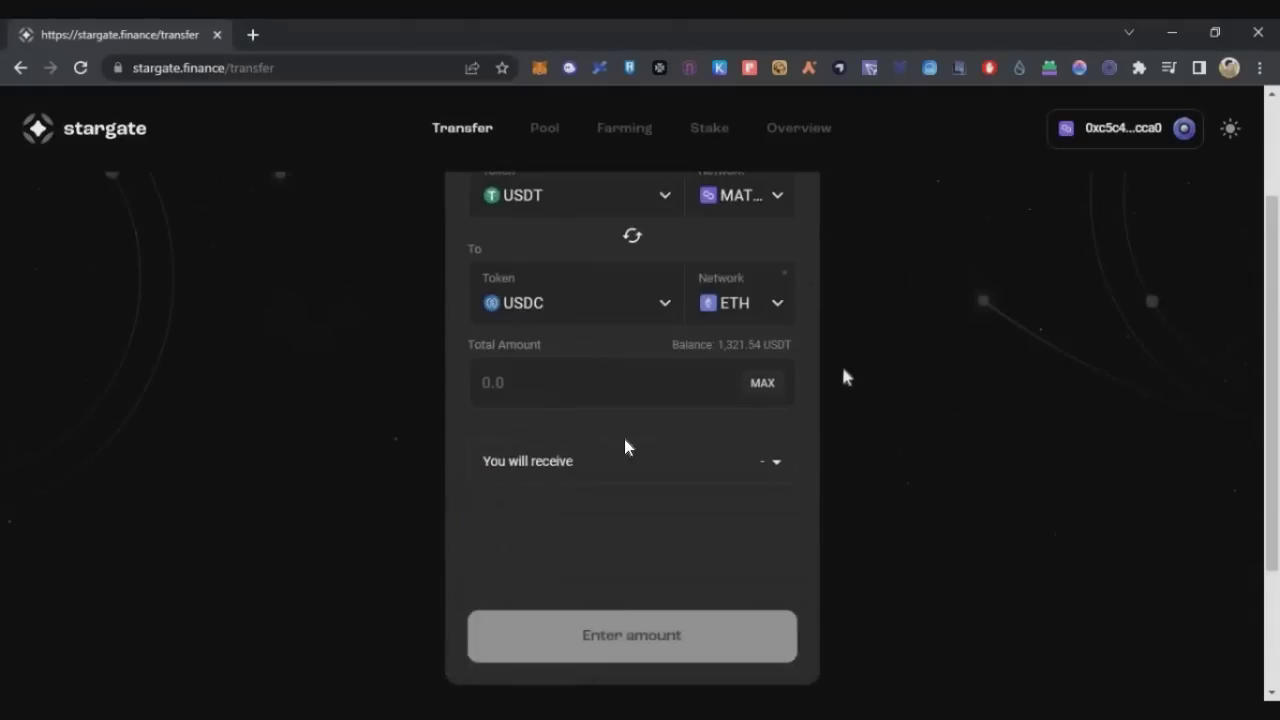
scroll(672, 444, up, 2)
click(768, 466)
scroll(571, 486, down, 1)
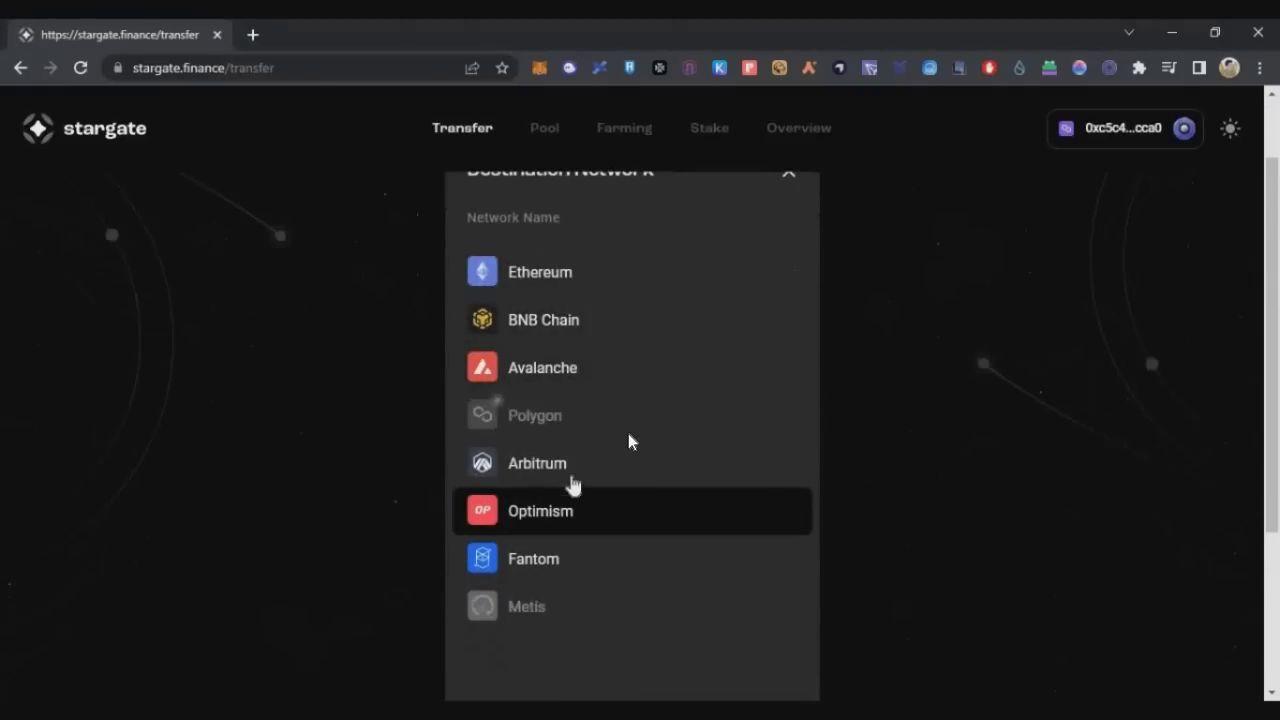
click(580, 460)
scroll(614, 360, up, 1)
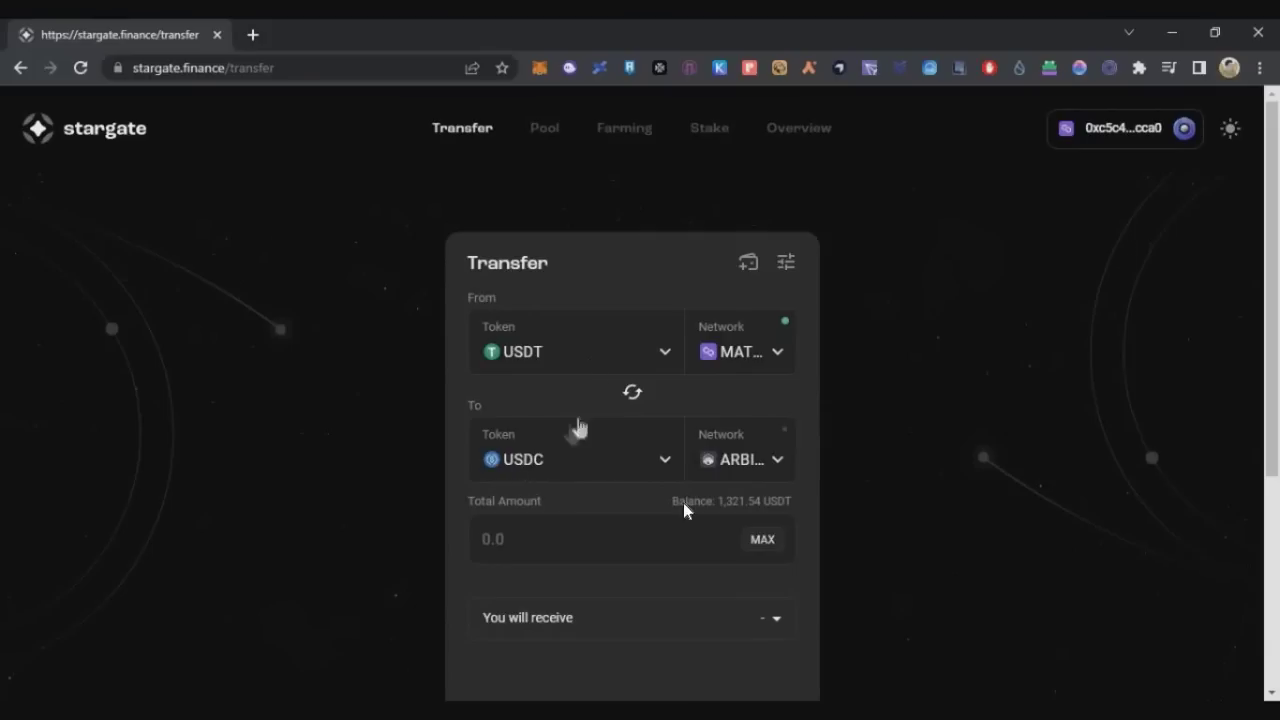
Set the destination token to USDT and enter 100 as the total transfer amount.
click(600, 466)
click(596, 495)
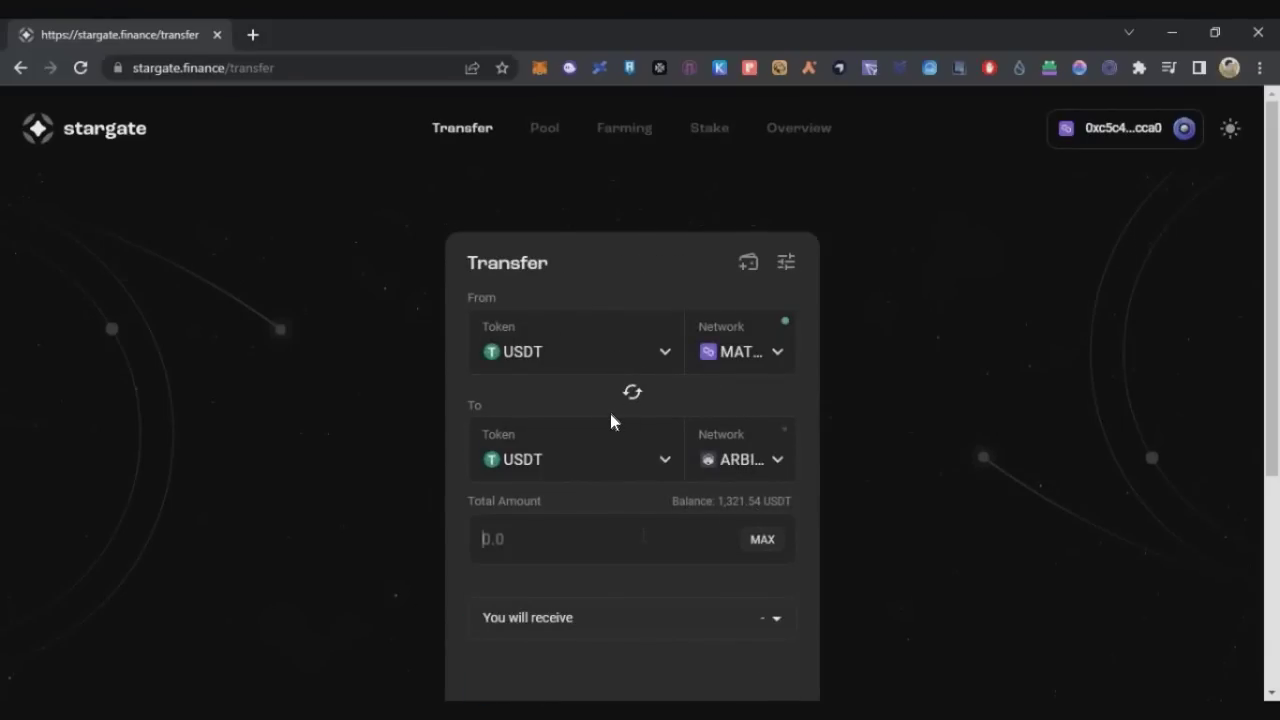
click(643, 537)
text(100)
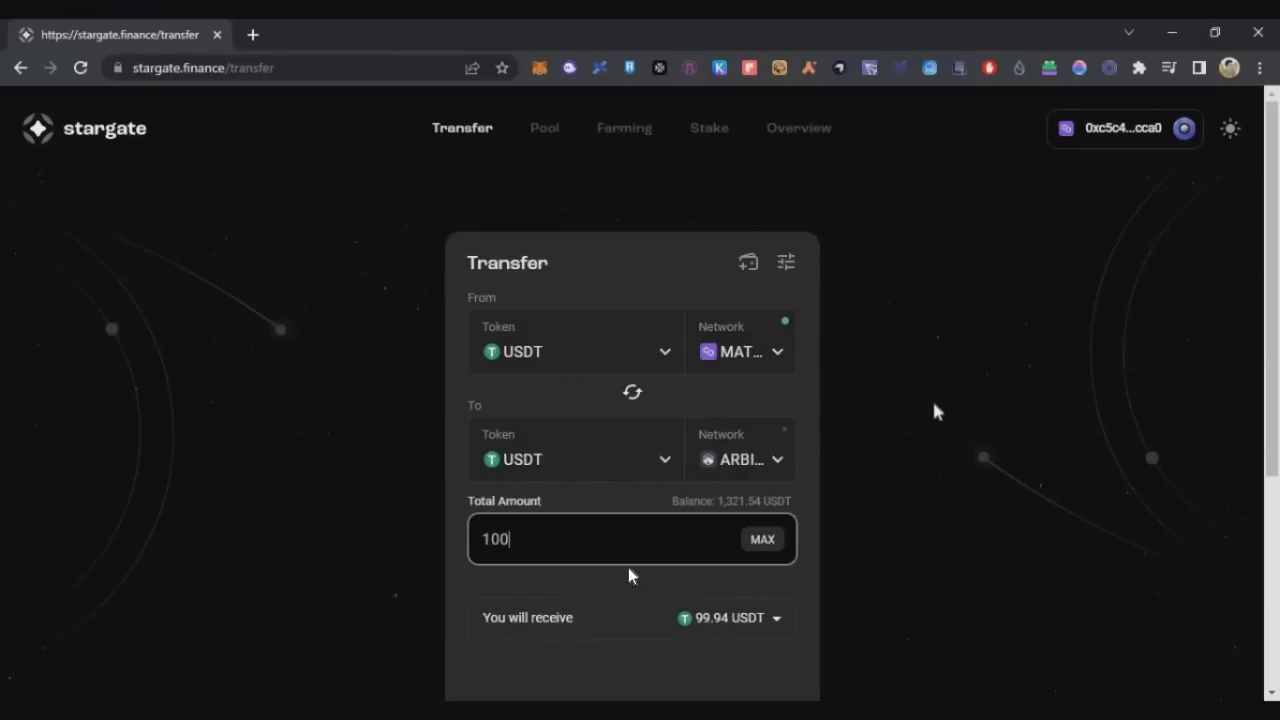
Expand the transfer's receive details to check slippage, fee and gas cost, and collapse them again.
scroll(631, 574, down, 1)
click(776, 525)
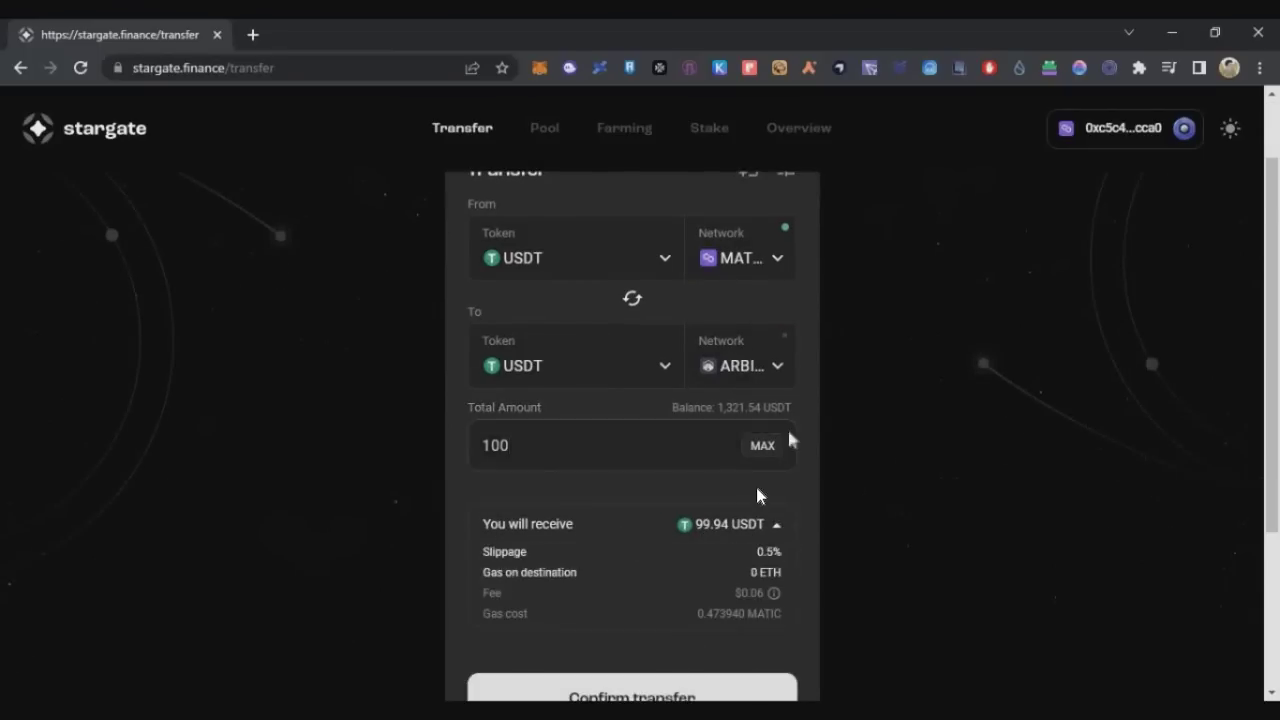
scroll(765, 513, down, 1)
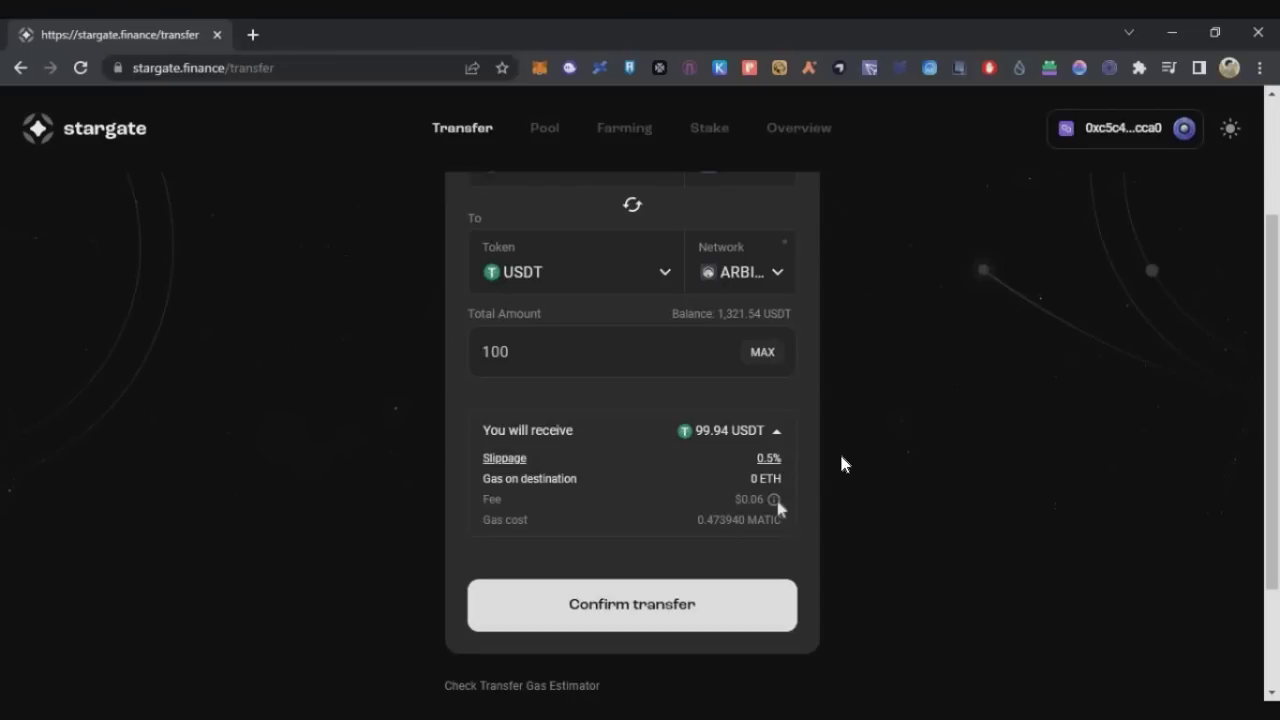
drag(734, 520, 655, 536)
click(655, 534)
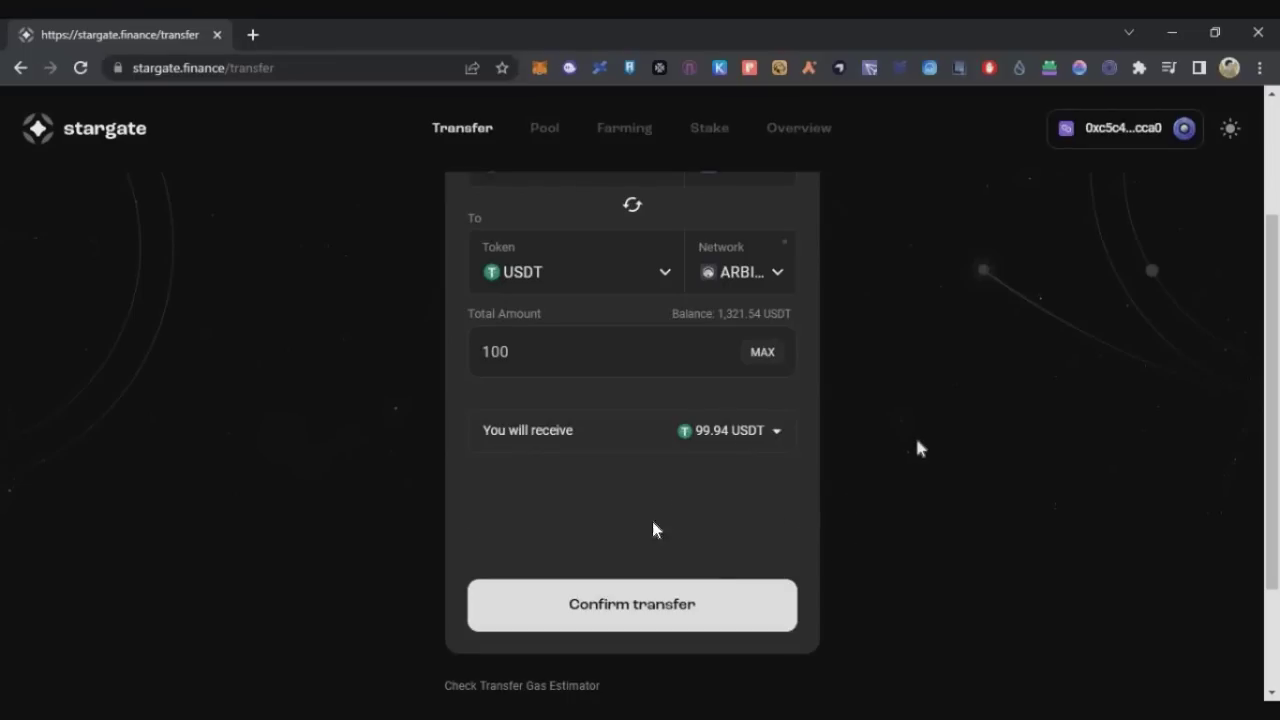
Submit the 100 USDT transfer from Polygon to Arbitrum and check the estimated gas in the MetaMask request.
scroll(645, 640, up, 1)
scroll(648, 652, down, 1)
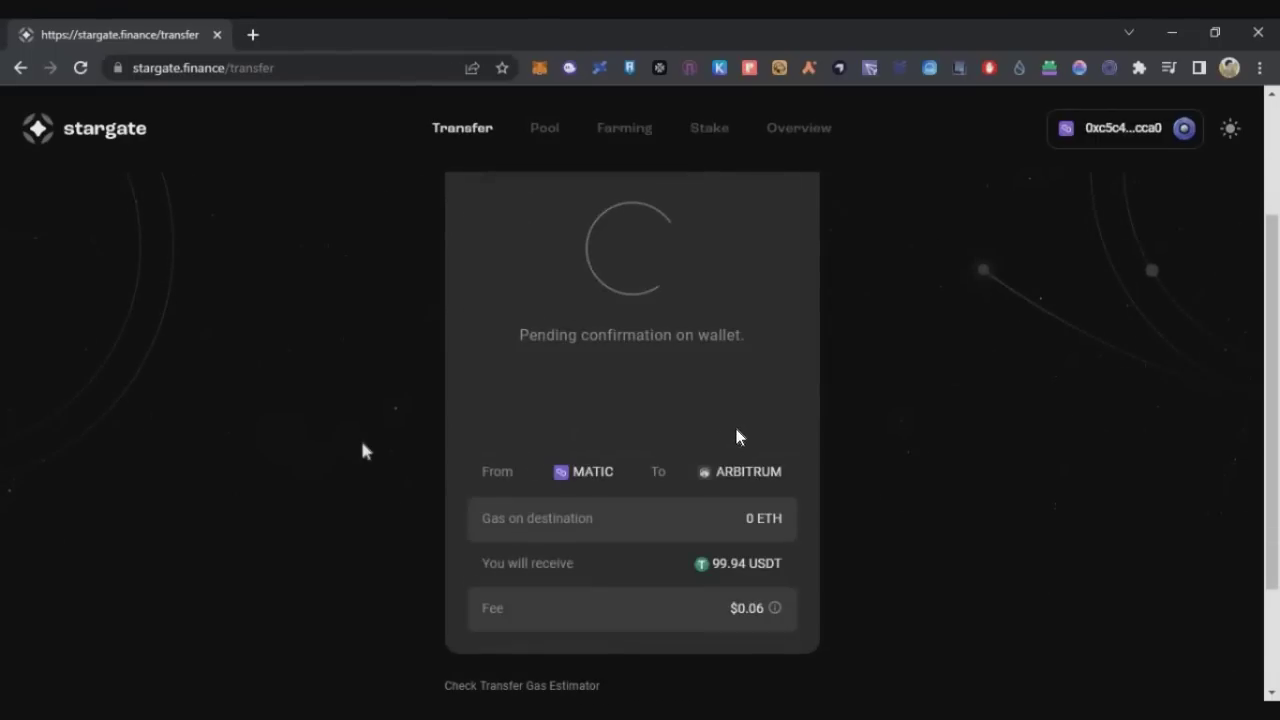
scroll(360, 440, up, 1)
scroll(1184, 362, down, 2)
scroll(1184, 362, up, 1)
drag(1215, 297, 1234, 297)
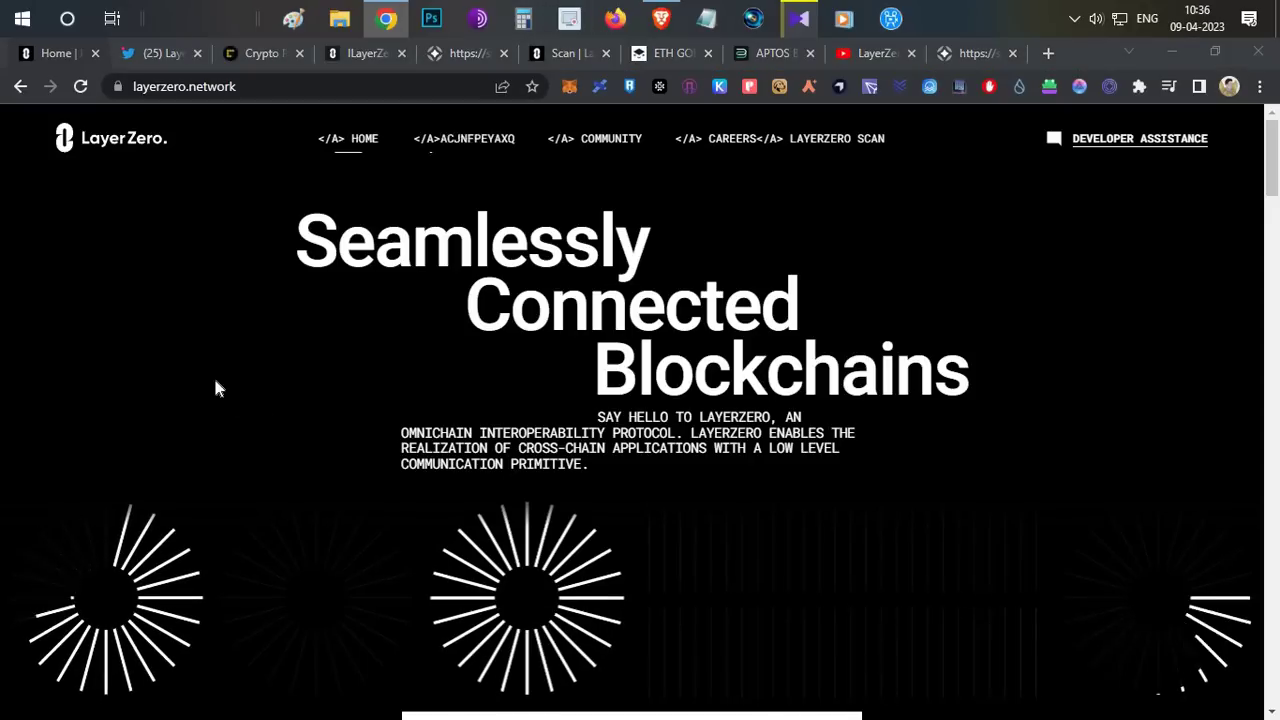
Switch to Calculator and enter 0.6 as the first transfer's cost.
key(alt+Tab)
text(0.06)
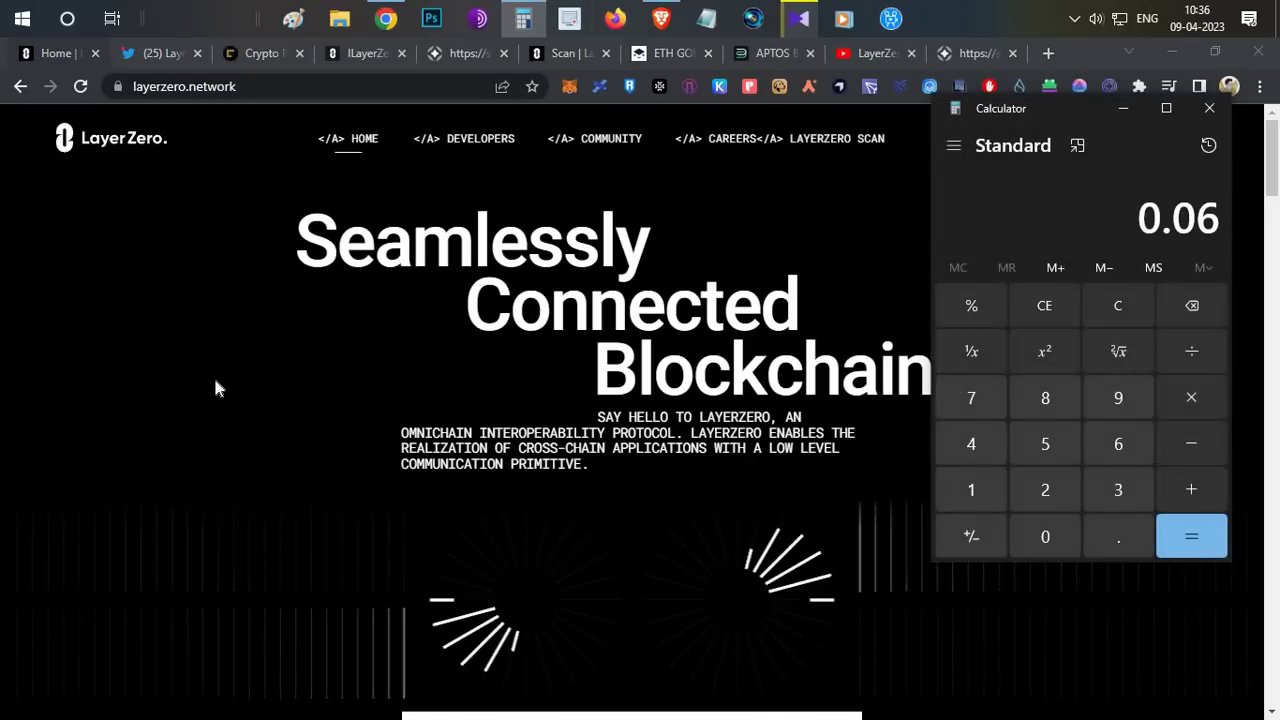
key(BackSpace)
key(BackSpace)
text(6)
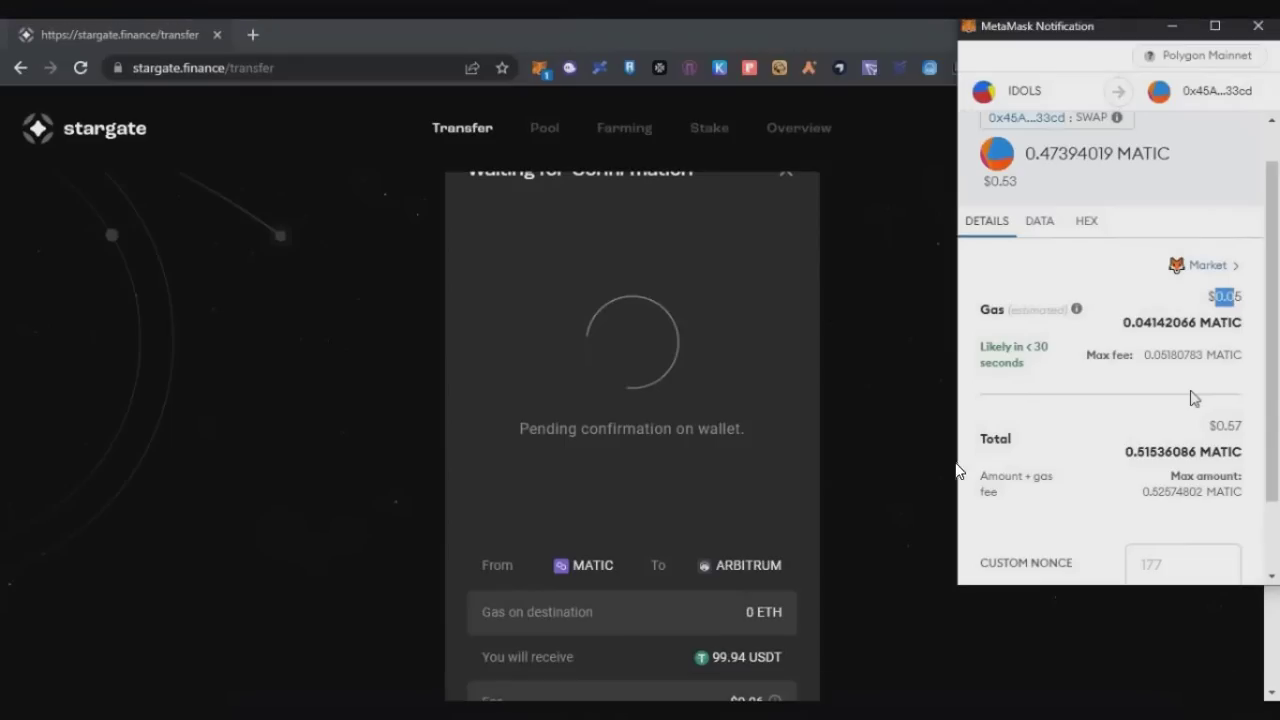
Confirm the Polygon to Arbitrum transfer in MetaMask and read the notice about the assets' arrival.
scroll(1192, 398, down, 5)
click(1190, 552)
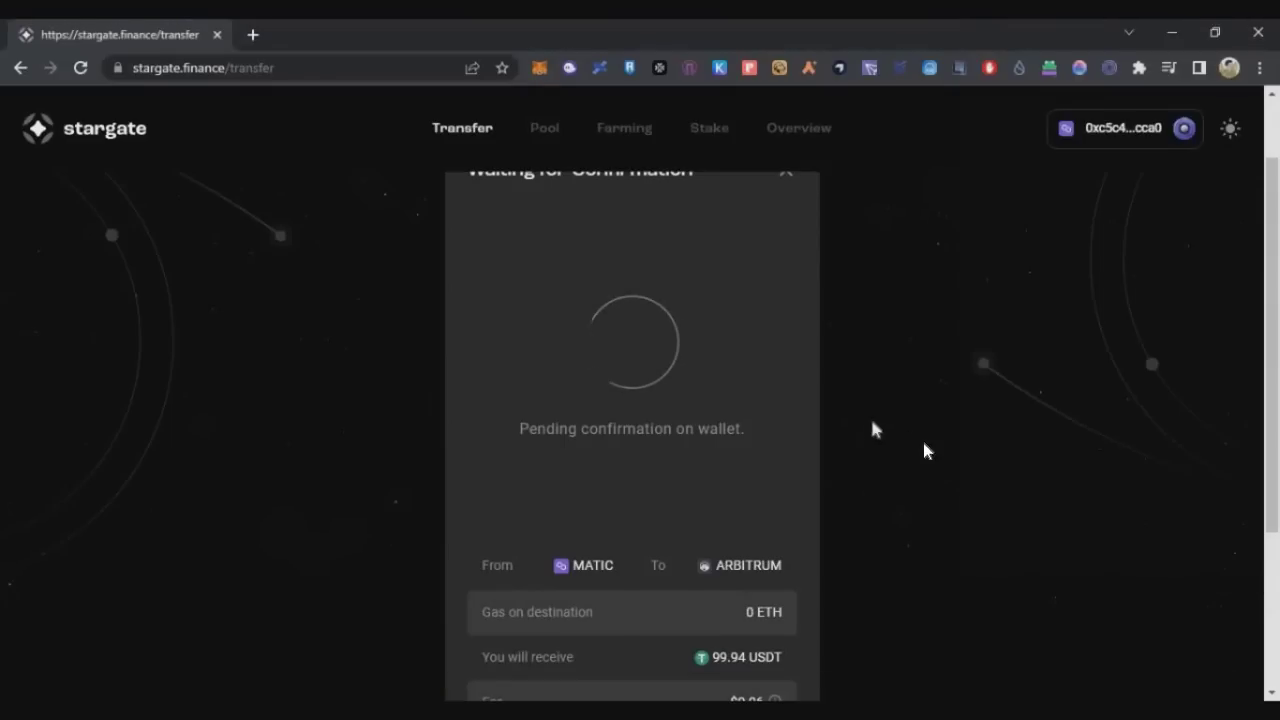
scroll(723, 434, up, 1)
scroll(597, 390, down, 1)
drag(499, 418, 732, 412)
click(557, 463)
scroll(791, 524, down, 1)
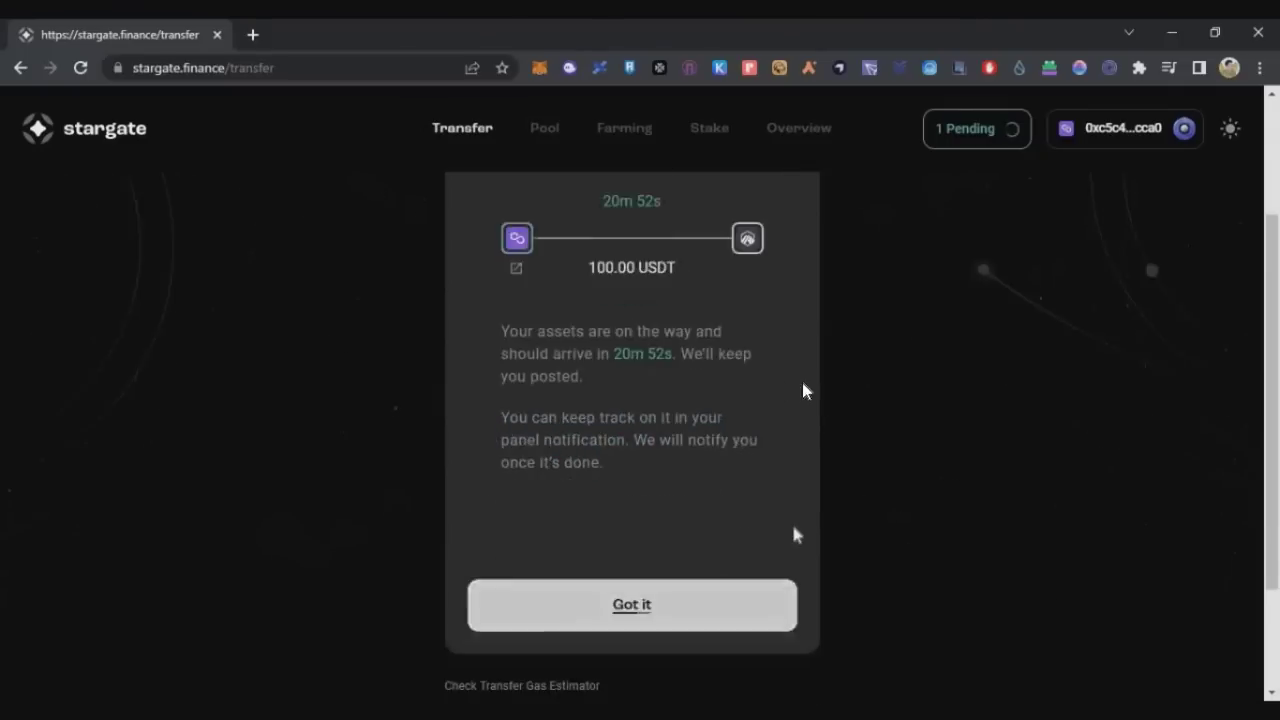
Dismiss the arrival notice and check the pending 100 USDT transfer's progress at the top of the transfer page.
click(690, 602)
scroll(660, 500, up, 2)
drag(526, 197, 624, 268)
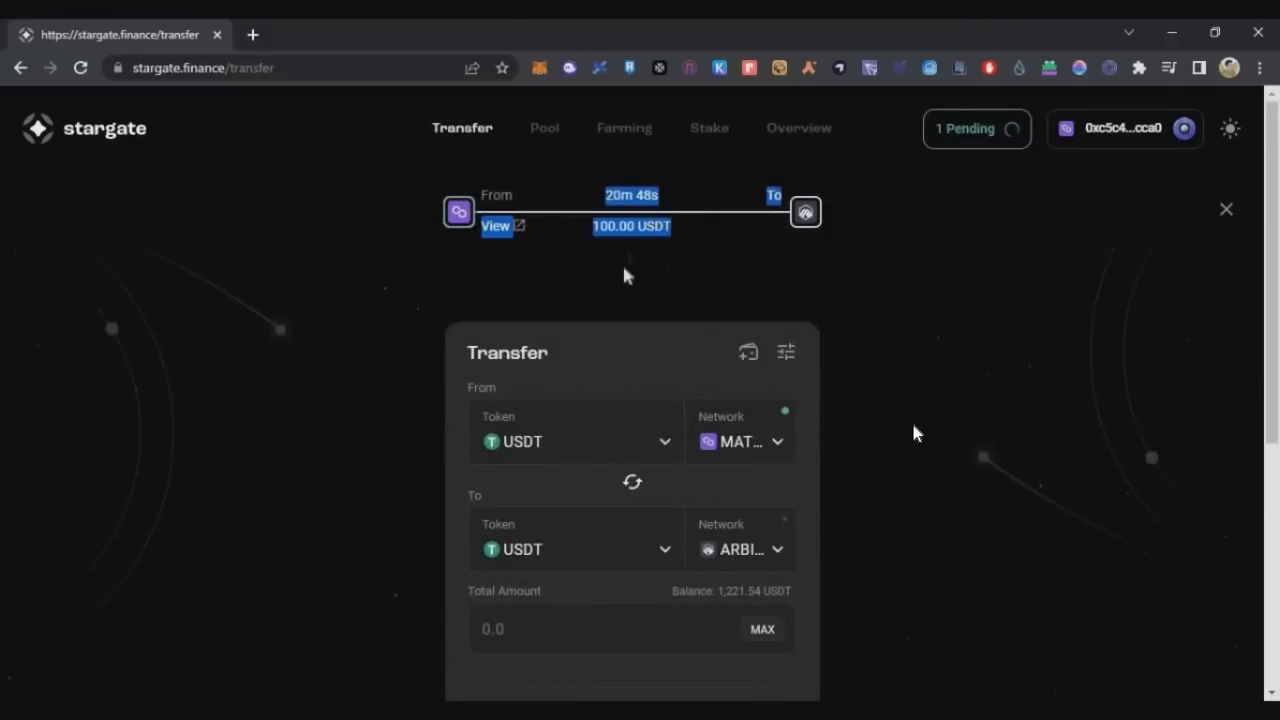
click(628, 276)
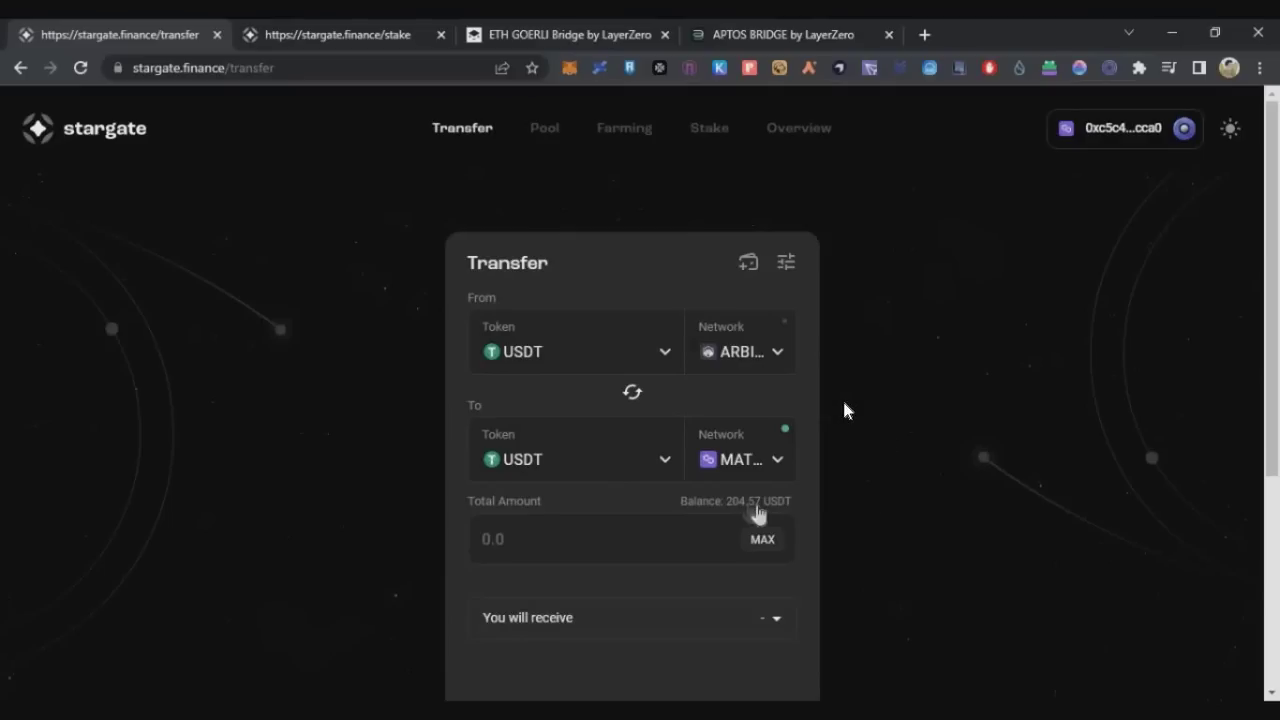
Try Optimism as the destination network, reverse the direction to fill in the maximum USDC amount, and reverse it back.
click(758, 464)
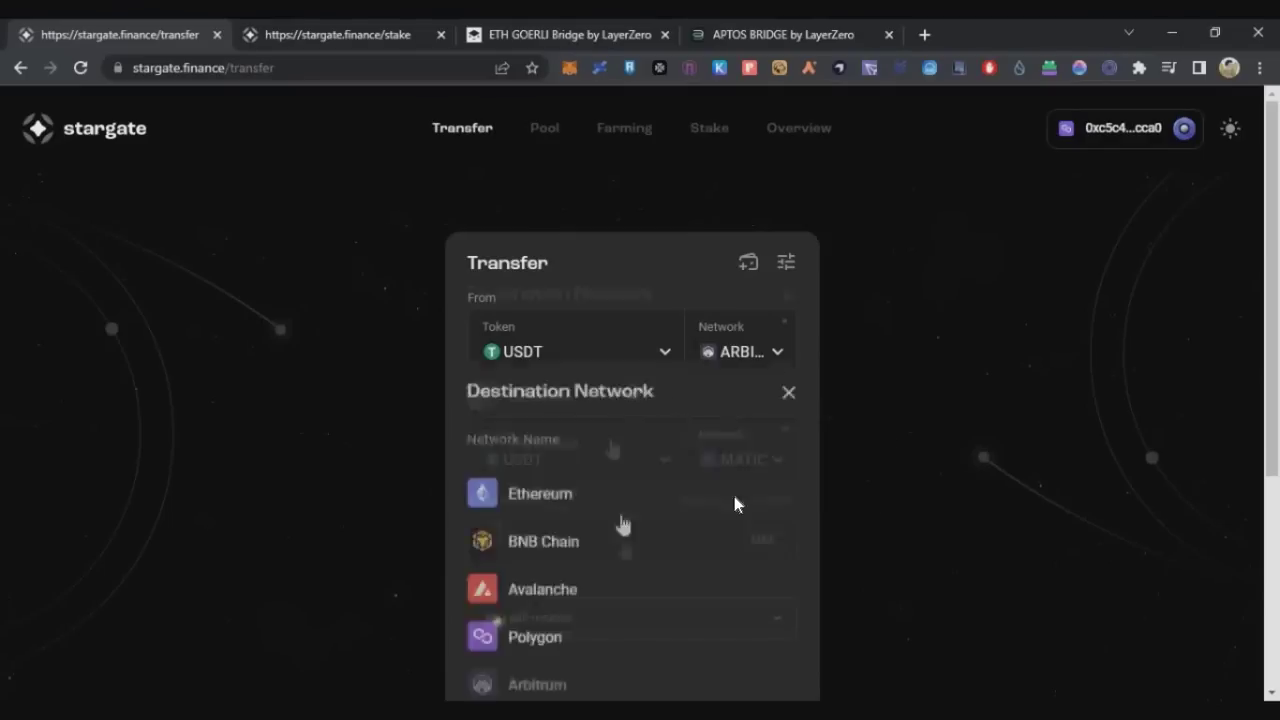
click(678, 612)
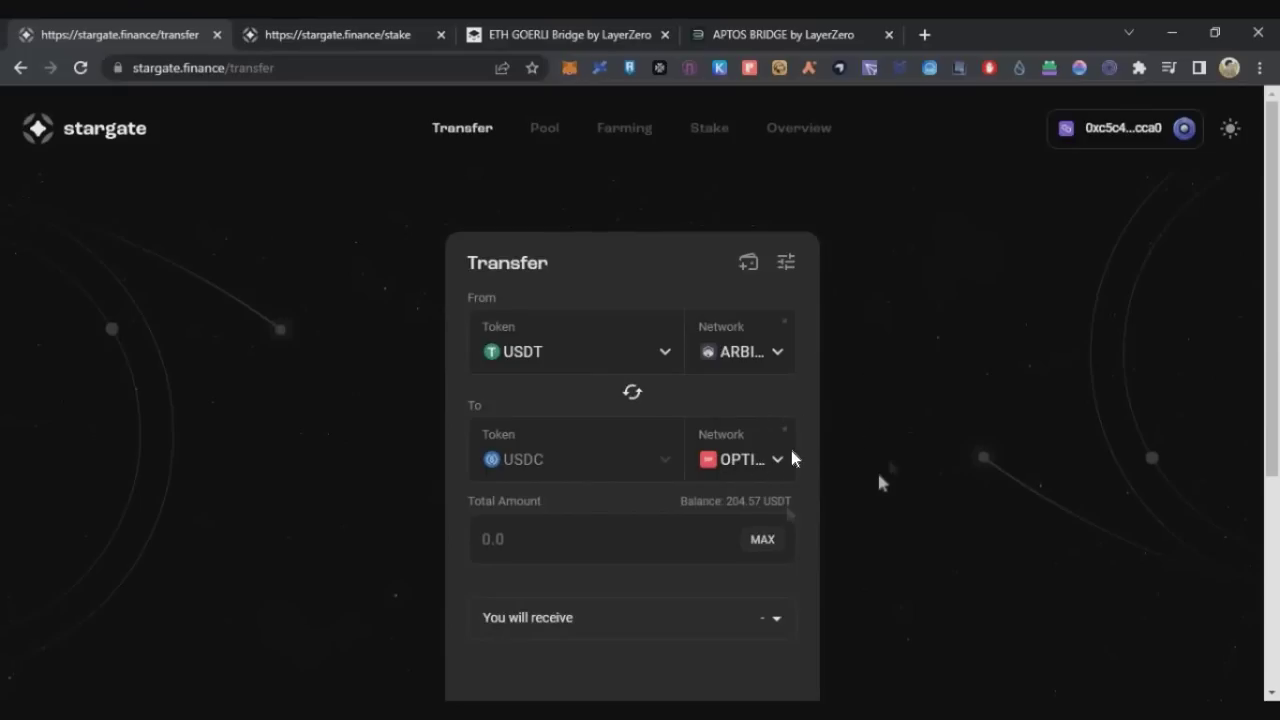
click(633, 392)
click(762, 539)
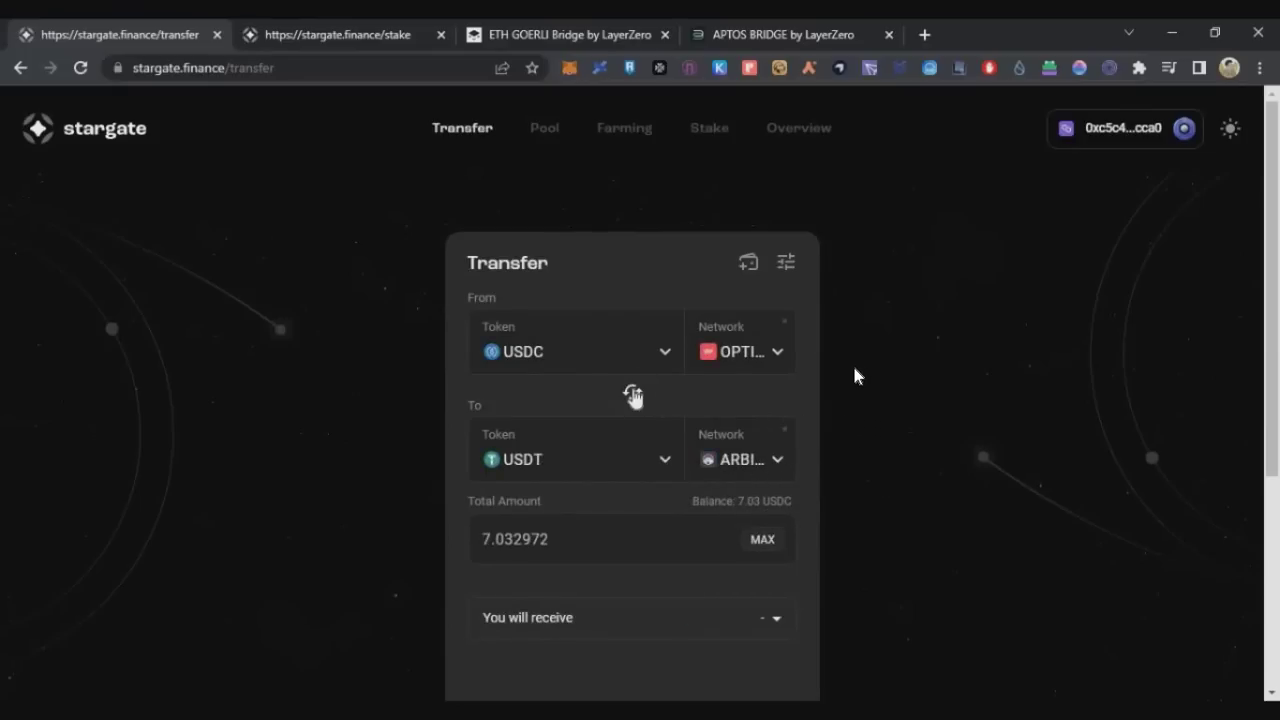
click(633, 392)
Set the destination to USDT on BNB Chain, keeping Arbitrum as the source, and enter 100 as the total amount.
click(765, 459)
click(640, 418)
click(633, 392)
click(633, 392)
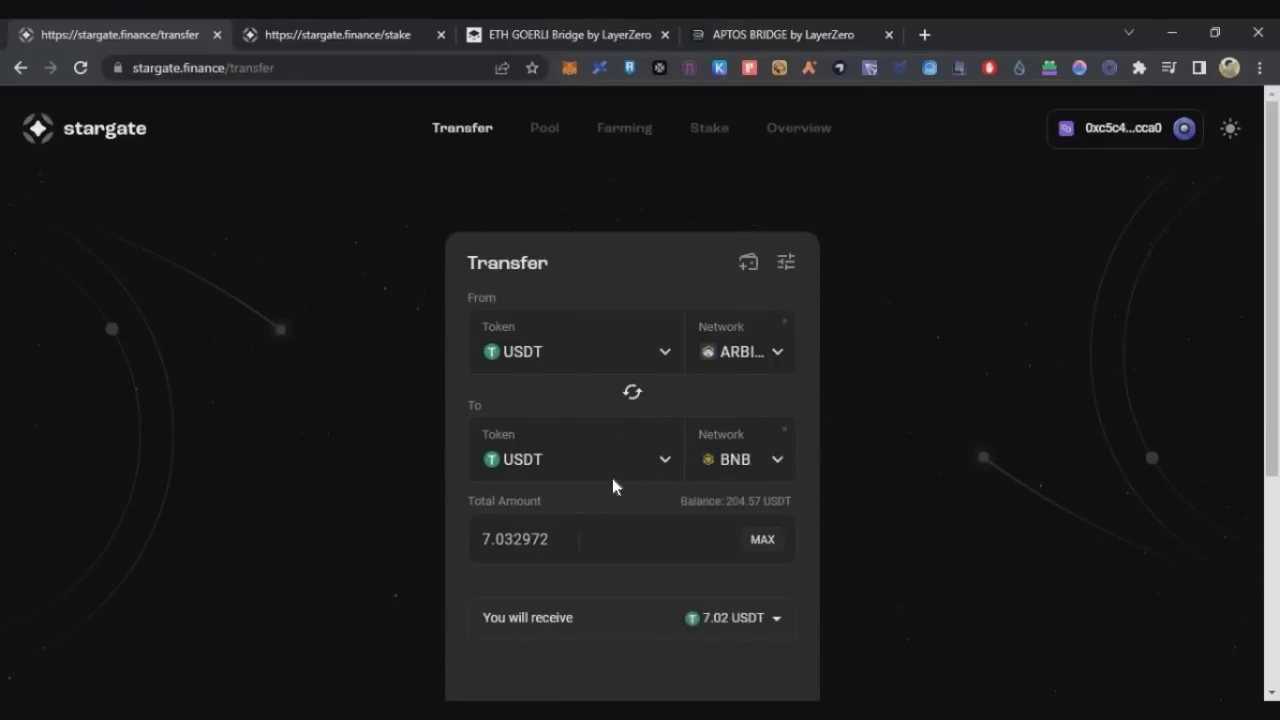
key(ctrl+a)
text(100)
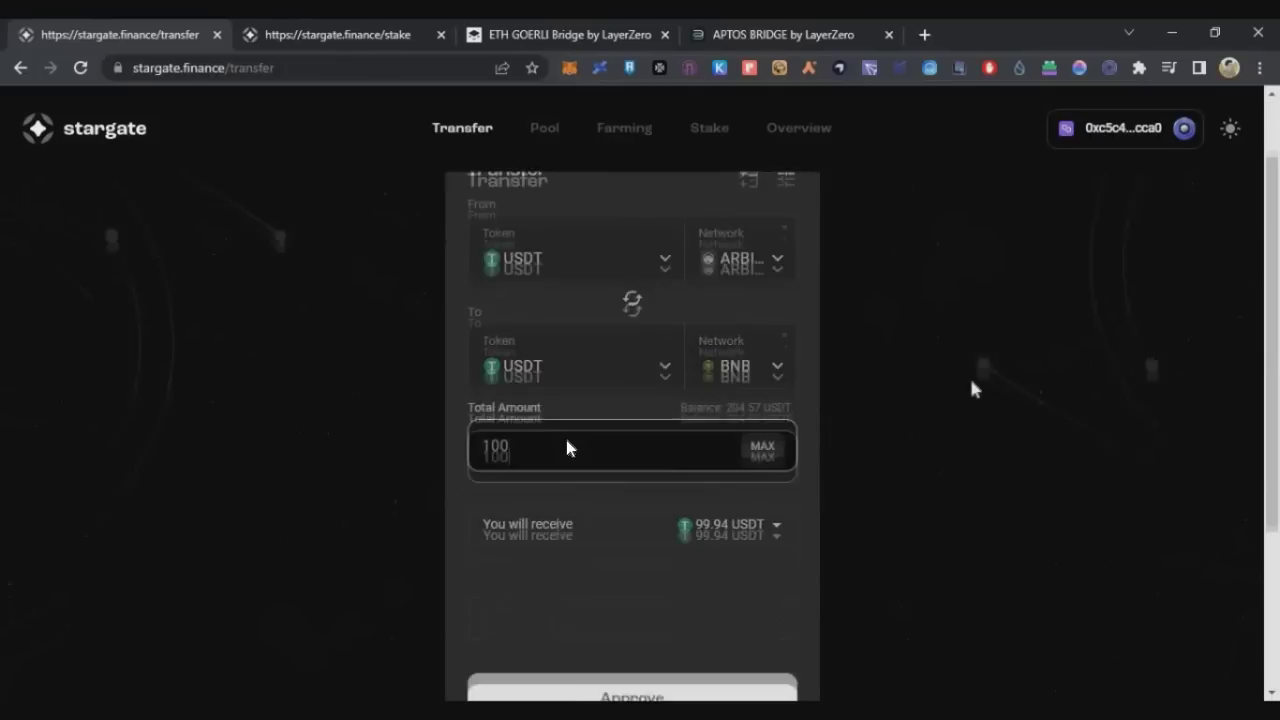
Expand the receive details to check the gas cost of the Arbitrum to BNB Chain transfer, and collapse them again.
click(700, 455)
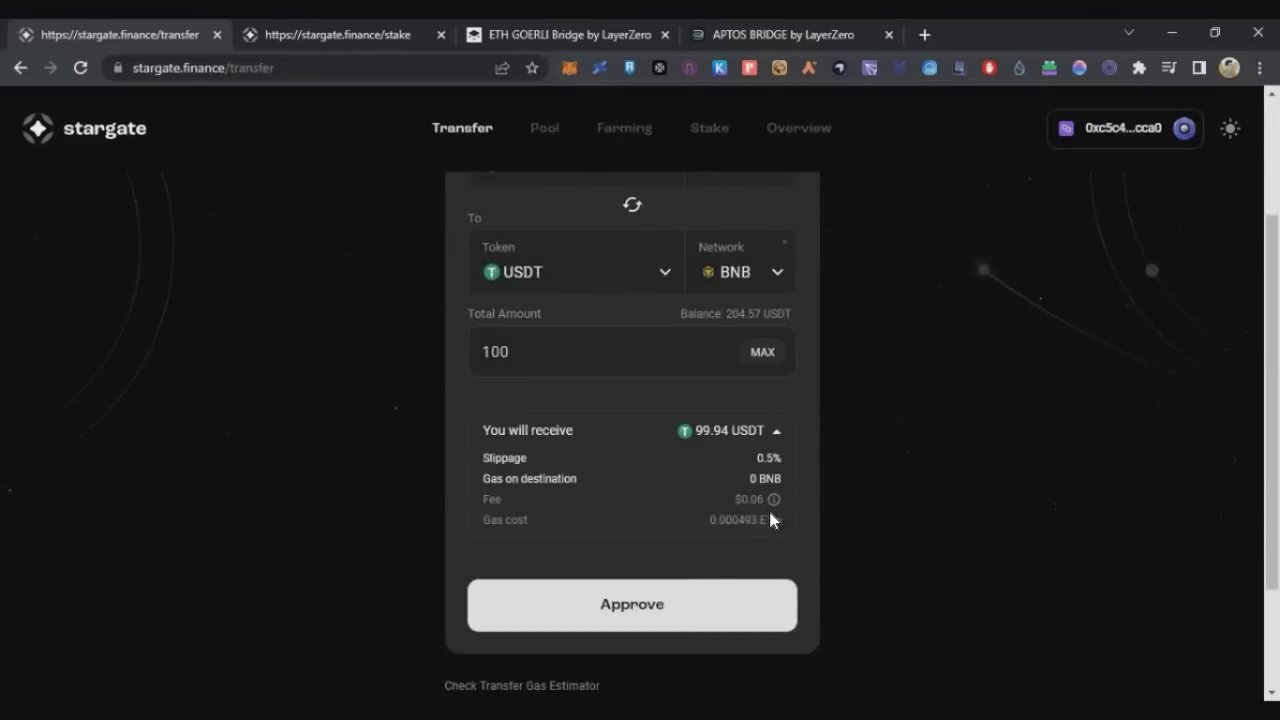
double_click(697, 517)
click(697, 517)
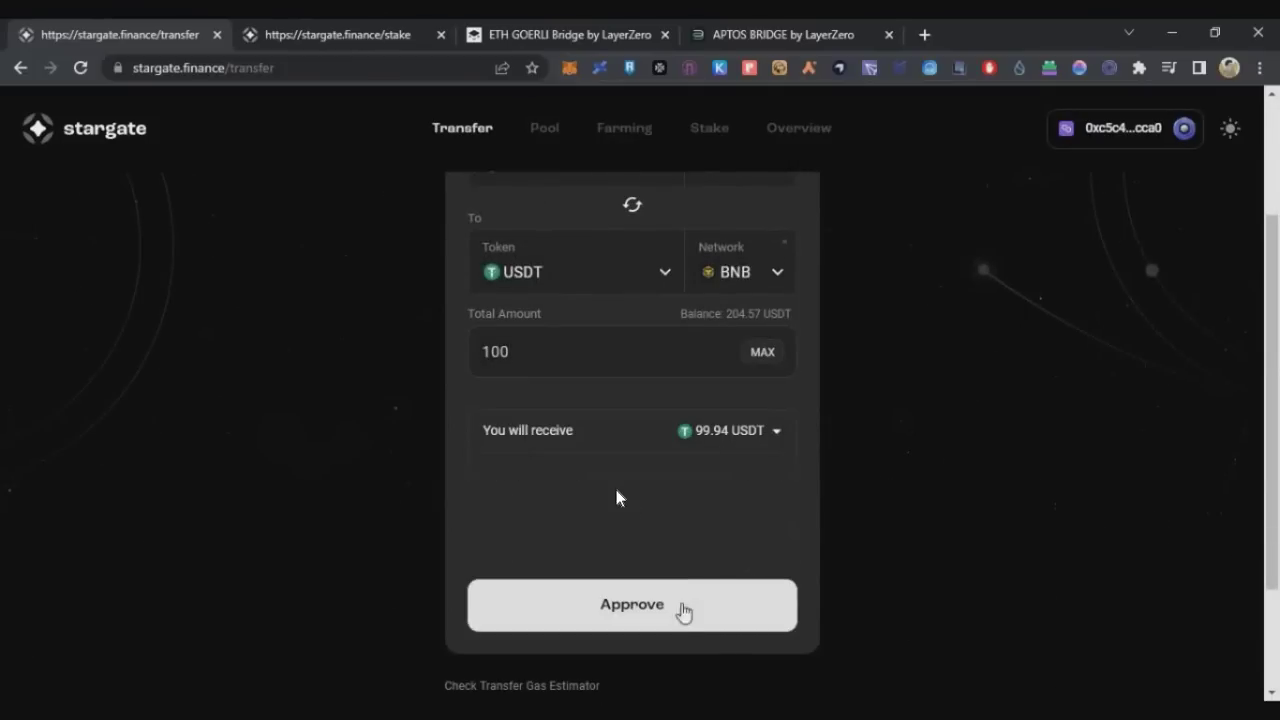
Approve the USDT transfer on Arbitrum, accepting the suggested spending cap in MetaMask and checking its gas estimate.
click(686, 611)
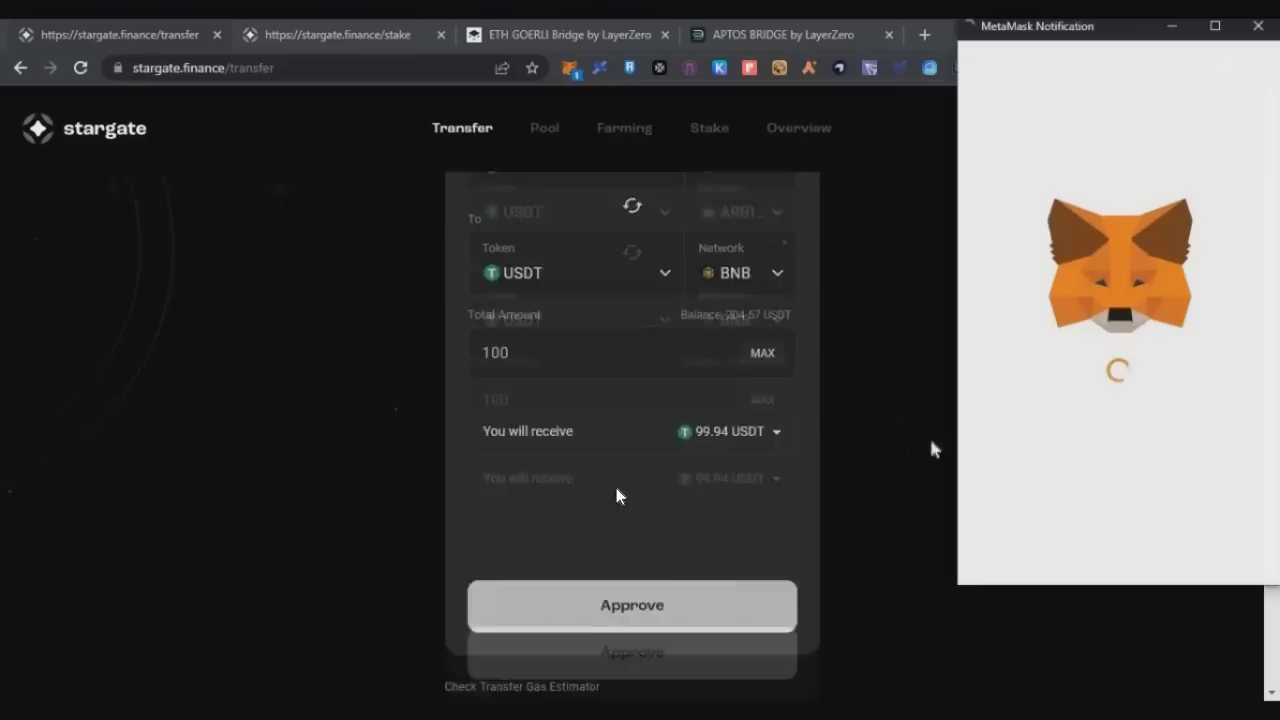
scroll(1149, 420, down, 3)
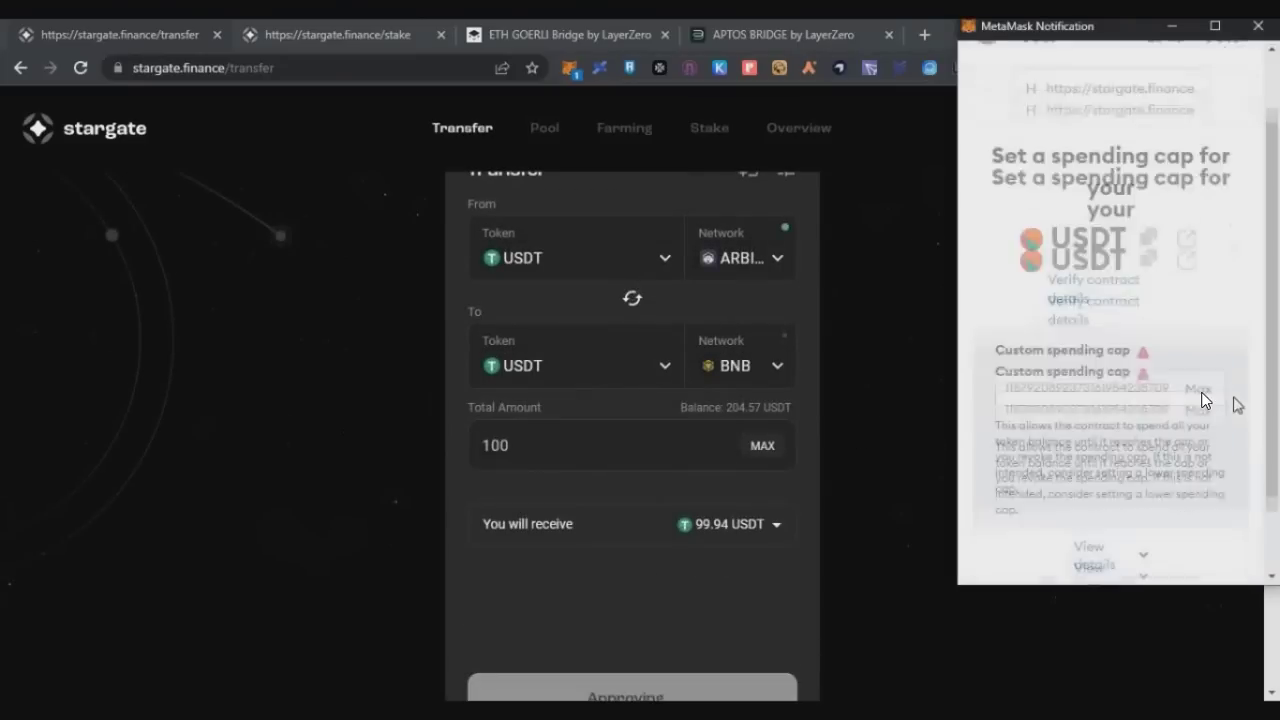
click(1152, 552)
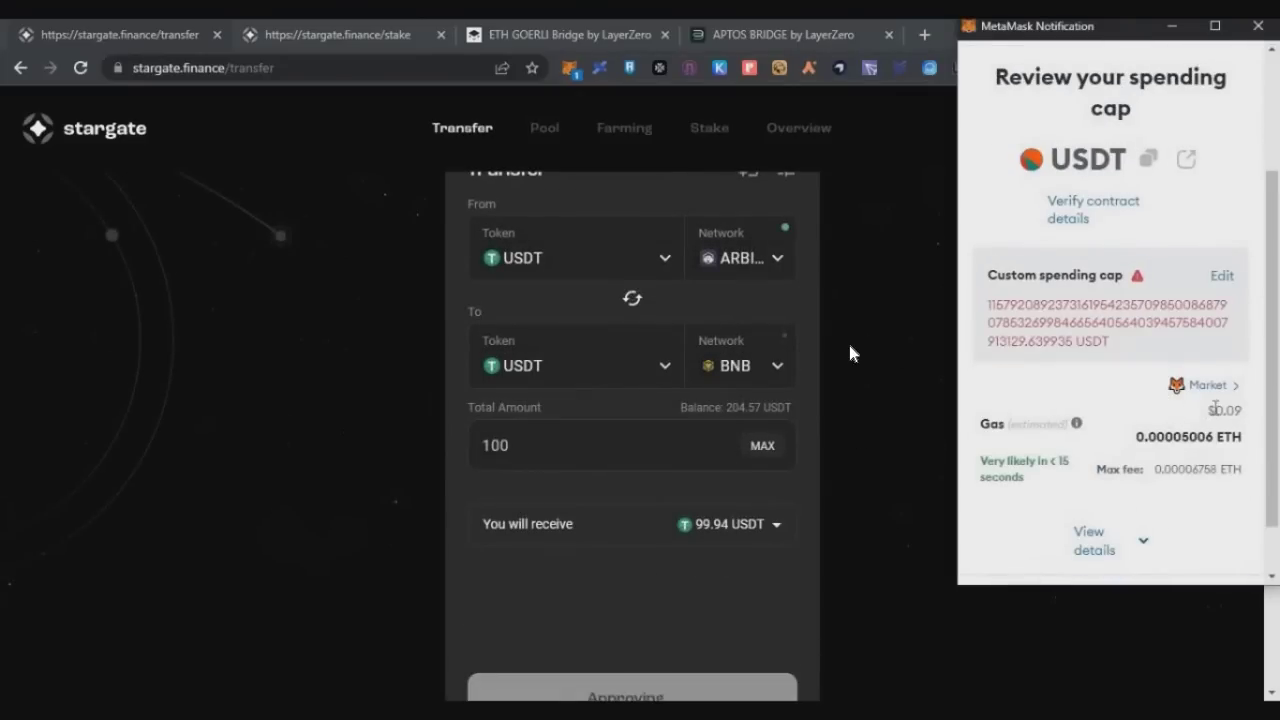
double_click(1224, 410)
scroll(1200, 410, down, 2)
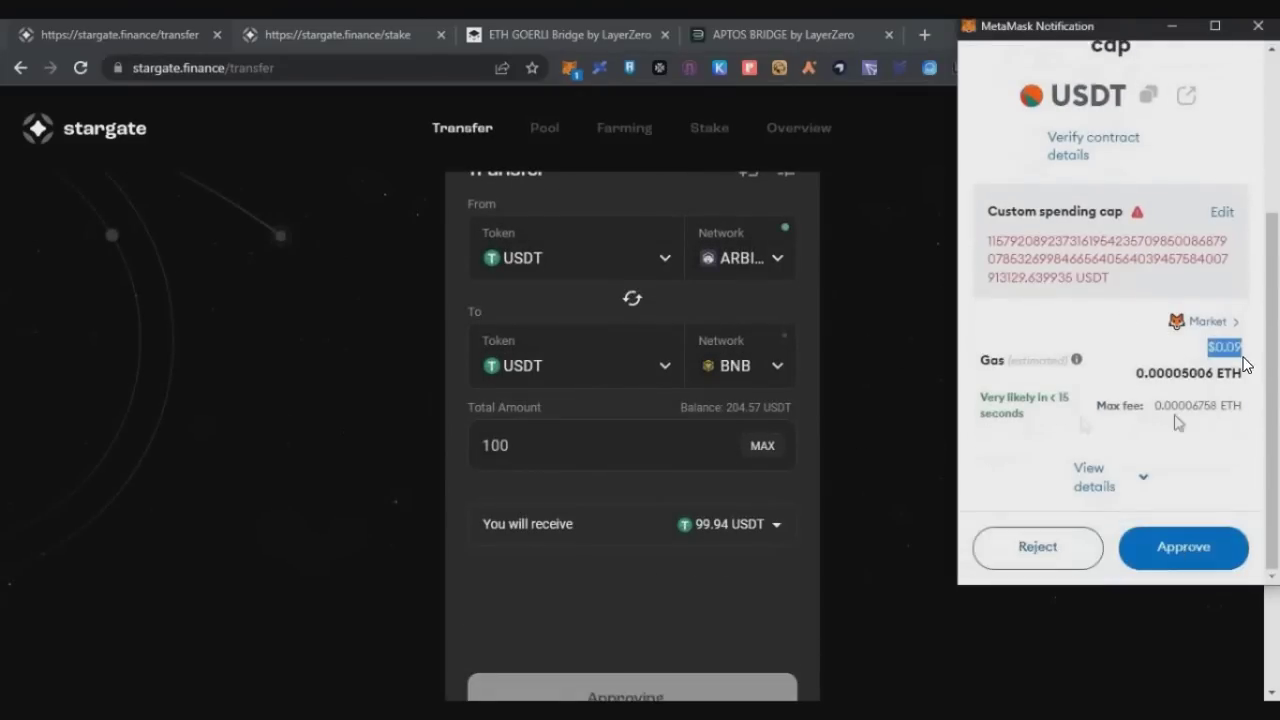
click(1183, 545)
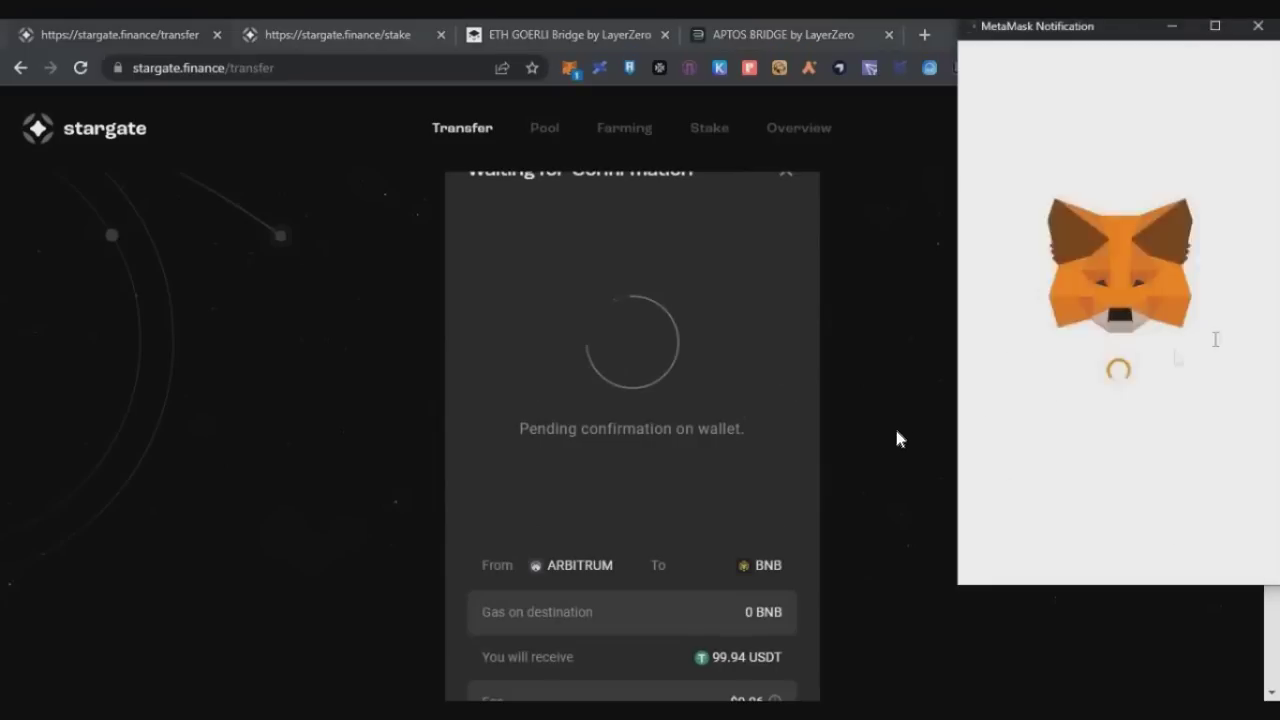
Check the Arbitrum transfer's gas in MetaMask and add 1.1 to the running cost in Calculator.
double_click(1228, 343)
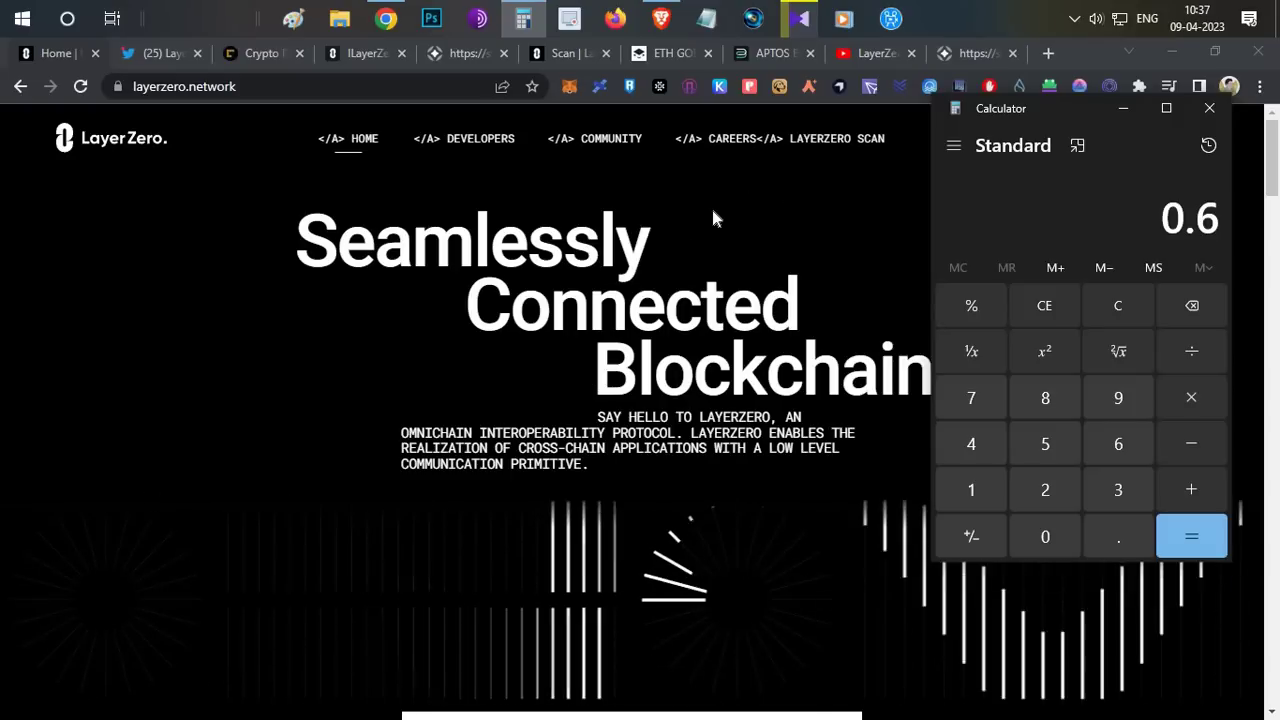
text(+ 1.)
text(1.1)
key(Return)
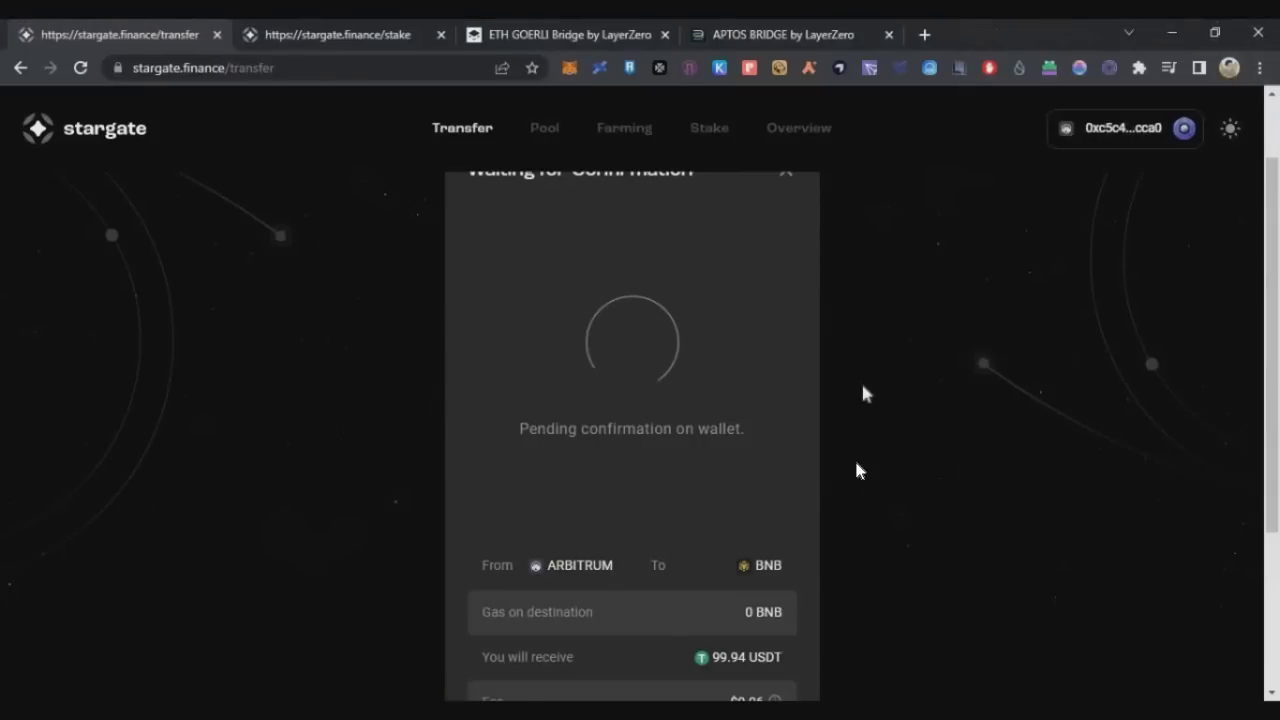
Complete the 100 USDT transfer from Arbitrum to BNB Chain and dismiss its arrival notice.
scroll(784, 447, down, 1)
scroll(776, 438, up, 1)
scroll(710, 575, down, 1)
click(700, 606)
scroll(648, 383, up, 3)
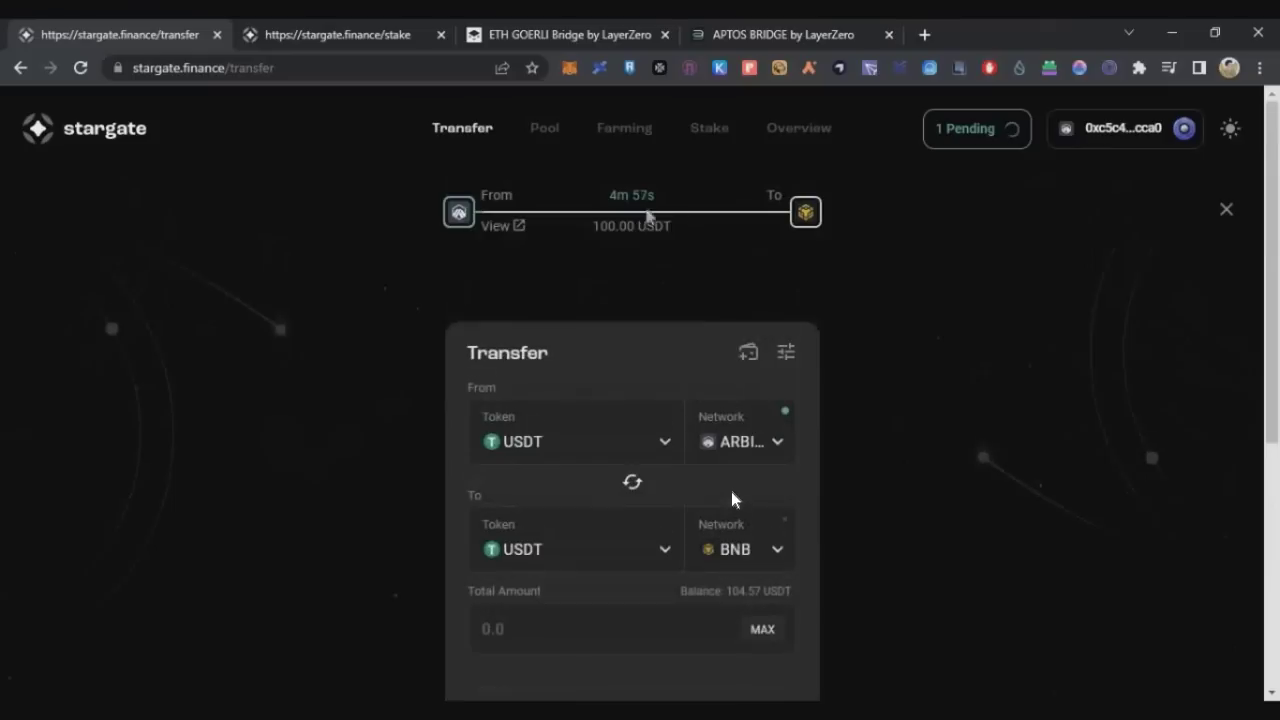
Reverse the transfer direction to make BNB Chain the source and check its USDT balance.
scroll(847, 460, down, 1)
click(632, 390)
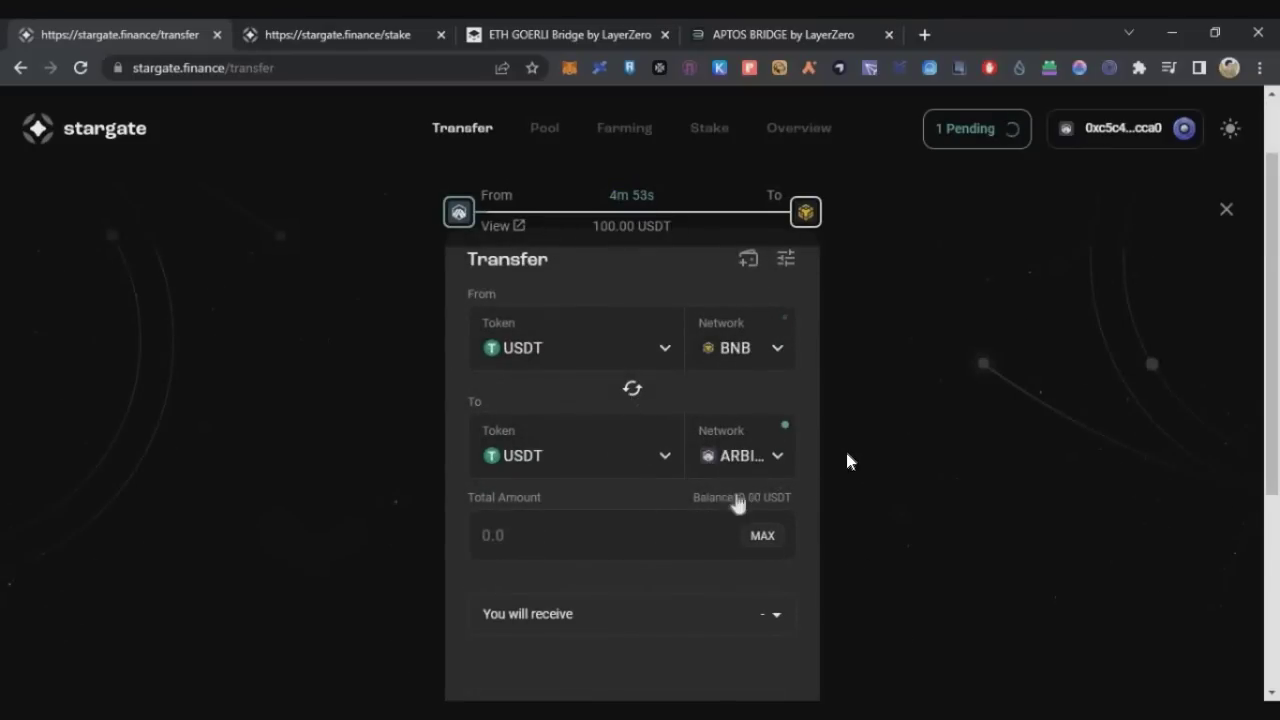
scroll(847, 455, down, 1)
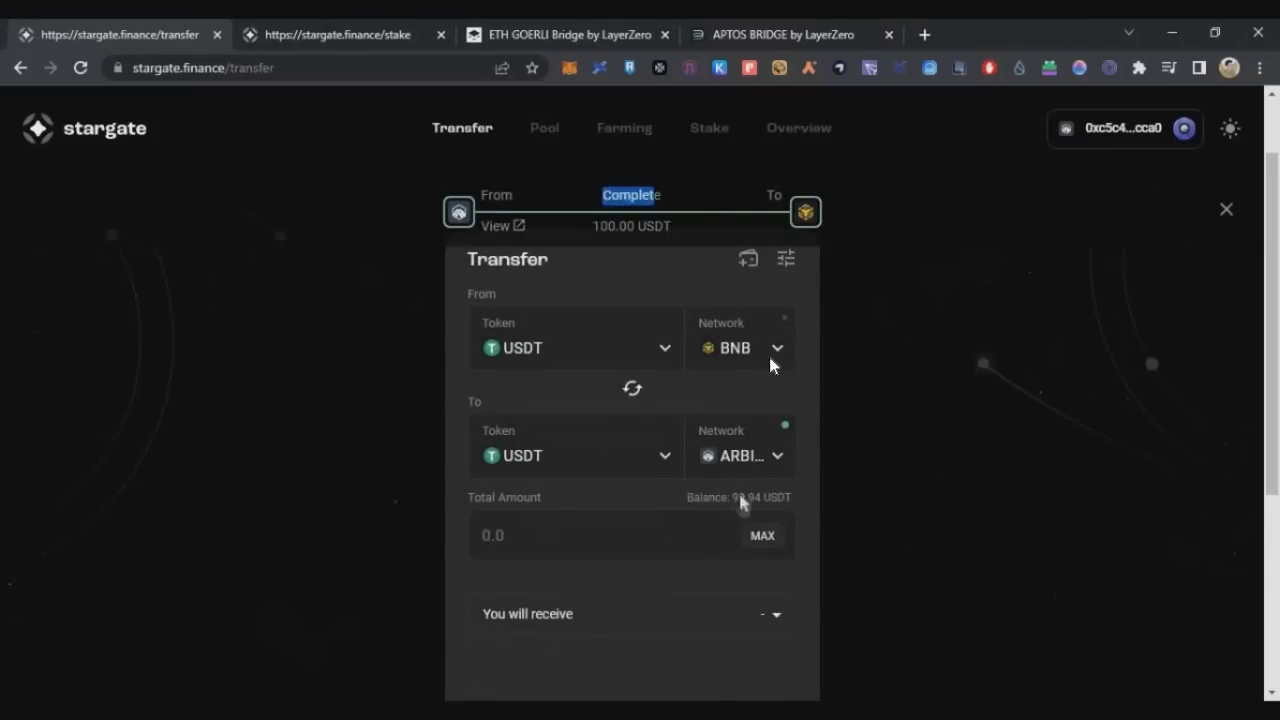
double_click(782, 497)
Set the destination network to Polygon and enter 99.94 USDT as the total amount.
click(745, 451)
click(590, 503)
click(586, 540)
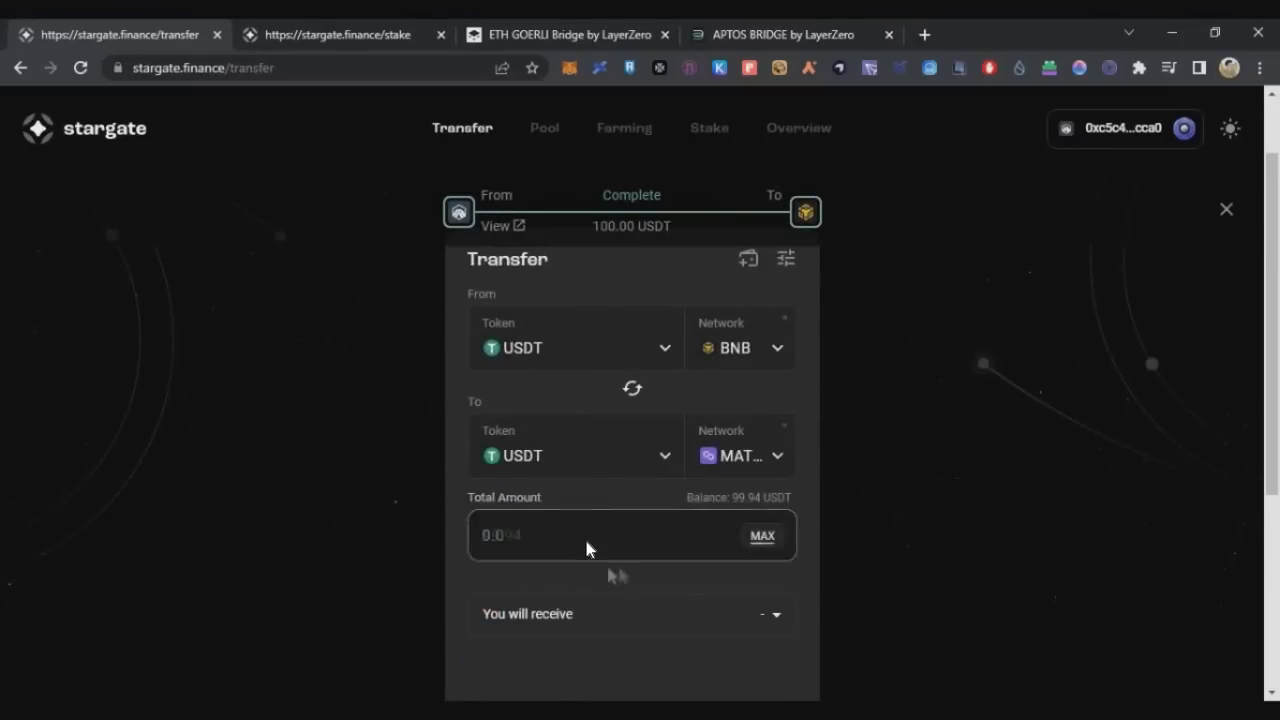
text(99.94)
Expand the receive details of the BNB Chain to Polygon transfer and approve the USDT spending cap in MetaMask.
scroll(609, 531, down, 2)
click(609, 528)
click(659, 580)
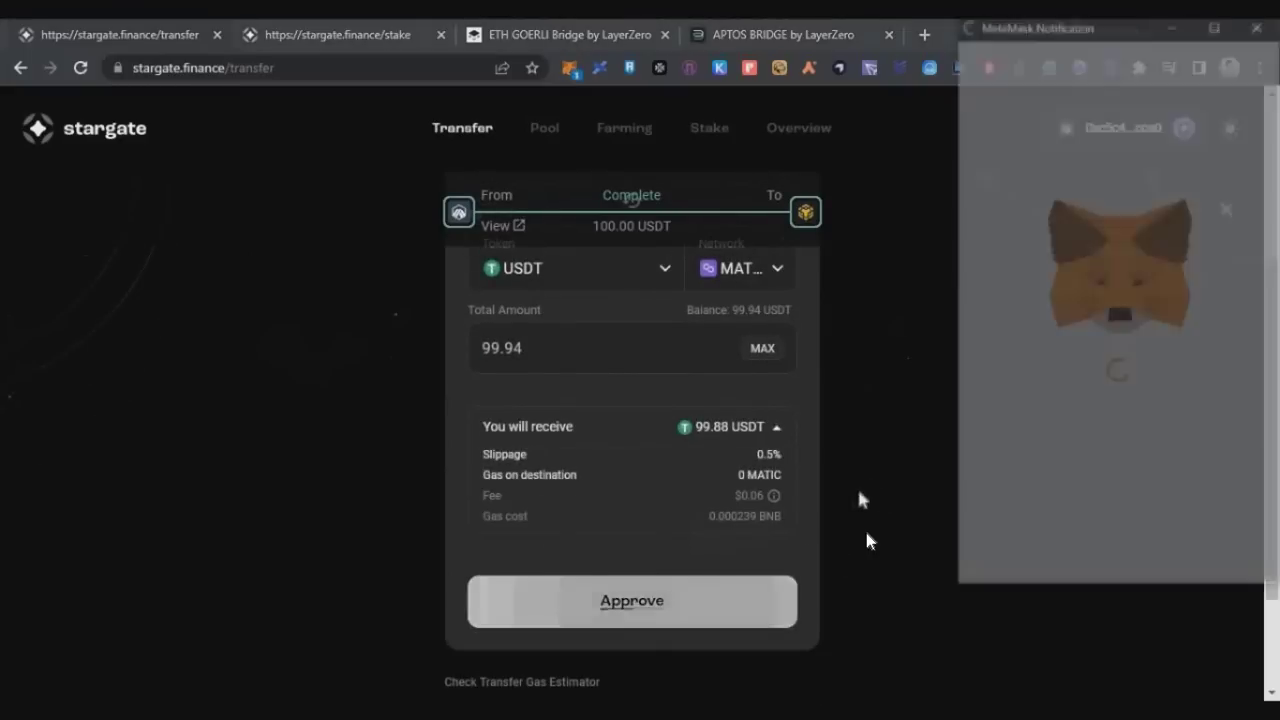
scroll(1017, 394, down, 3)
click(1190, 550)
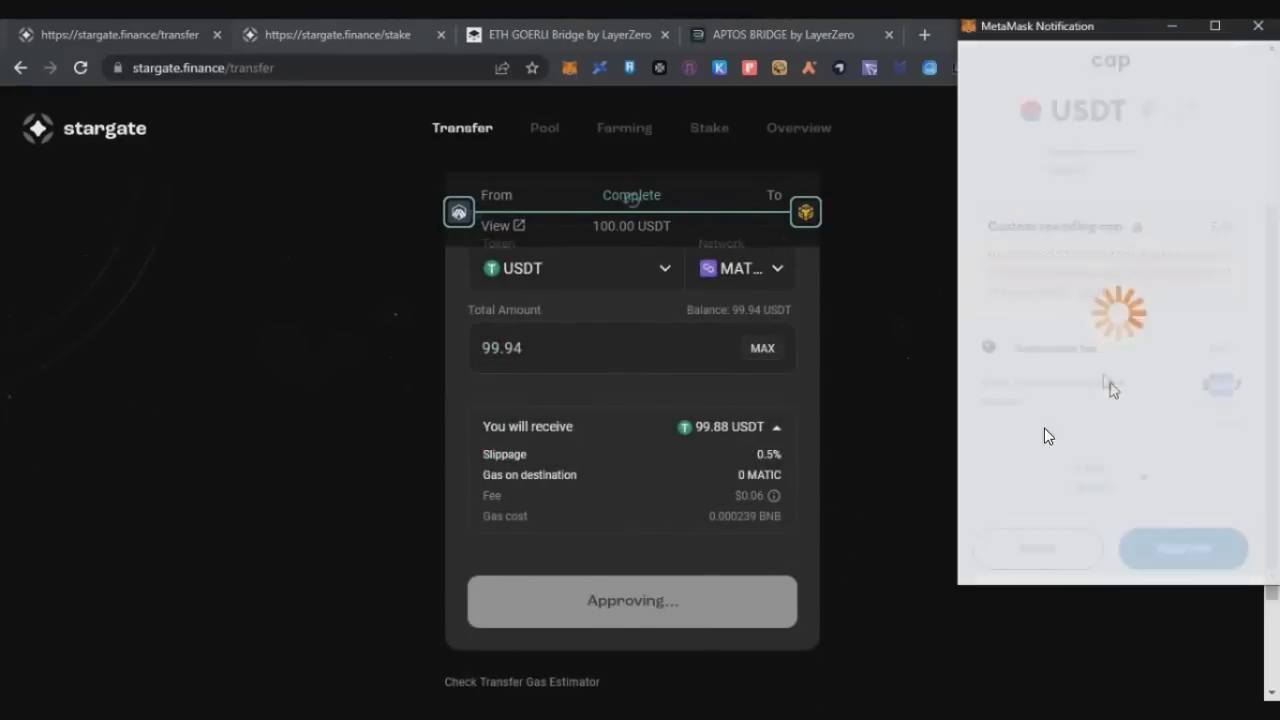
Check the BNB Chain transfer's estimated gas fee in MetaMask and add 0.6 to the running cost in Calculator.
double_click(1135, 346)
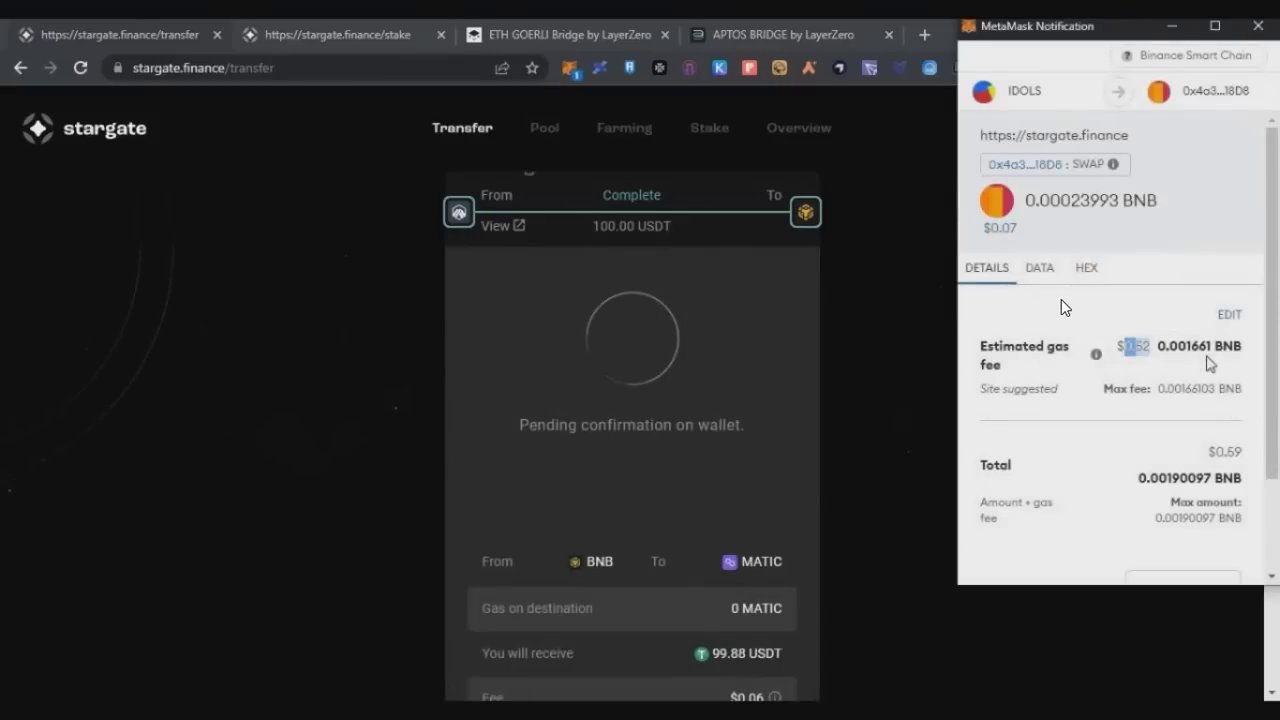
drag(1170, 362, 1155, 362)
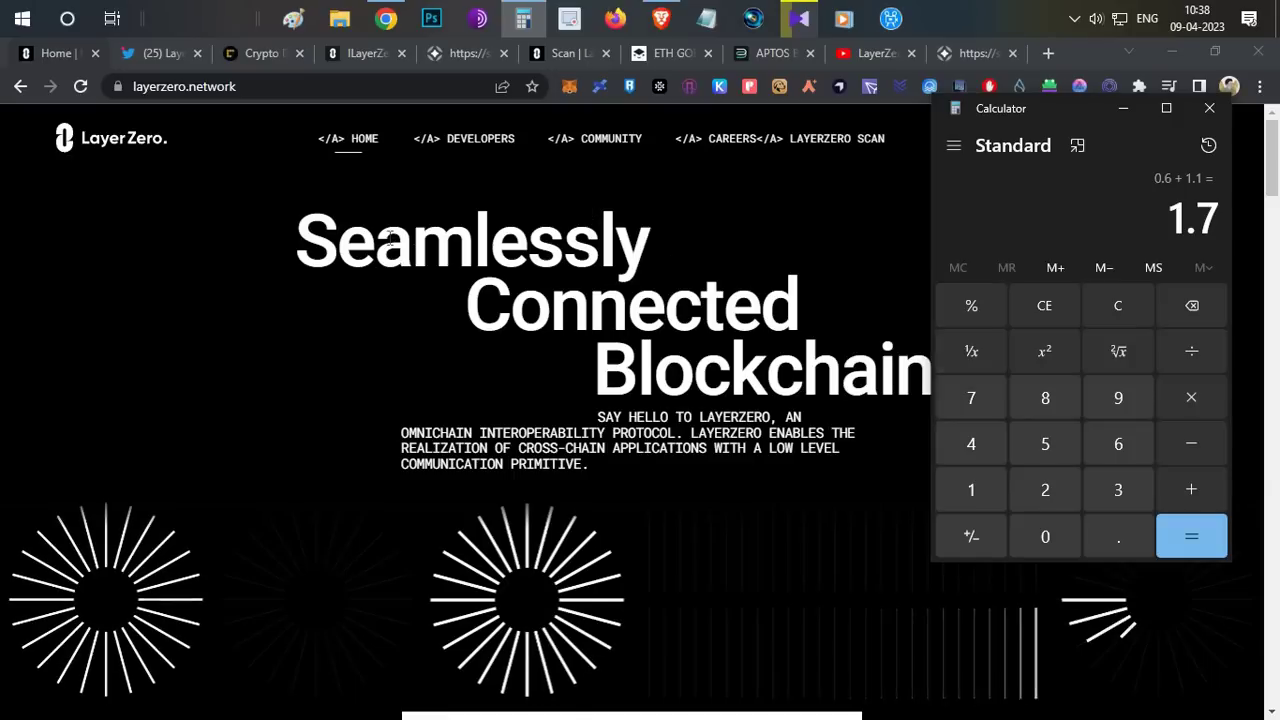
key(plus)
text(0.6)
key(Return)
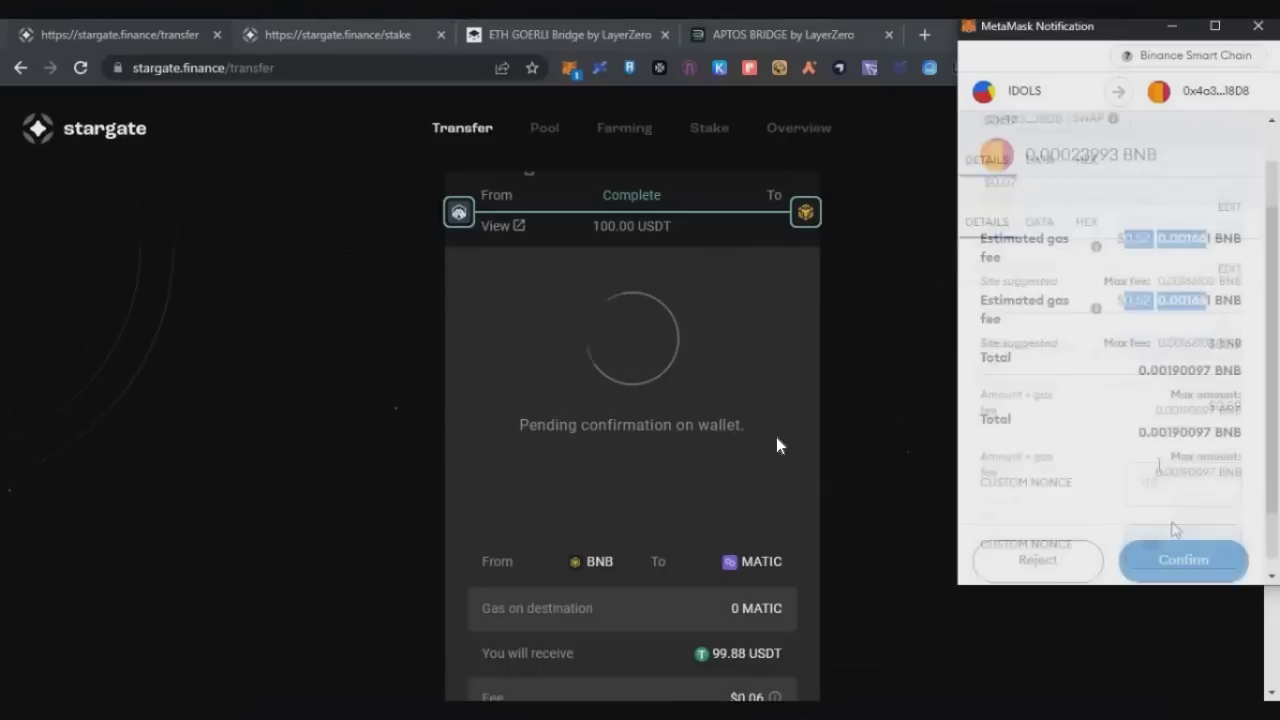
Confirm the 99.94 USDT transfer from BNB Chain to Polygon in MetaMask and dismiss the arrival notice.
scroll(645, 353, down, 1)
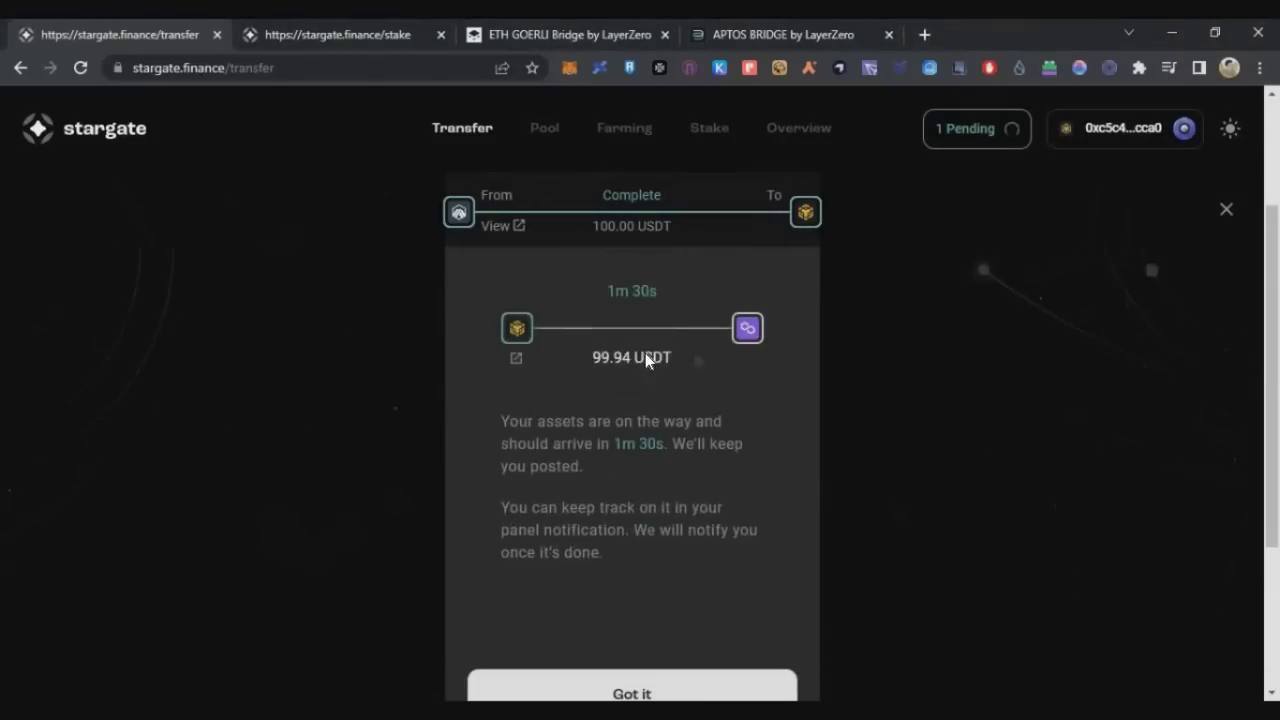
scroll(610, 342, down, 2)
click(632, 530)
Reverse the transfer direction to make Polygon the source and check its USDT balance.
scroll(664, 390, up, 4)
click(634, 389)
click(736, 500)
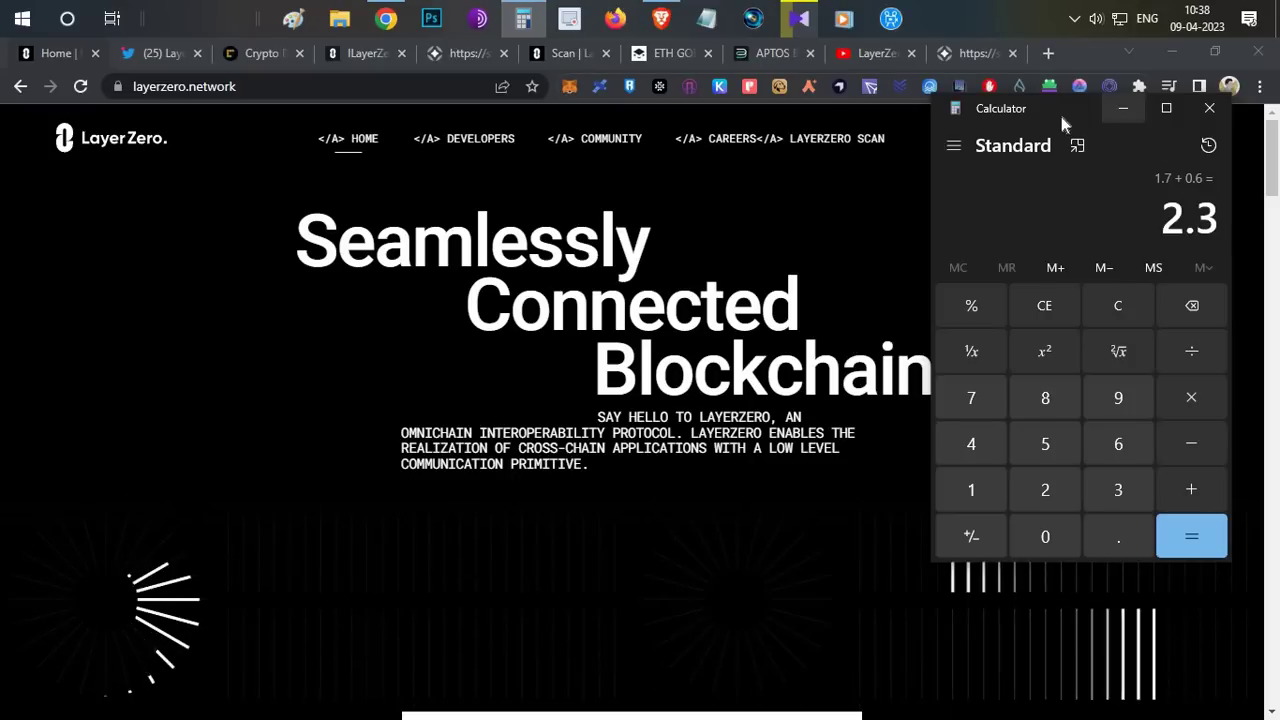
Move the Calculator window toward the middle of the page and copy the total transfer cost.
drag(945, 109, 811, 163)
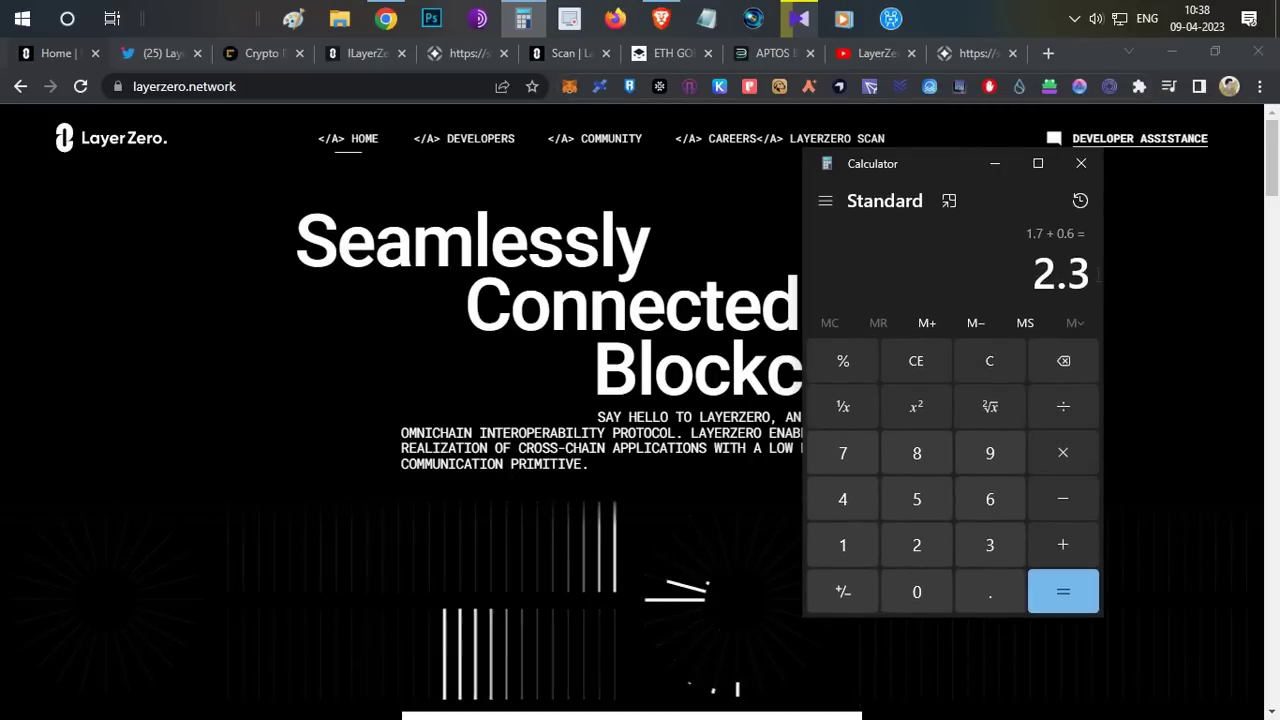
key(ctrl+c)
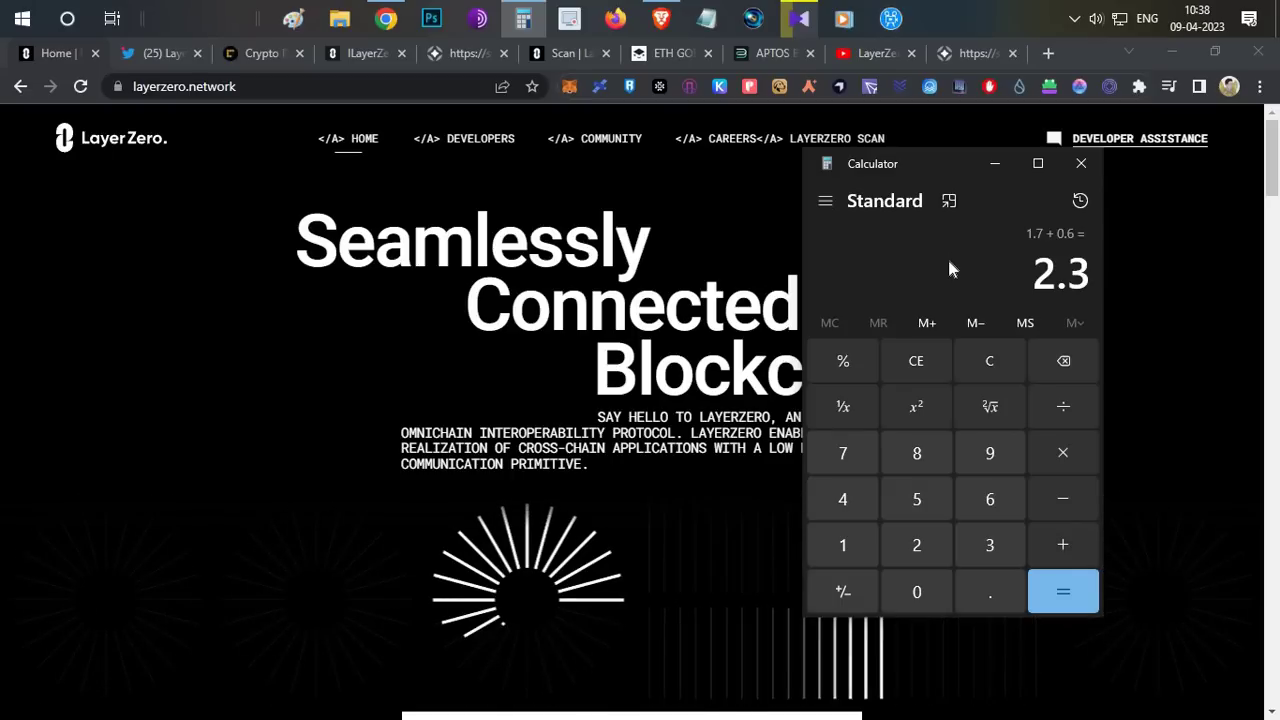
In Calculator, multiply the running cost by 3, and separately compute 0.06 × 10 and add 7.5.
text(*3)
key(Return)
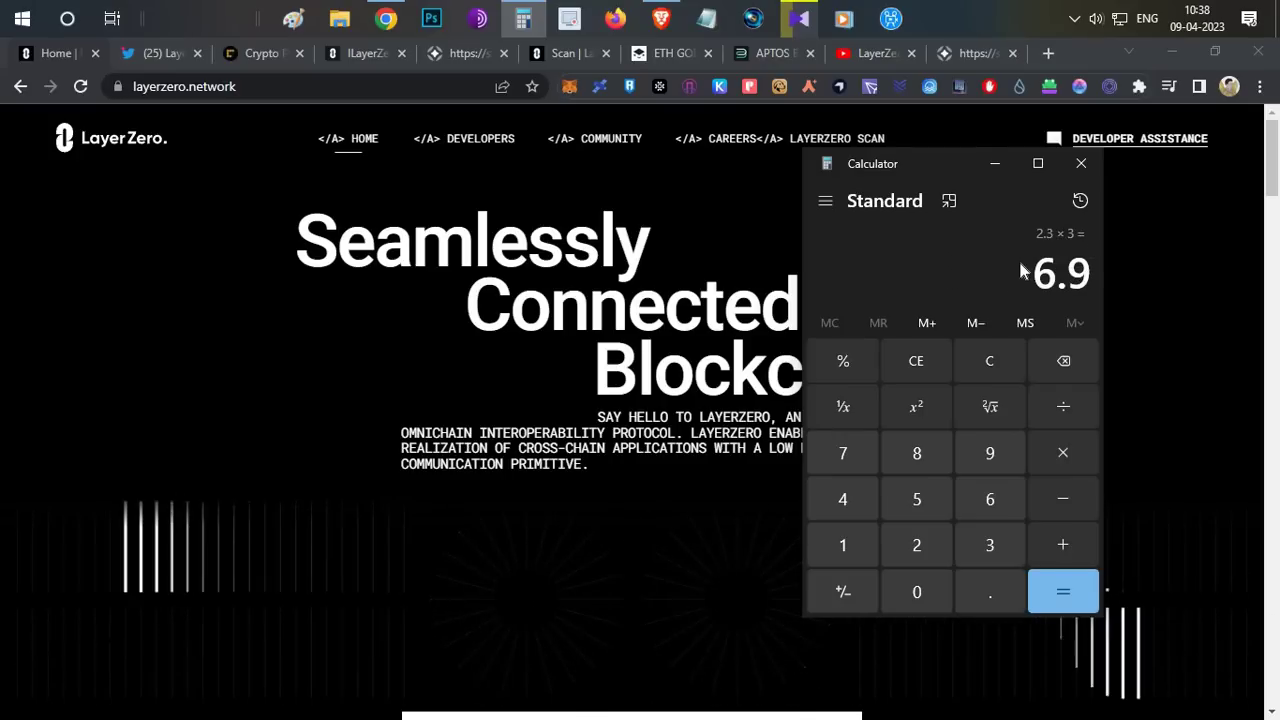
text(0.)
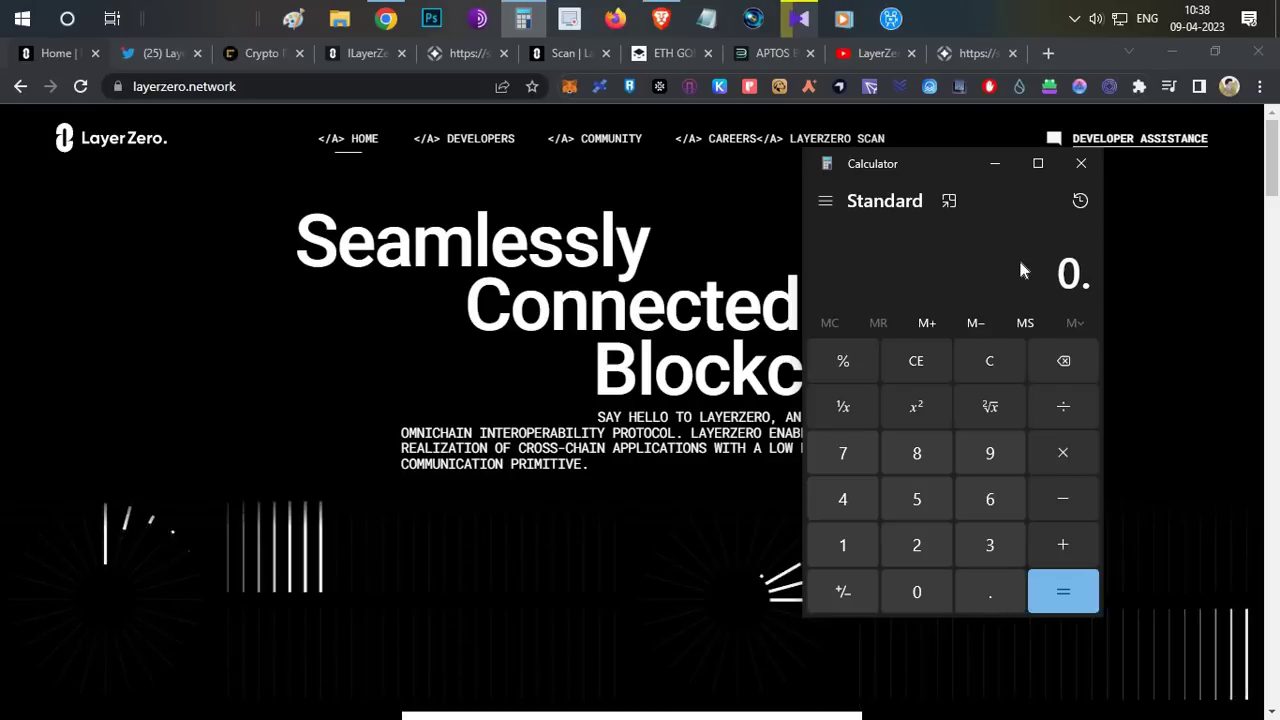
text(06*10)
key(Return)
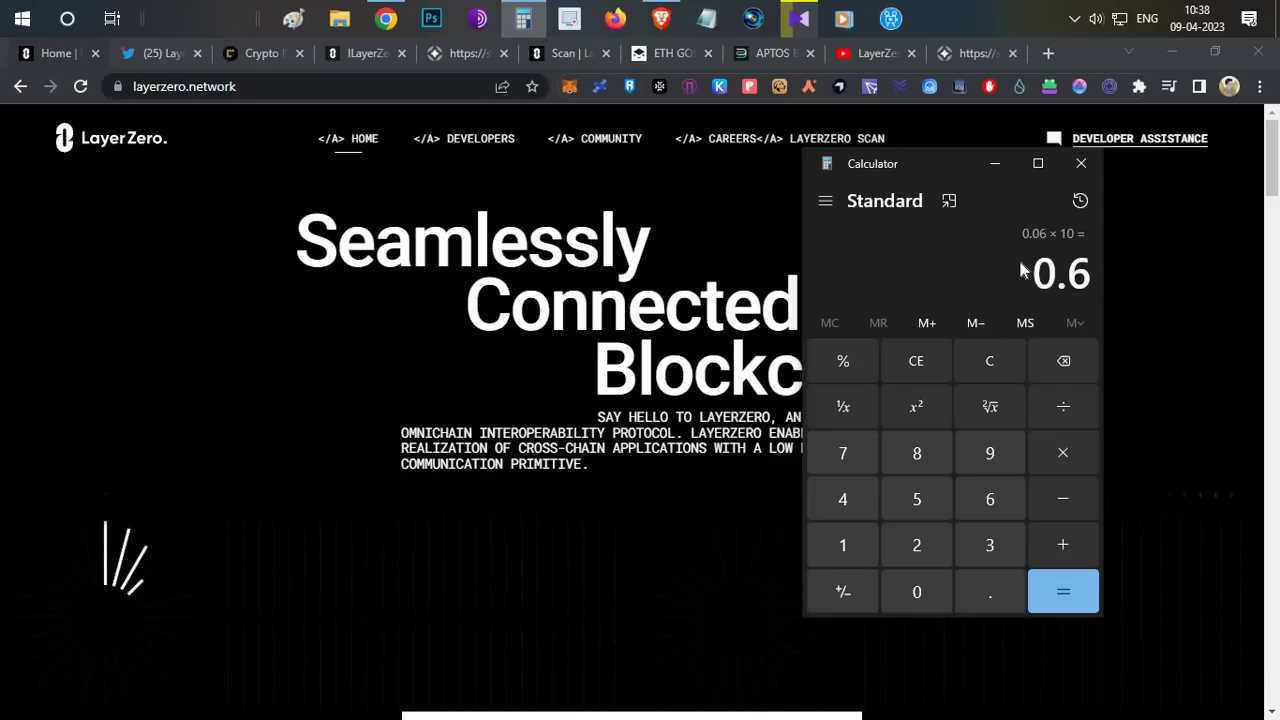
text(+7.5)
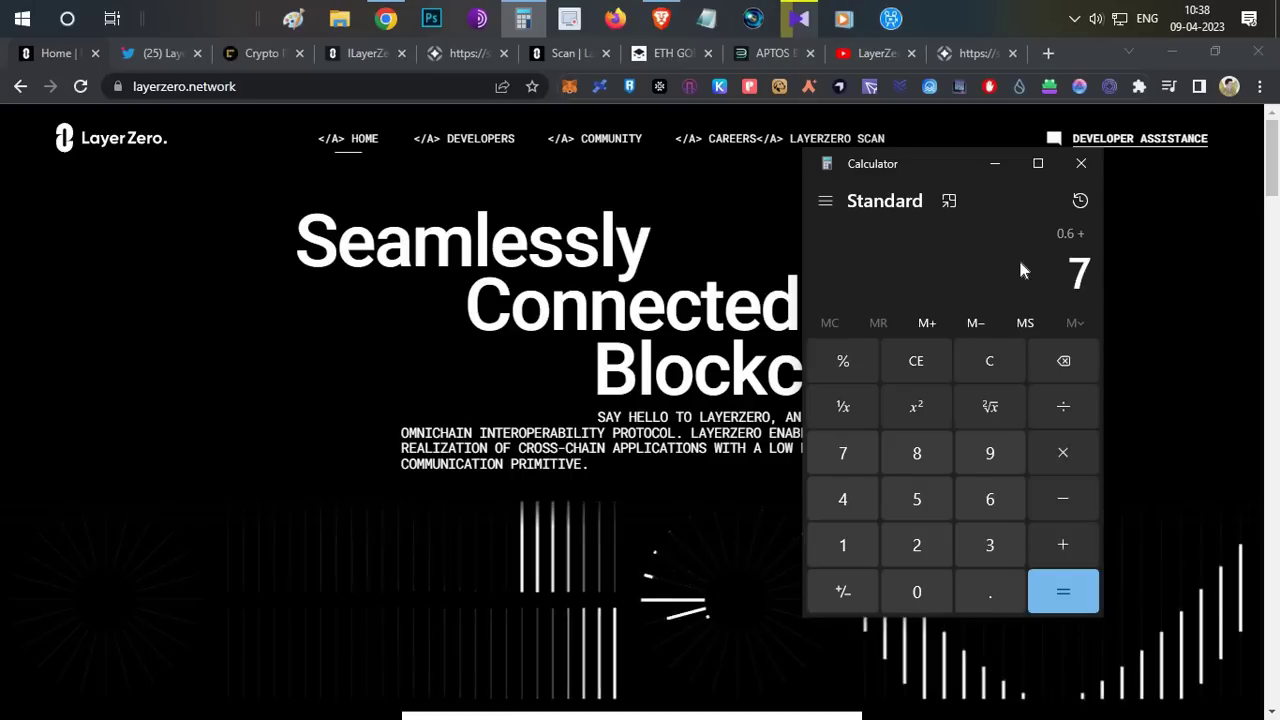
key(Return)
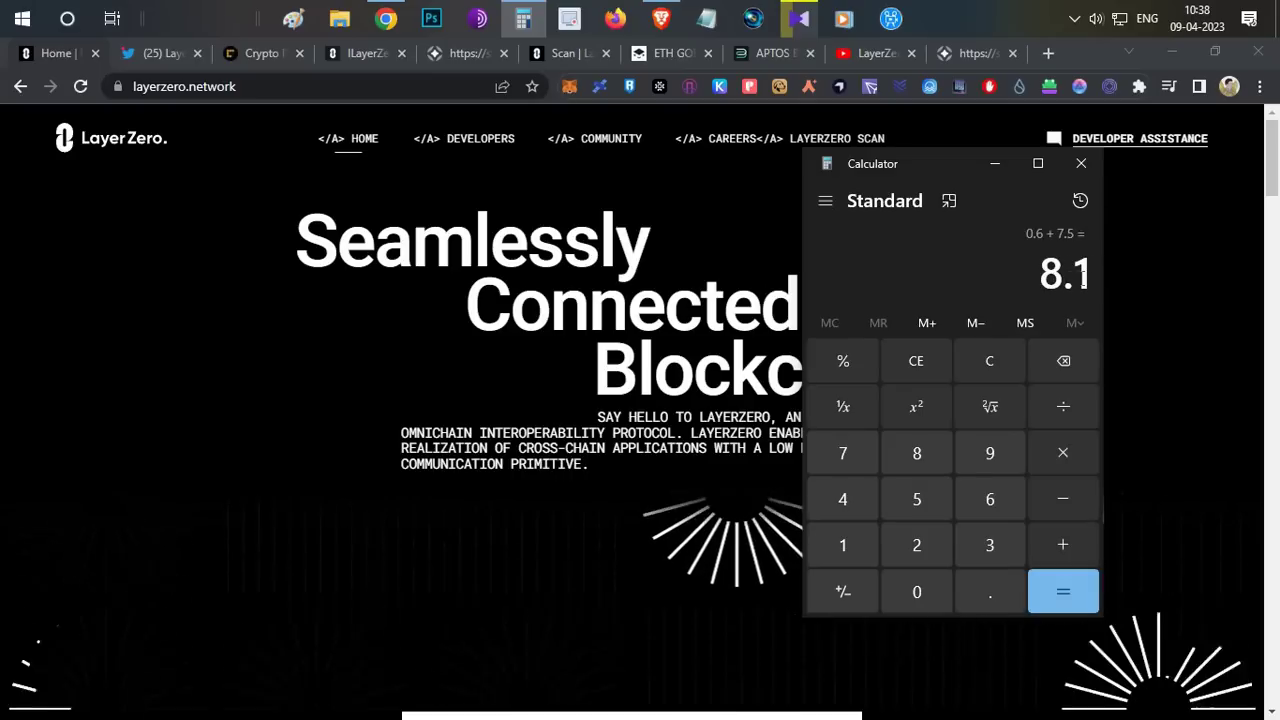
double_click(1067, 275)
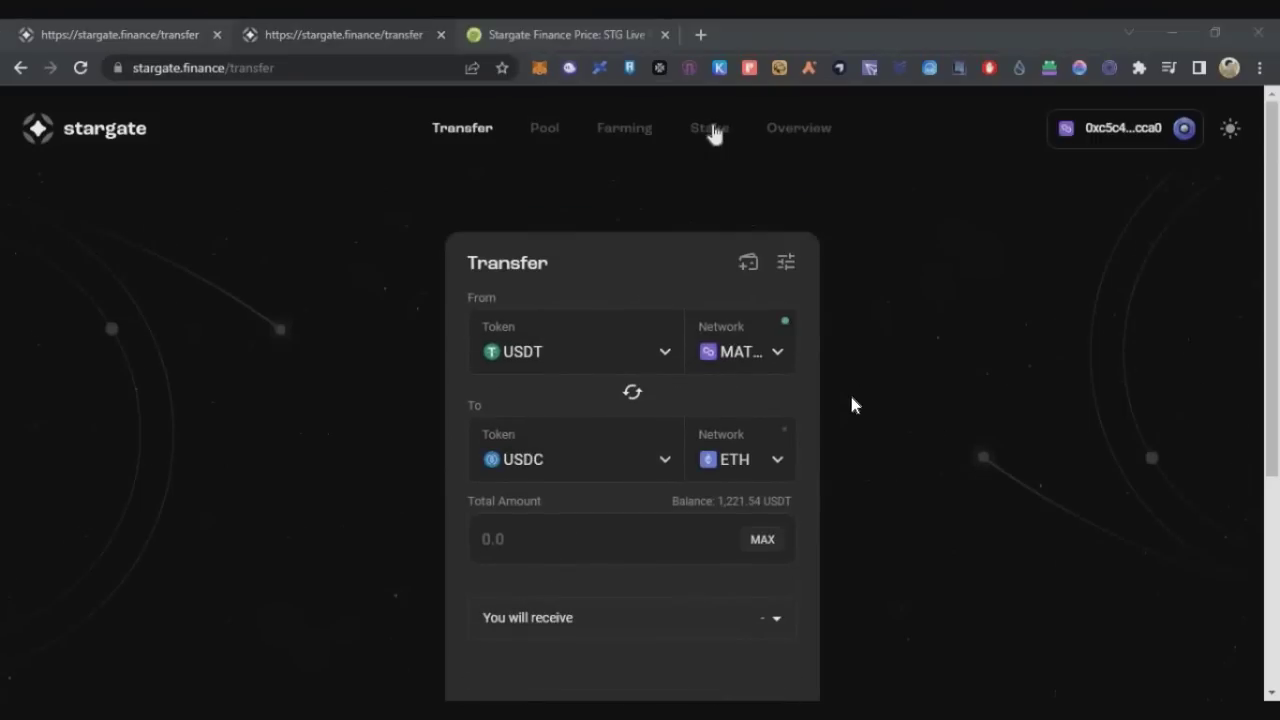
Open the existing STG stake on BNB from Stargate's Stake page.
click(709, 128)
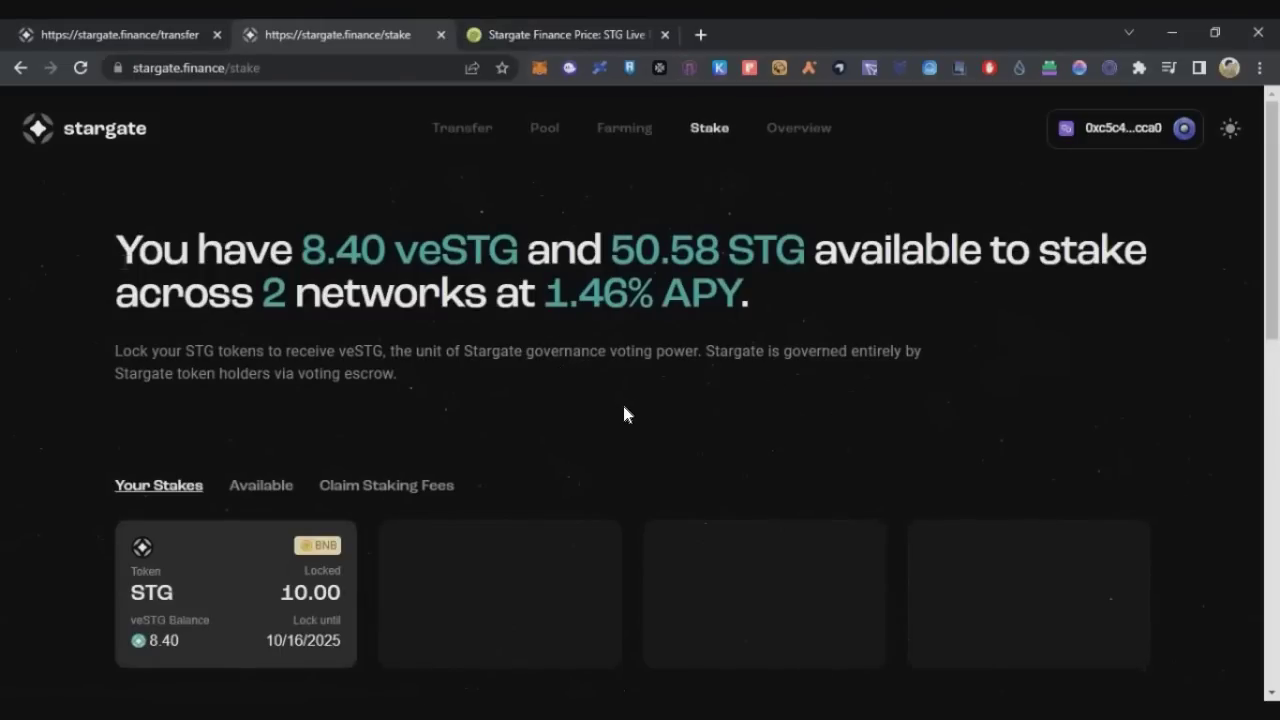
scroll(726, 129, down, 2)
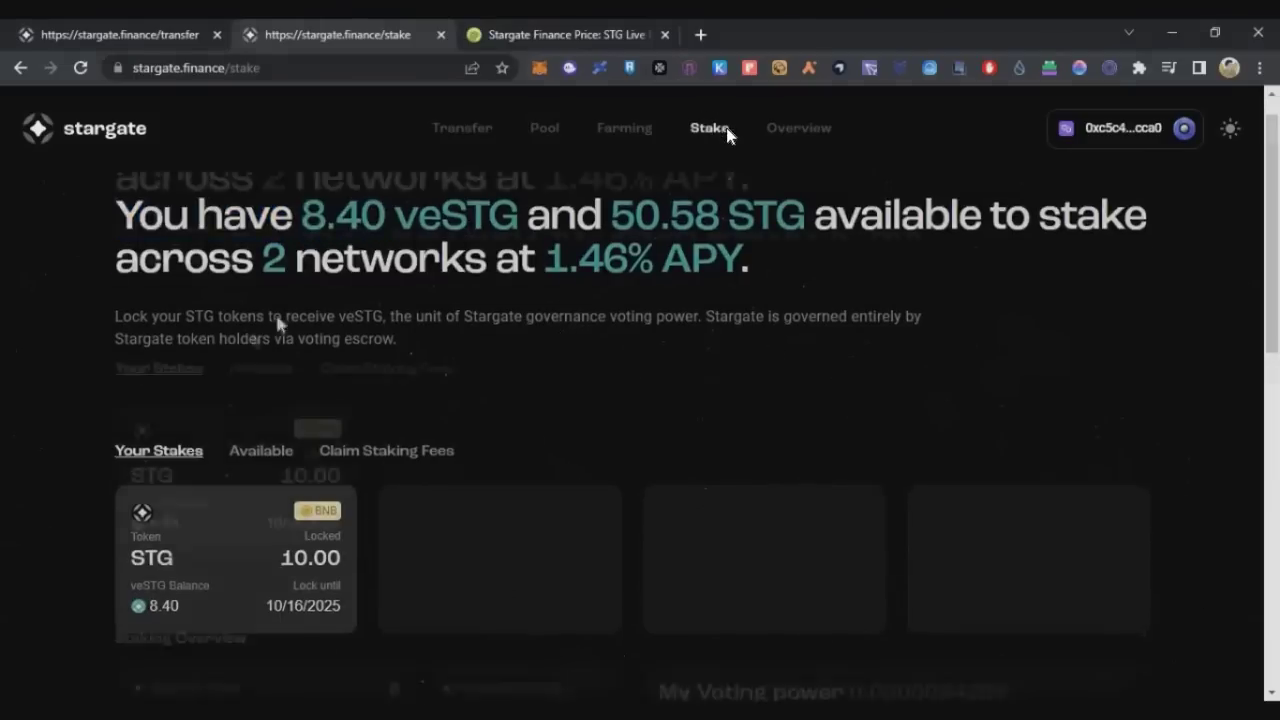
scroll(240, 420, up, 1)
click(224, 470)
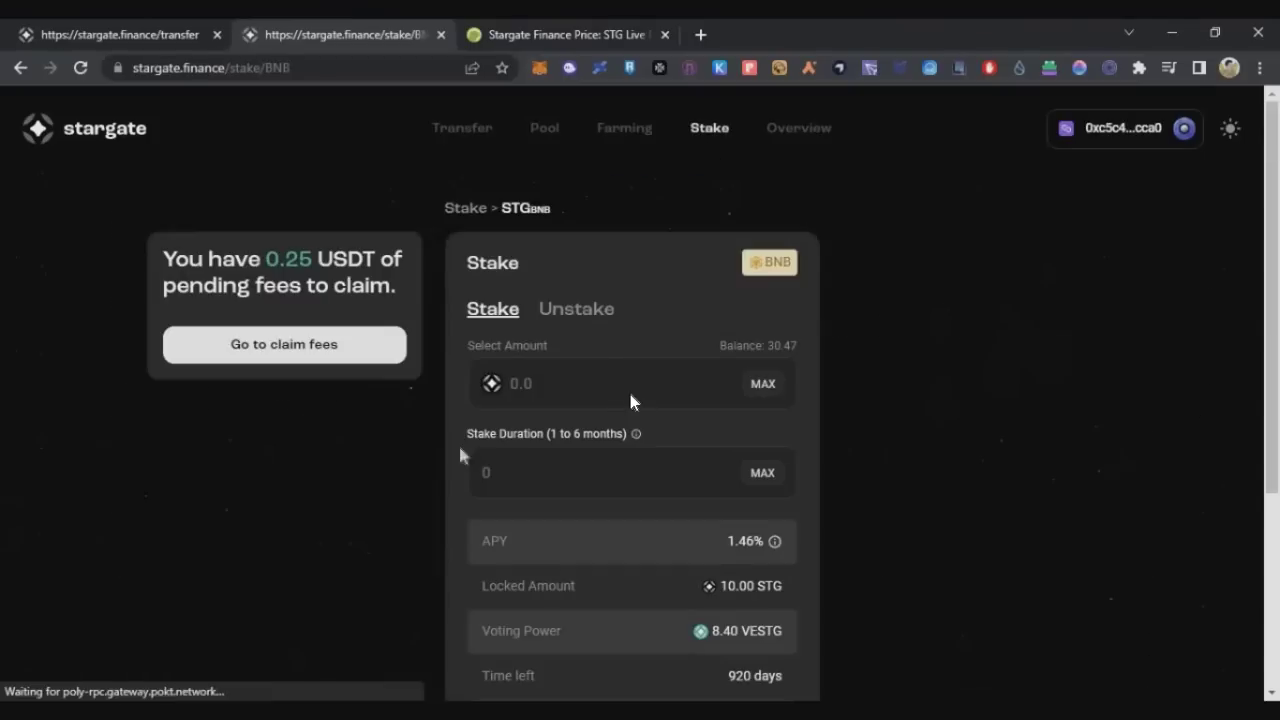
Check the USD value of 10 STG in CoinGecko's Stargate Finance converter and return to the stake page.
key(ctrl+Tab)
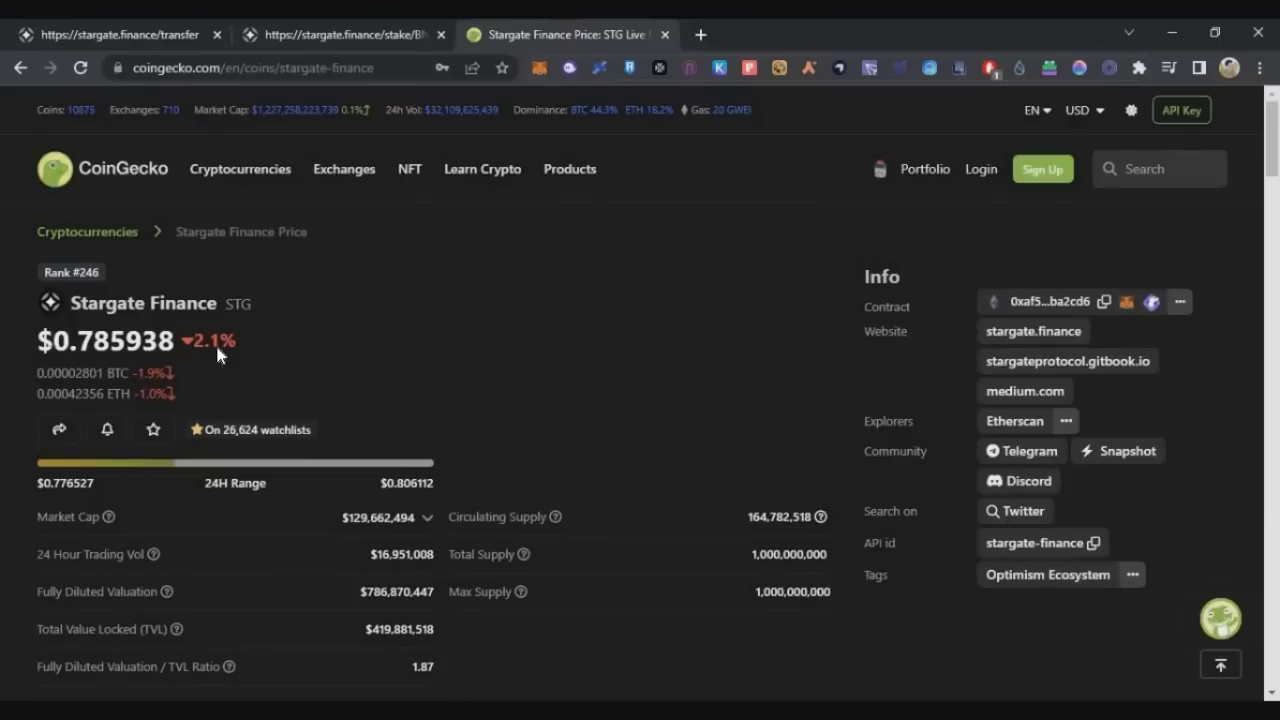
scroll(693, 337, down, 4)
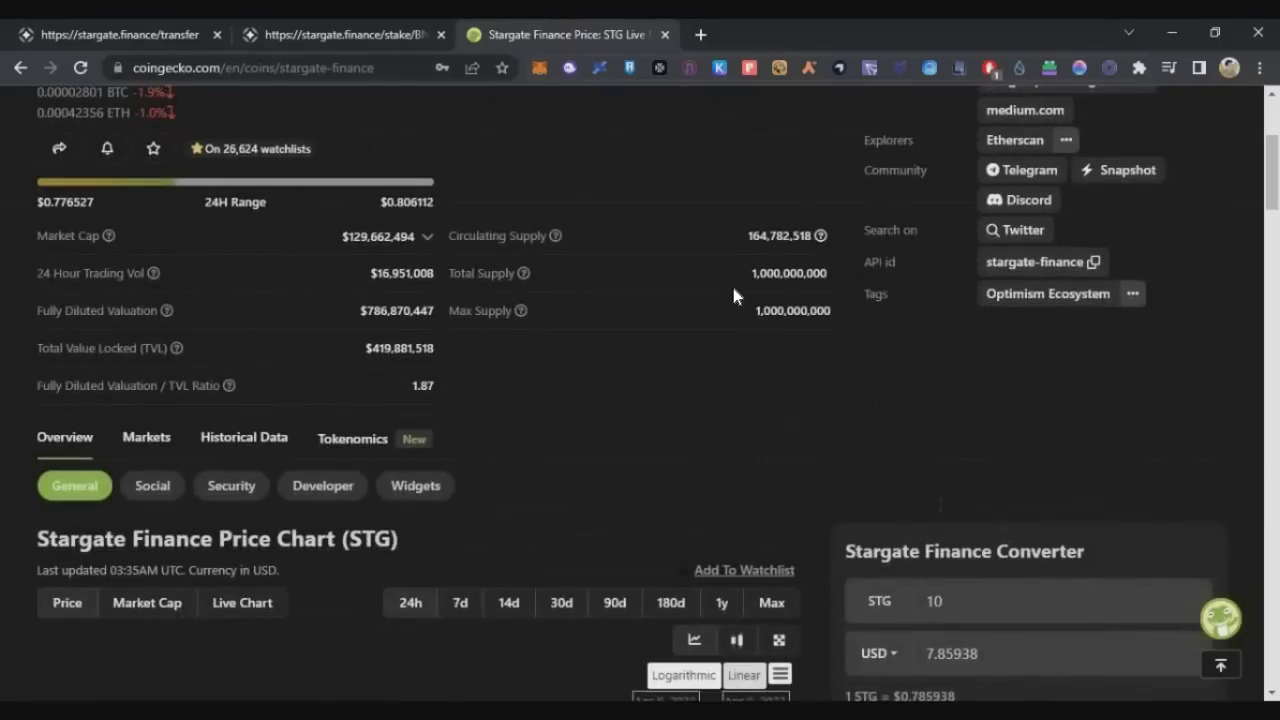
click(977, 508)
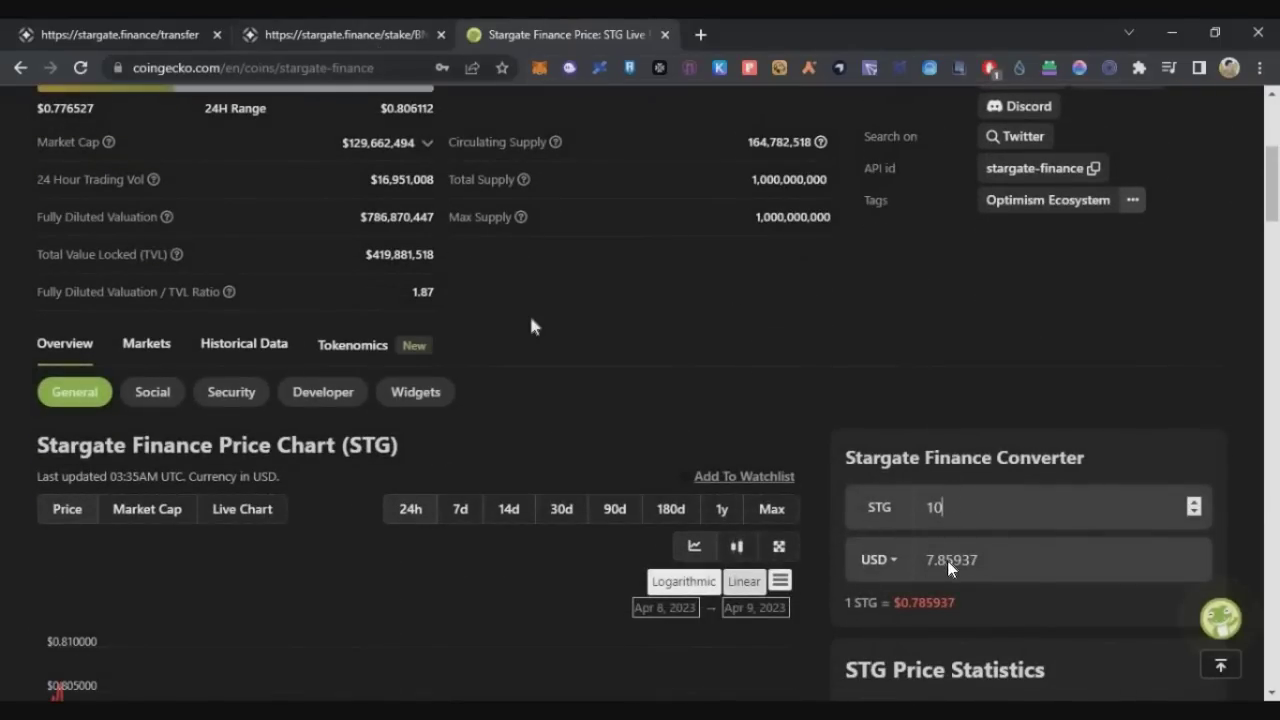
key(ctrl+shift+Tab)
Examine the voting power and locked amount of the STG stake on BNB.
scroll(739, 360, down, 1)
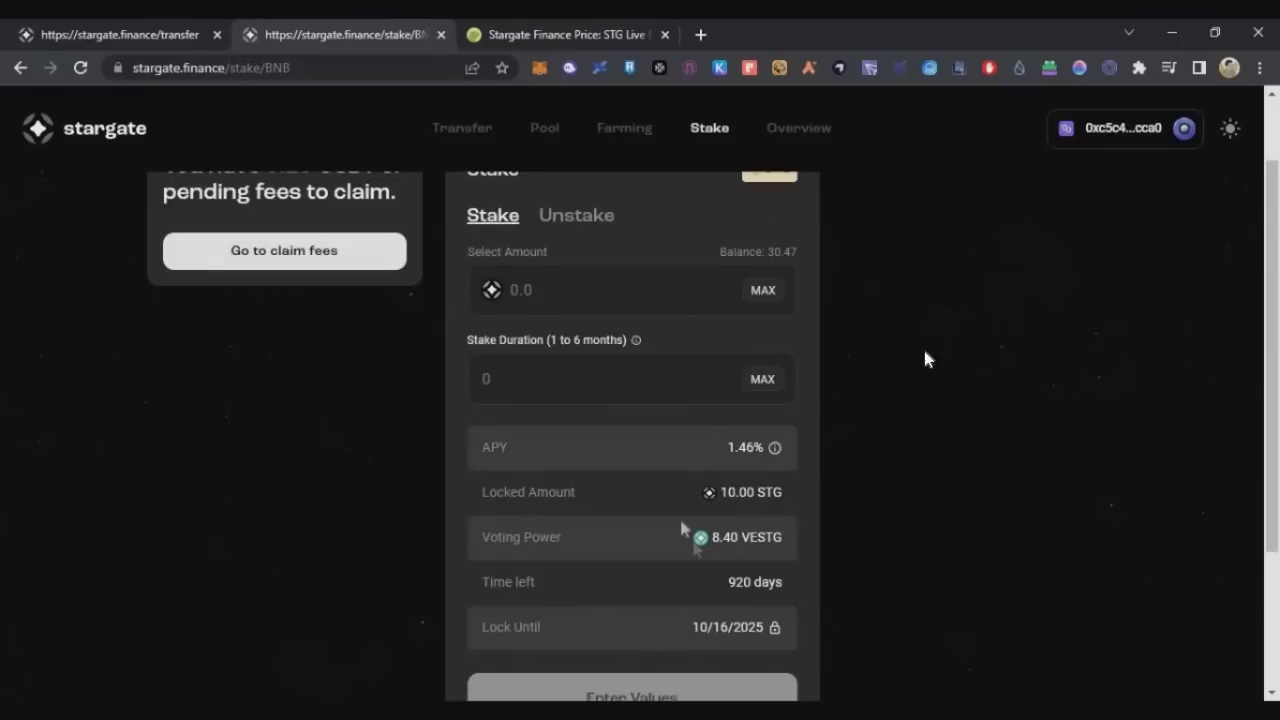
drag(503, 538, 566, 539)
drag(724, 538, 937, 423)
click(951, 466)
scroll(771, 606, up, 1)
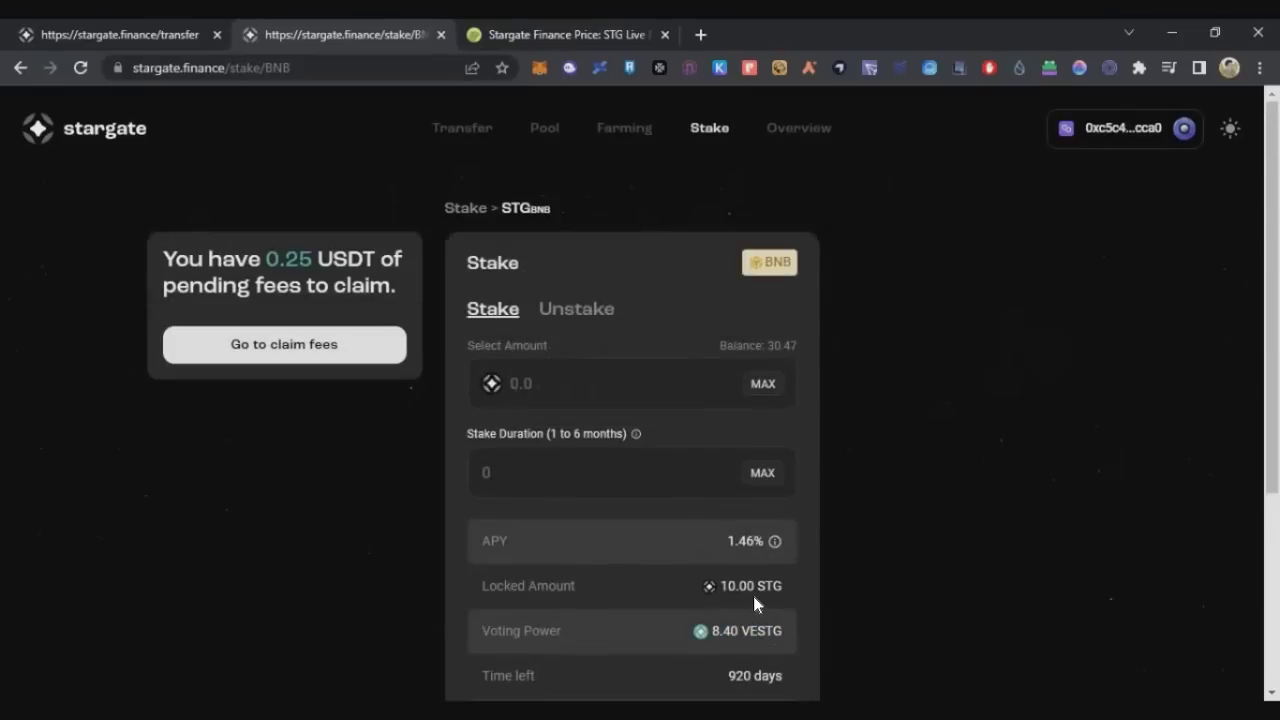
Set the stake amount to 10 STG and the stake duration to the maximum of 6 months.
click(518, 383)
text(10)
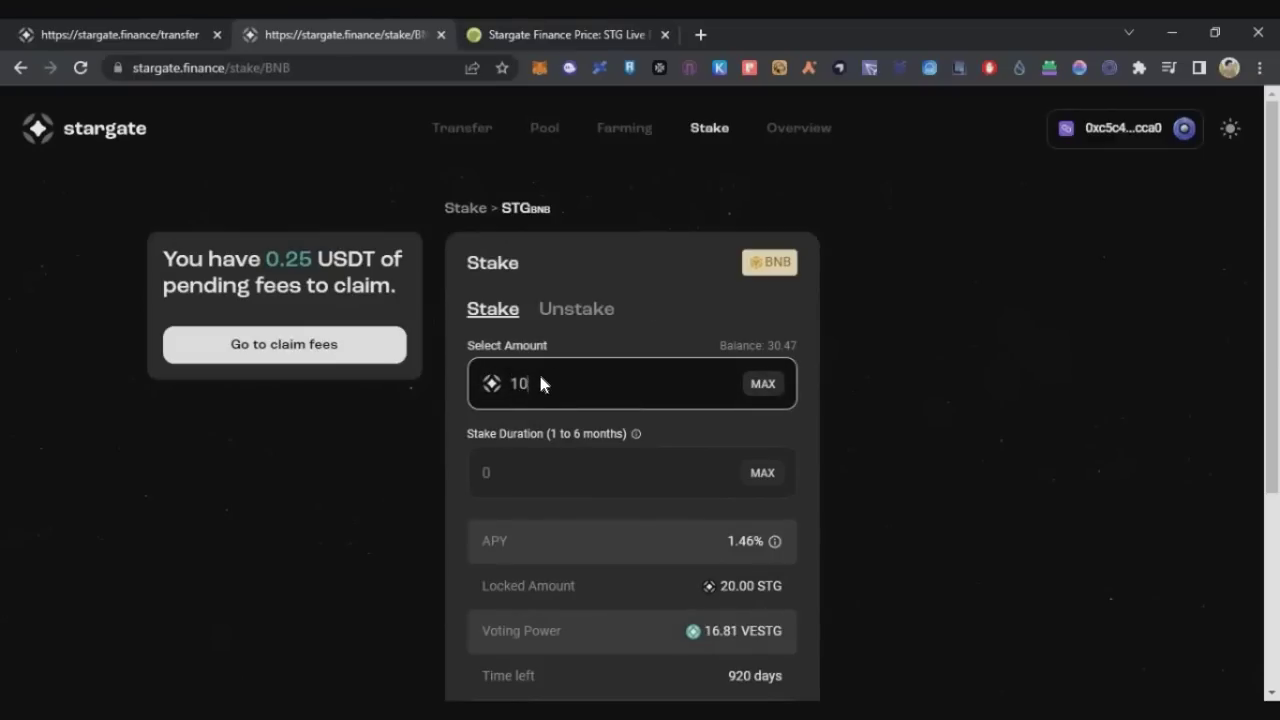
drag(561, 434, 622, 435)
click(763, 474)
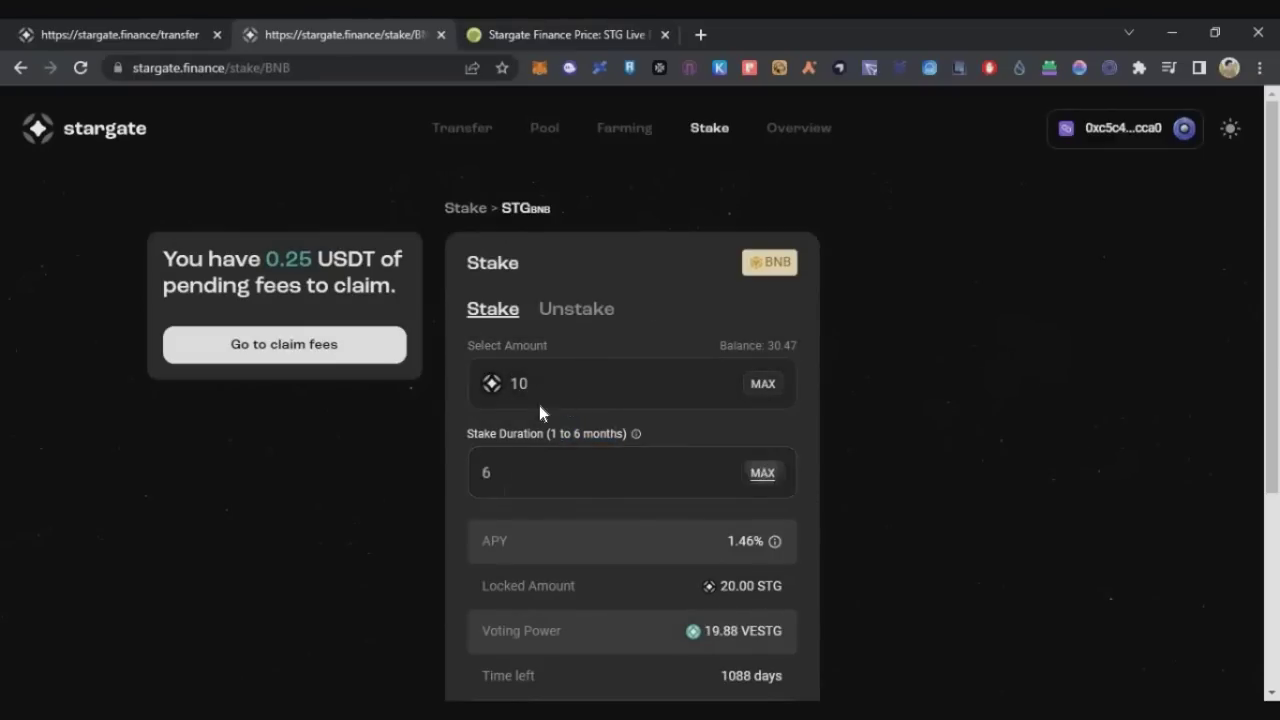
Try a stake amount of 1 STG to compare the voting power, and set the amount back to 10 STG.
scroll(515, 400, down, 1)
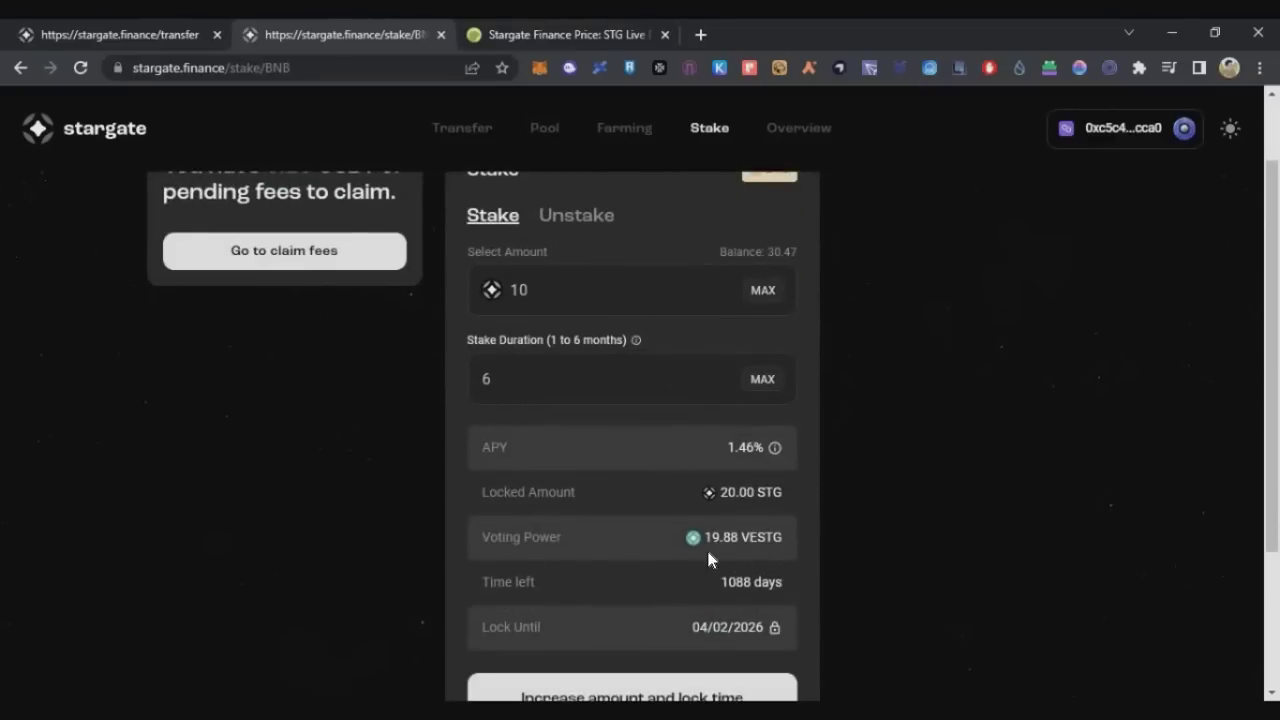
click(870, 400)
scroll(870, 390, up, 1)
key(BackSpace)
scroll(866, 385, down, 2)
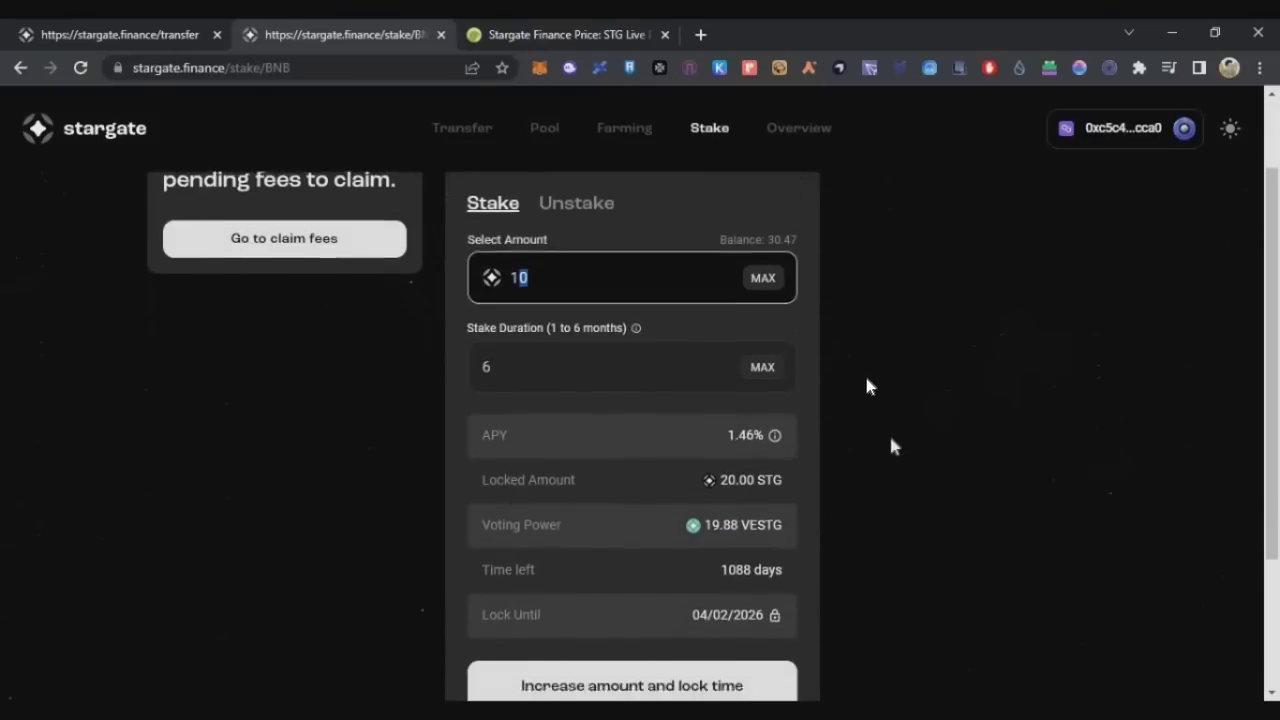
key(BackSpace)
text(10)
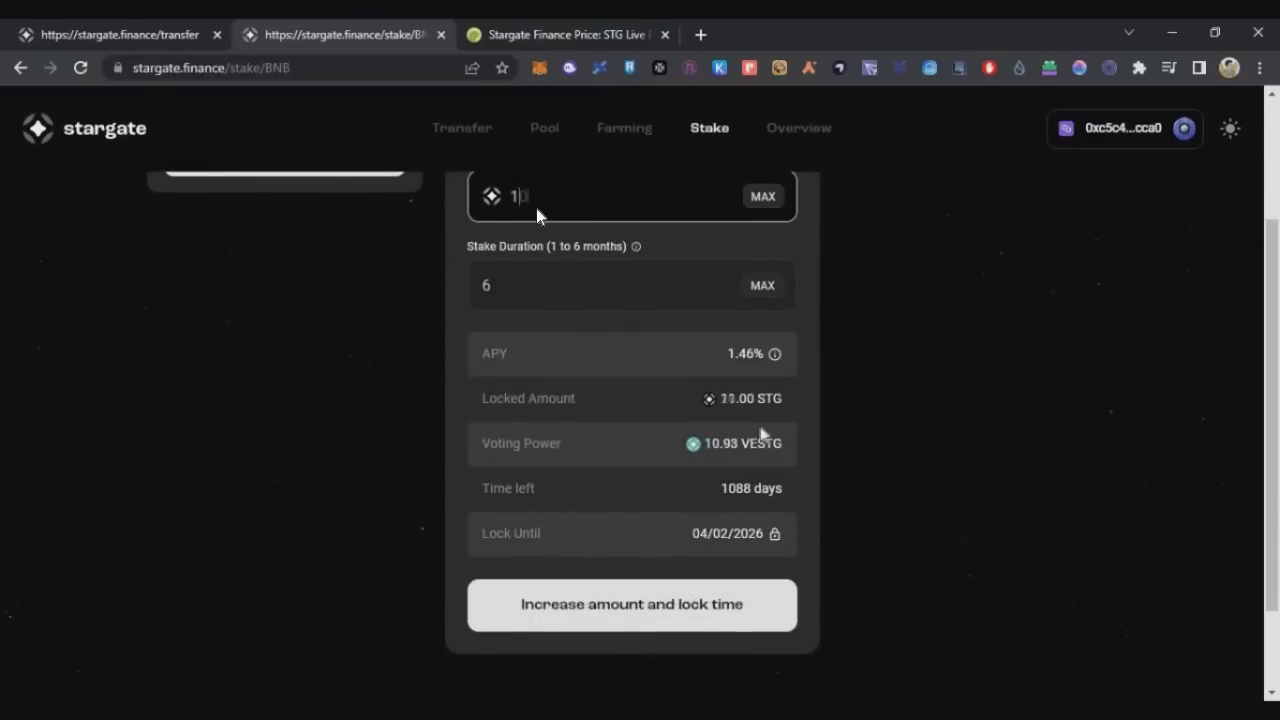
Submit the increase of the stake's amount and lock time and confirm the BNB Chain transaction in MetaMask.
click(626, 610)
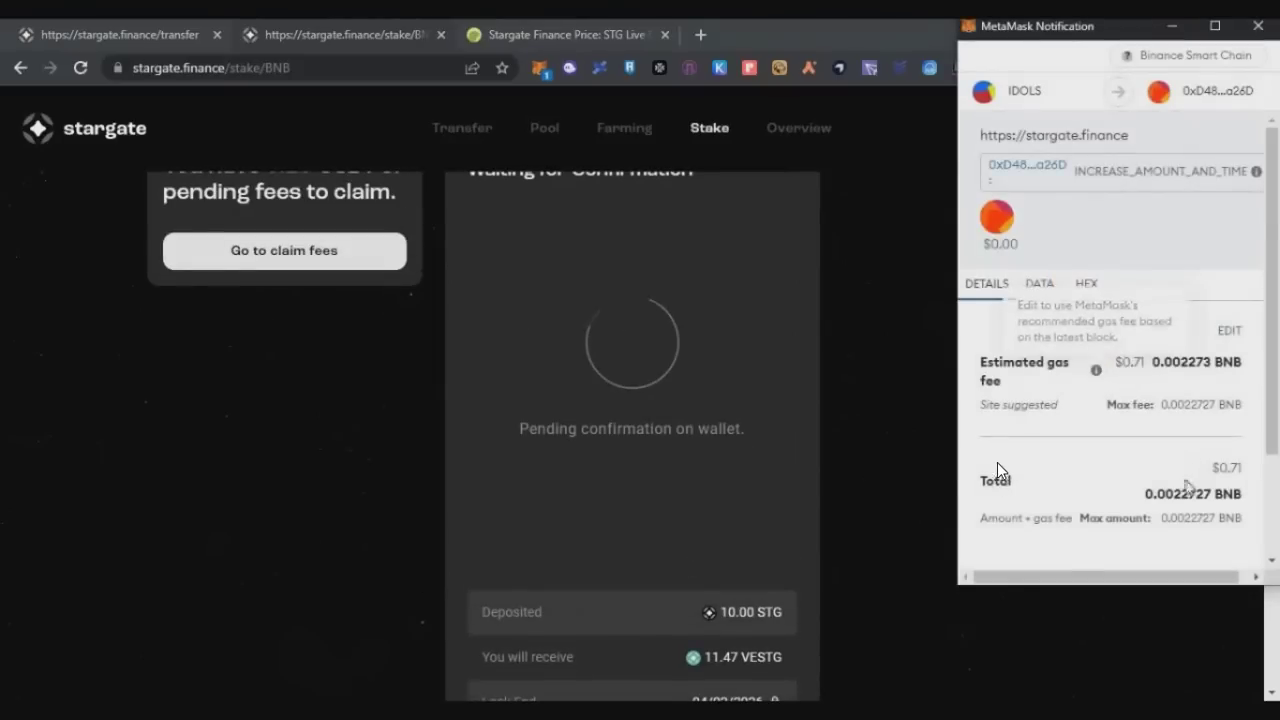
scroll(1100, 400, down, 3)
click(1184, 531)
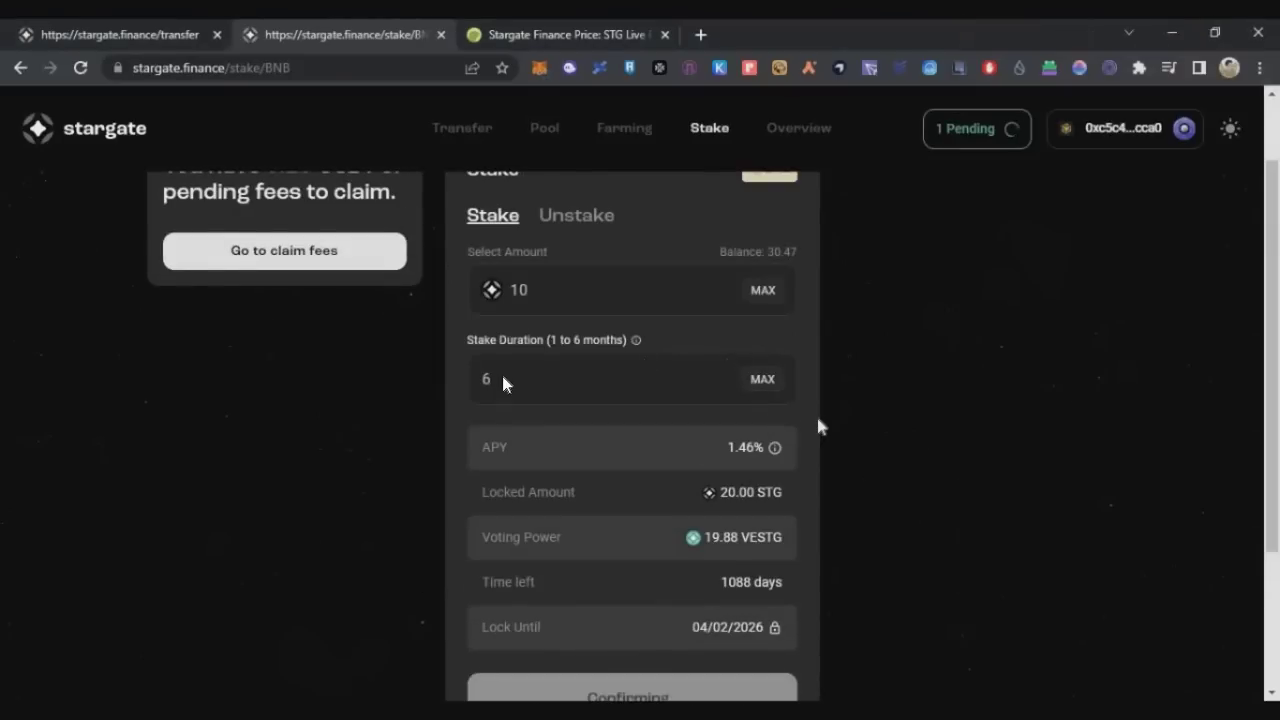
scroll(514, 424, up, 1)
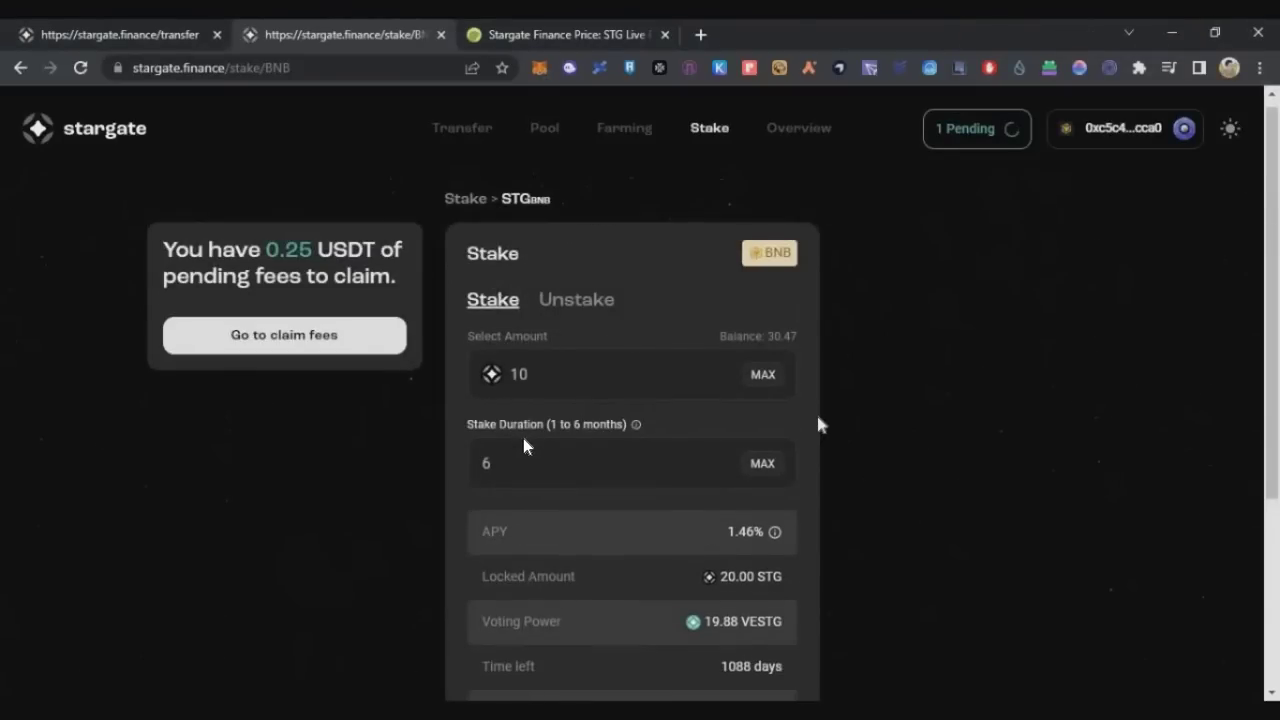
scroll(523, 436, down, 1)
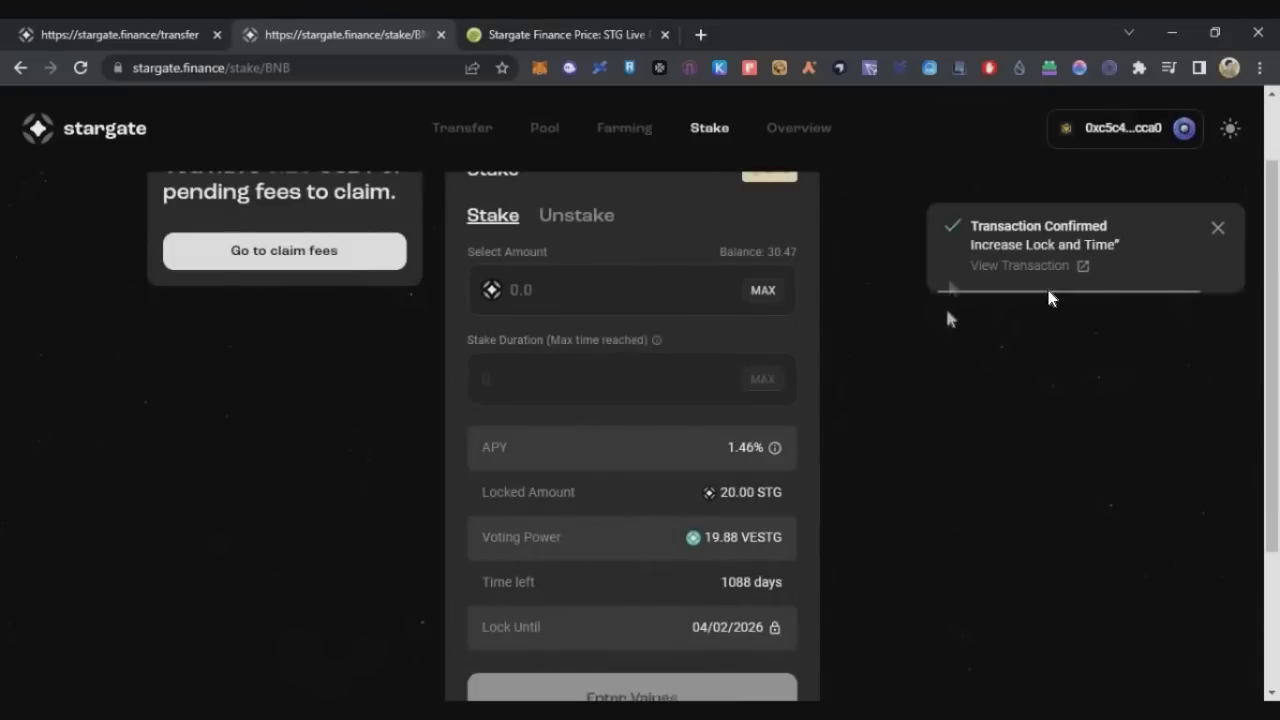
double_click(993, 230)
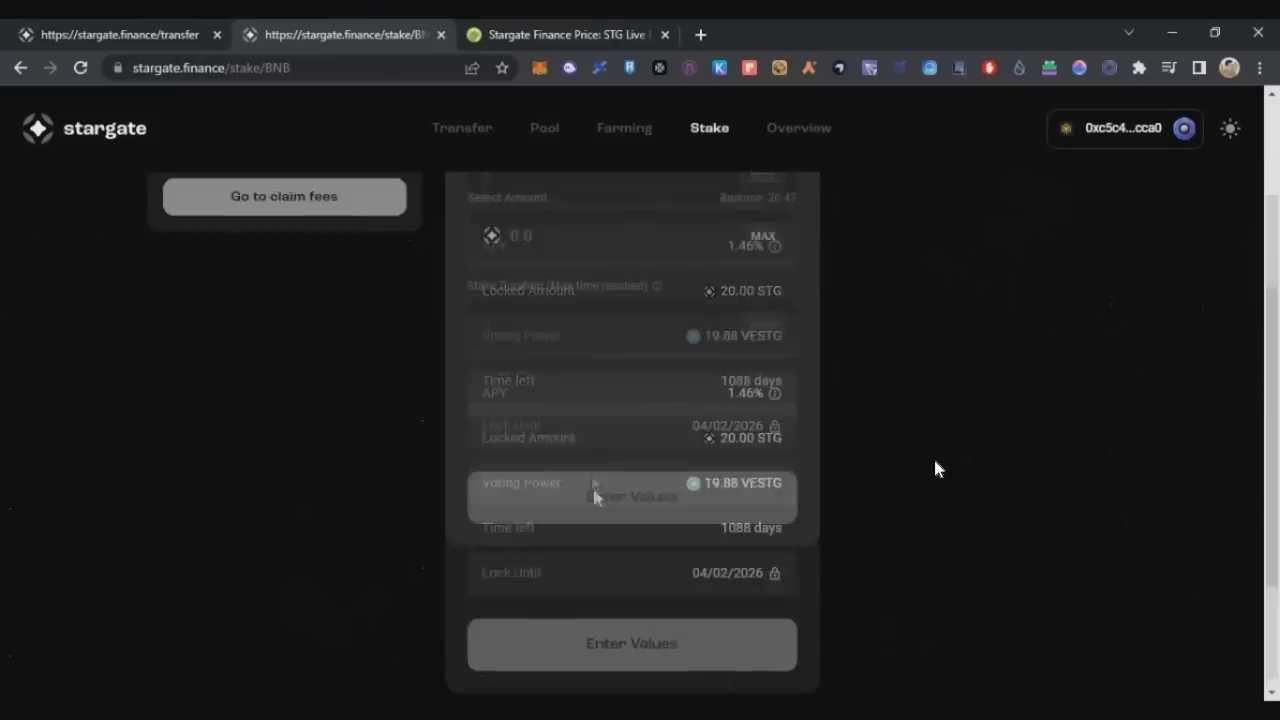
Return to the Stake overview and review the updated STG stake on BNB.
click(700, 127)
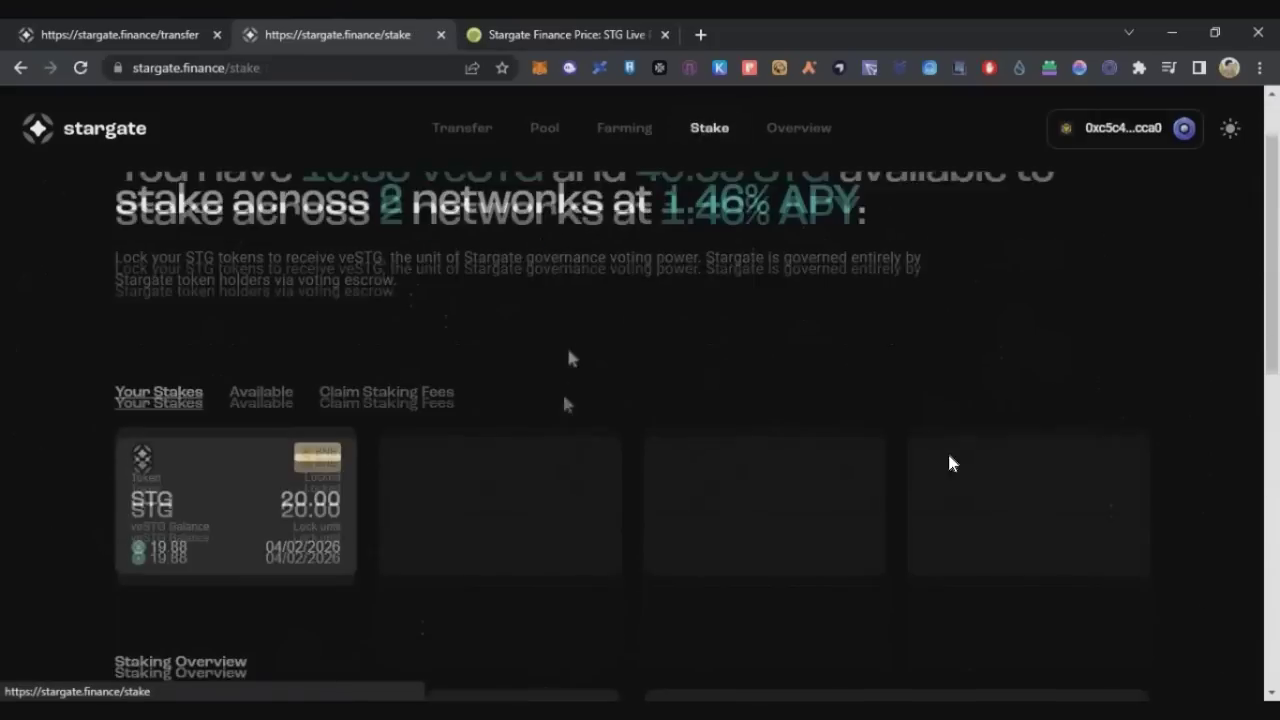
scroll(713, 385, down, 1)
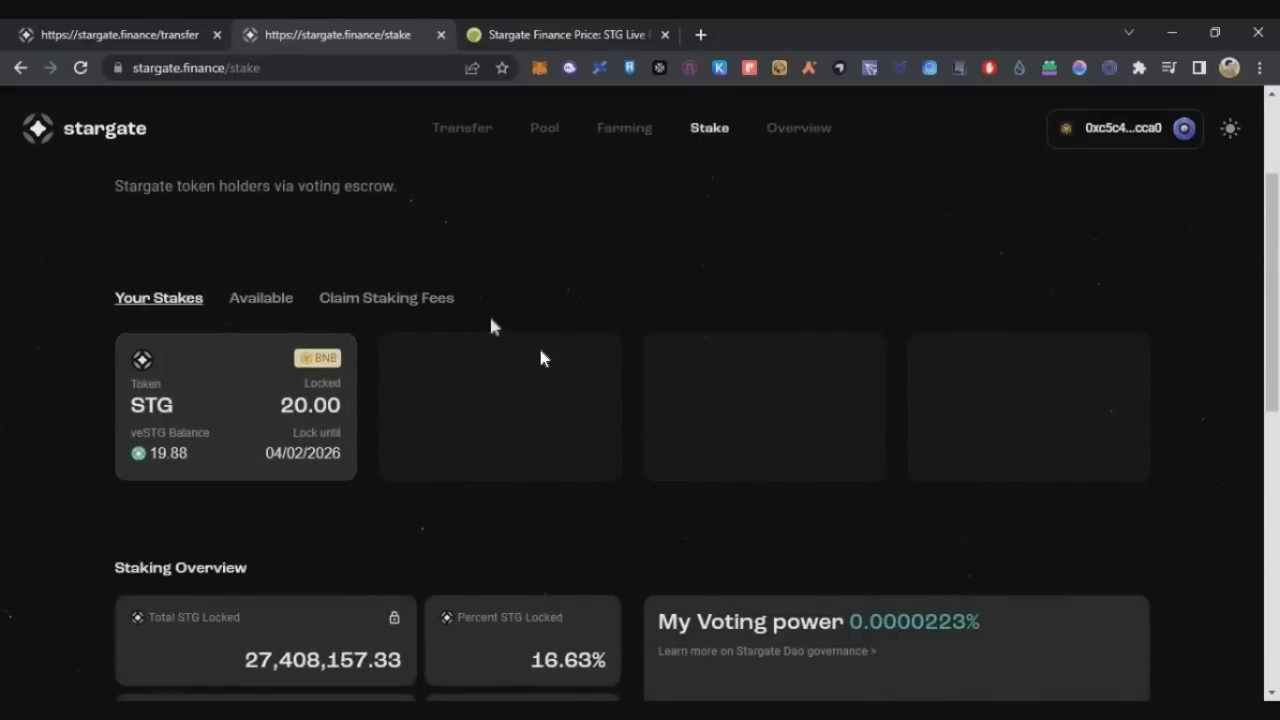
click(683, 429)
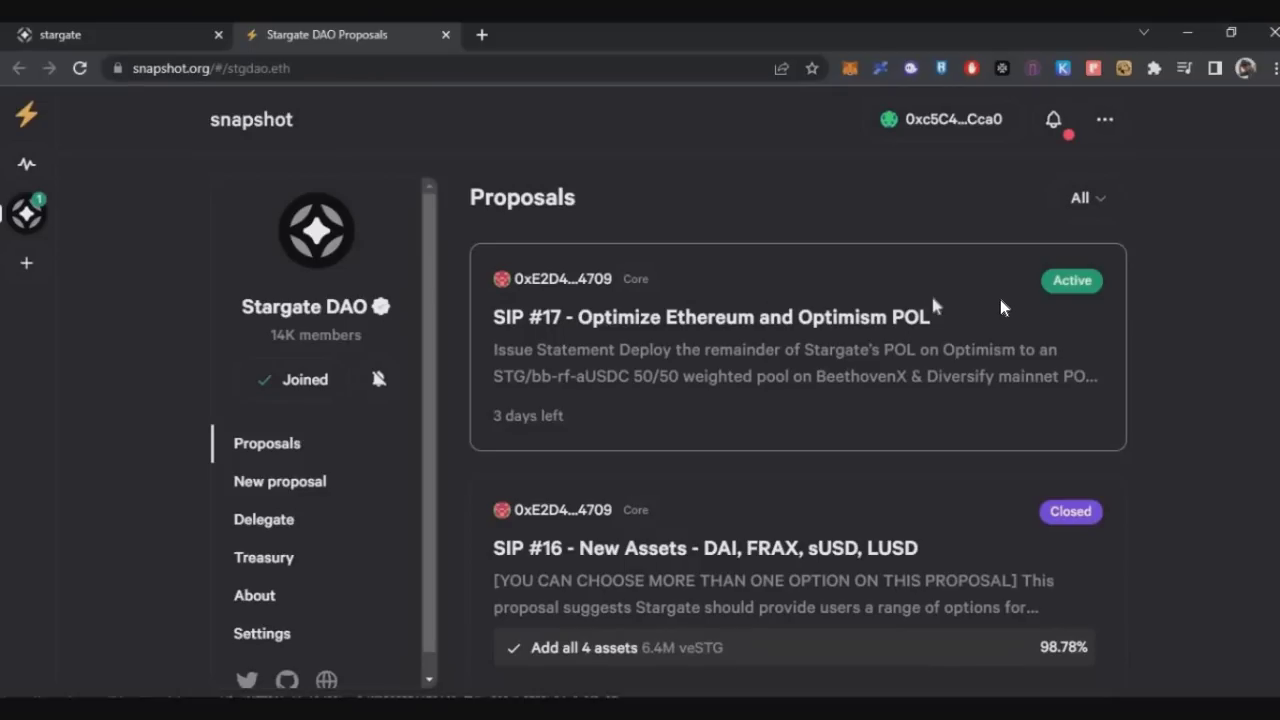
In the Stargate DAO space on Snapshot, open the active proposal SIP #17 and start a Yay vote.
click(948, 345)
scroll(519, 301, down, 2)
scroll(519, 301, up, 2)
scroll(486, 423, down, 6)
click(524, 420)
click(553, 566)
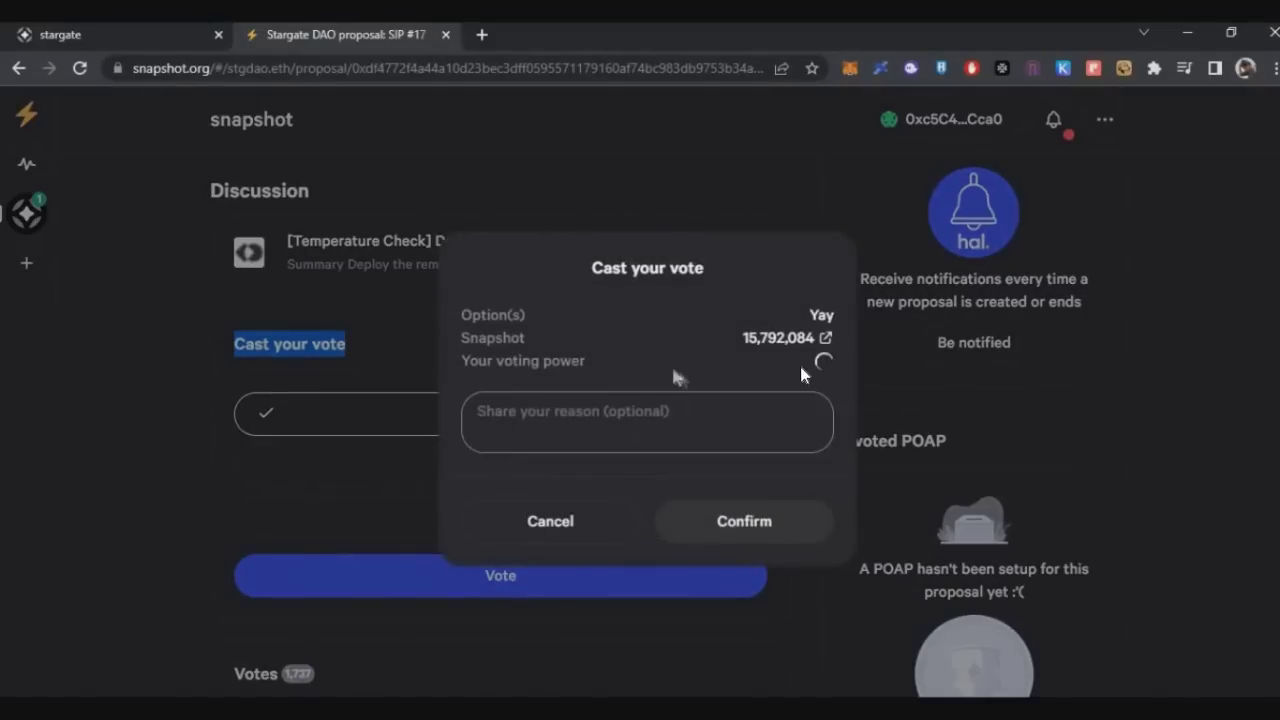
Check the voting power, enter the reason "We need more pairs", and confirm the vote, signing it in MetaMask.
triple_click(821, 372)
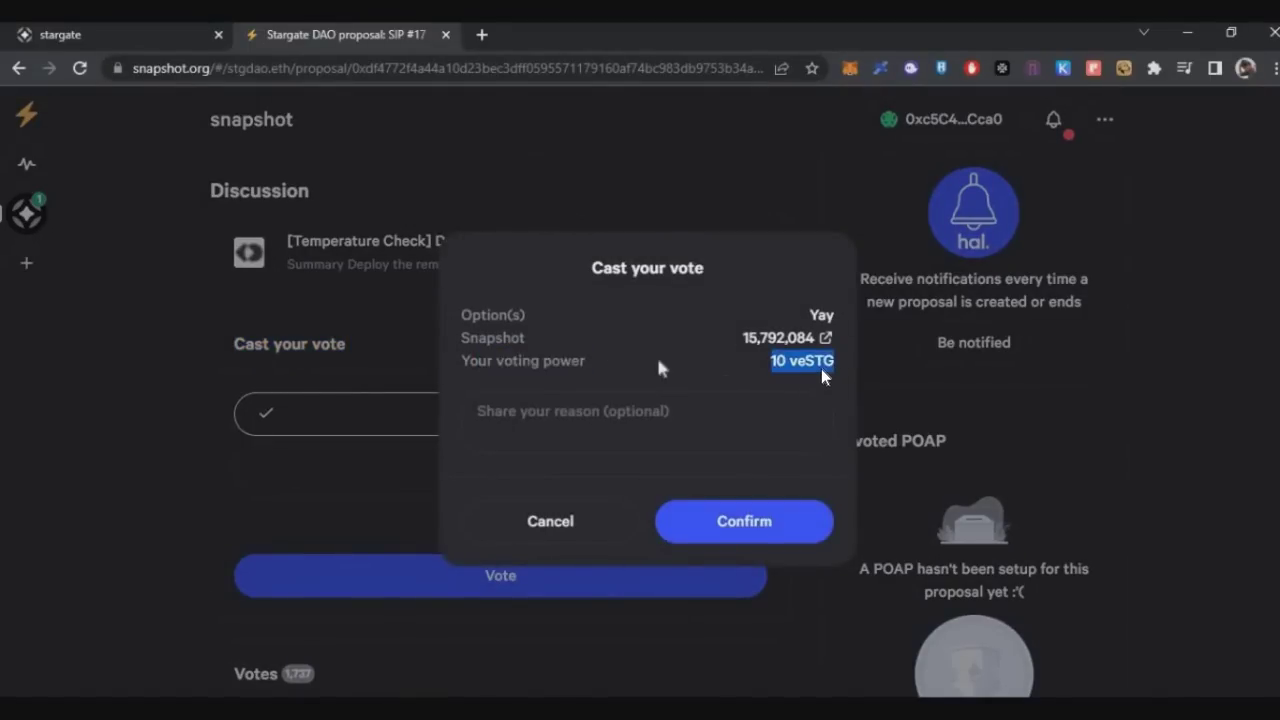
click(767, 521)
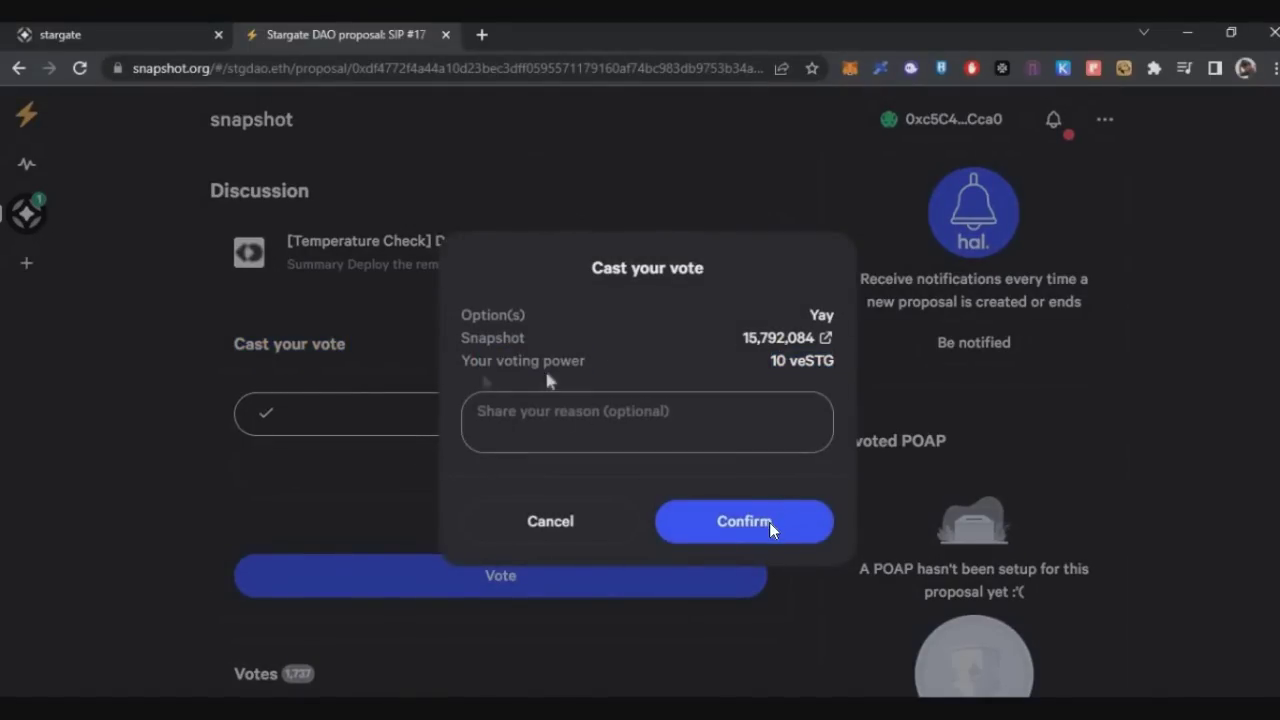
text(We need more pairs)
click(773, 532)
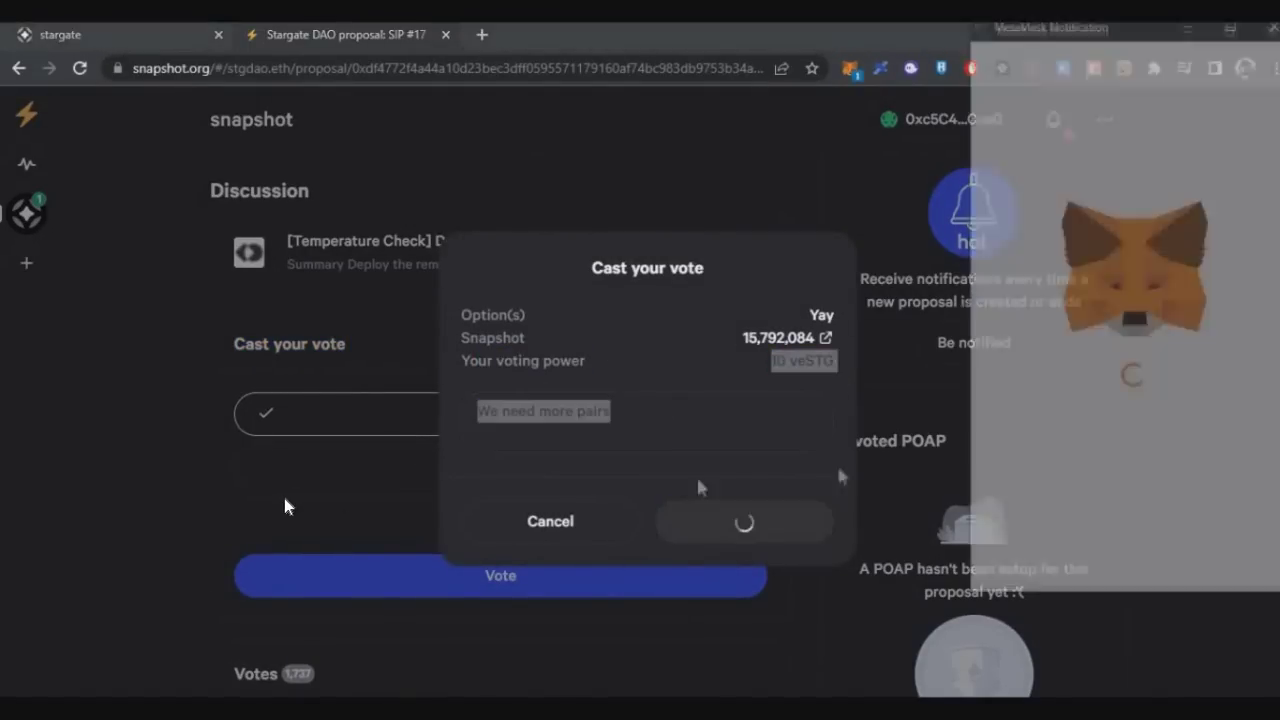
click(1160, 551)
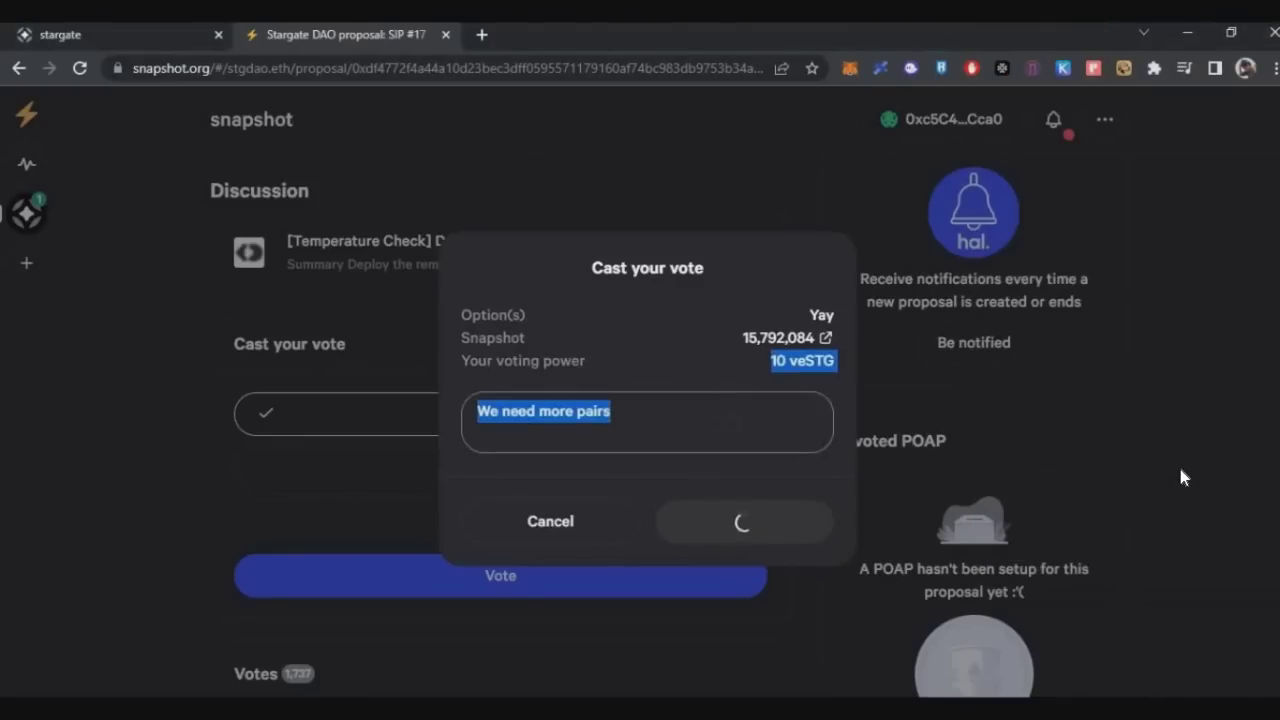
triple_click(714, 434)
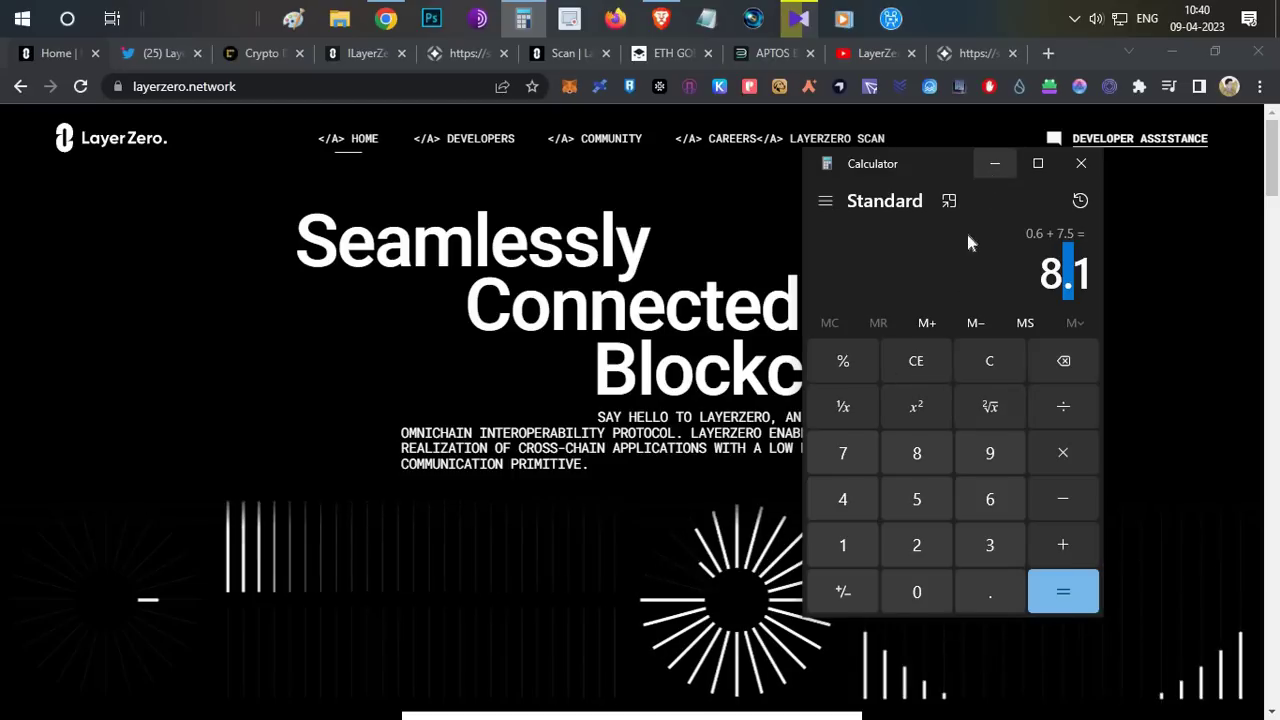
Put the calculator away and connect the MetaMask wallet to Testnet Bridge.
click(995, 163)
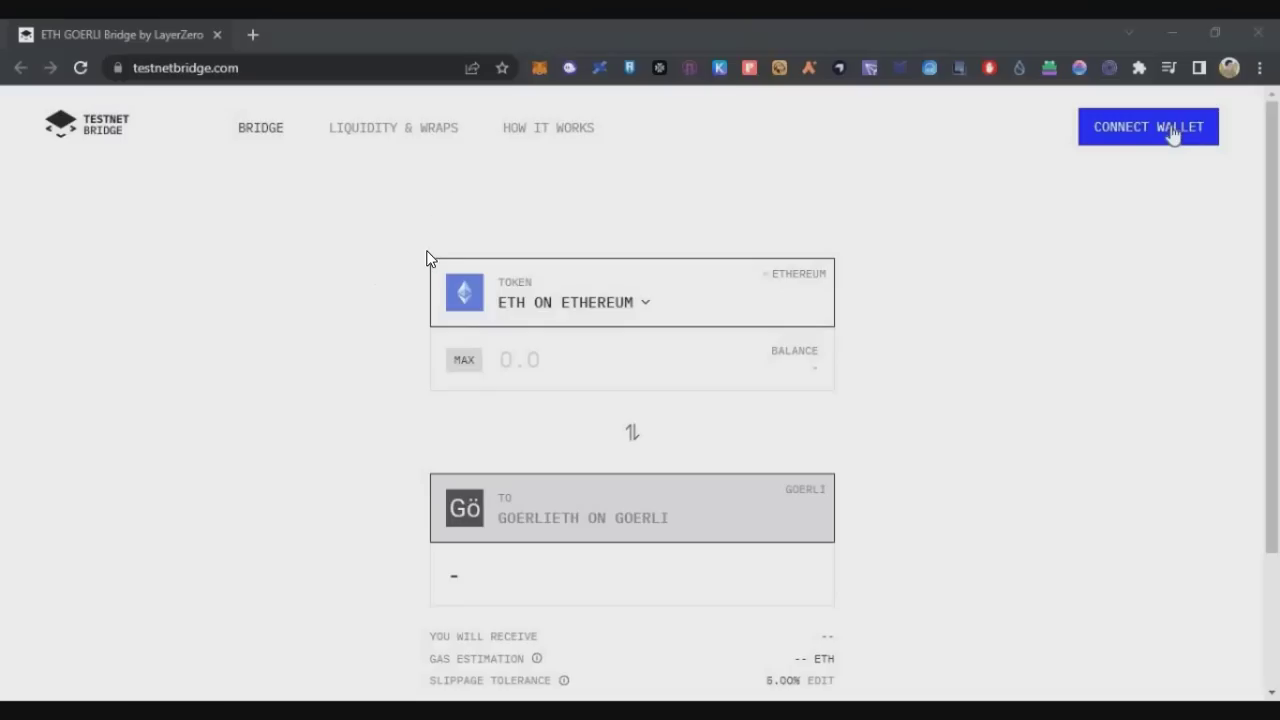
click(1160, 127)
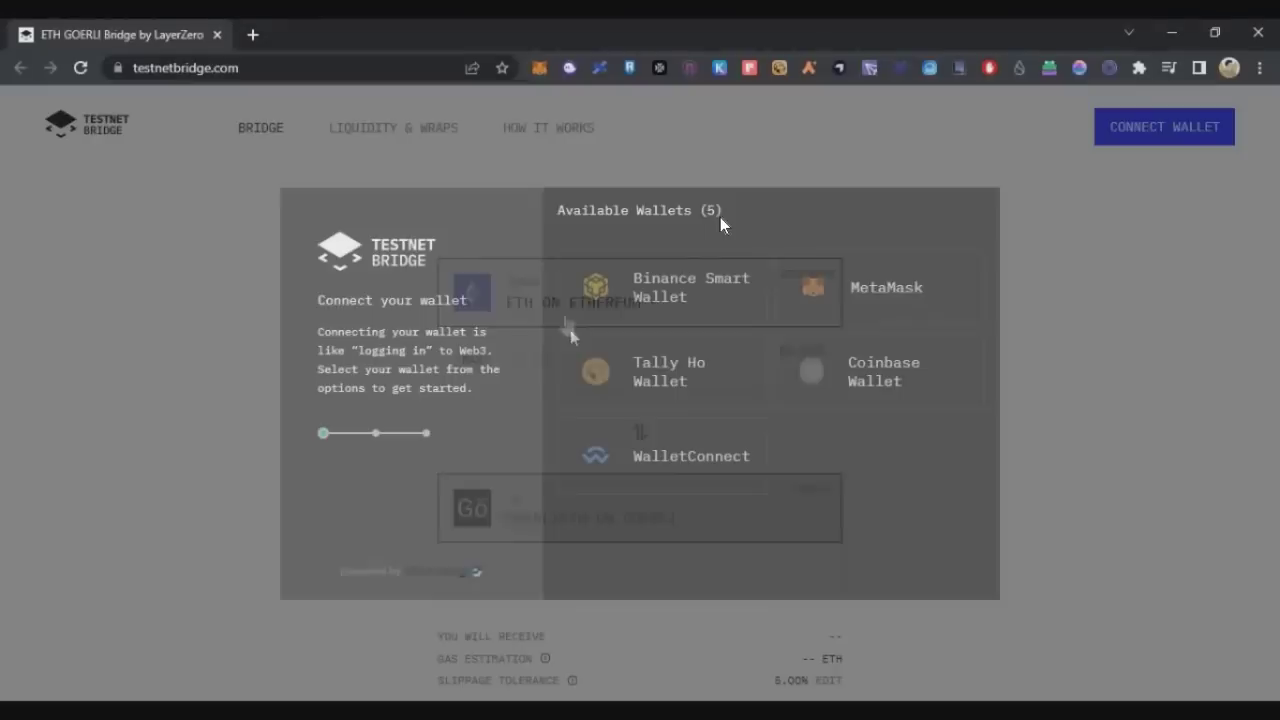
click(850, 285)
click(1210, 545)
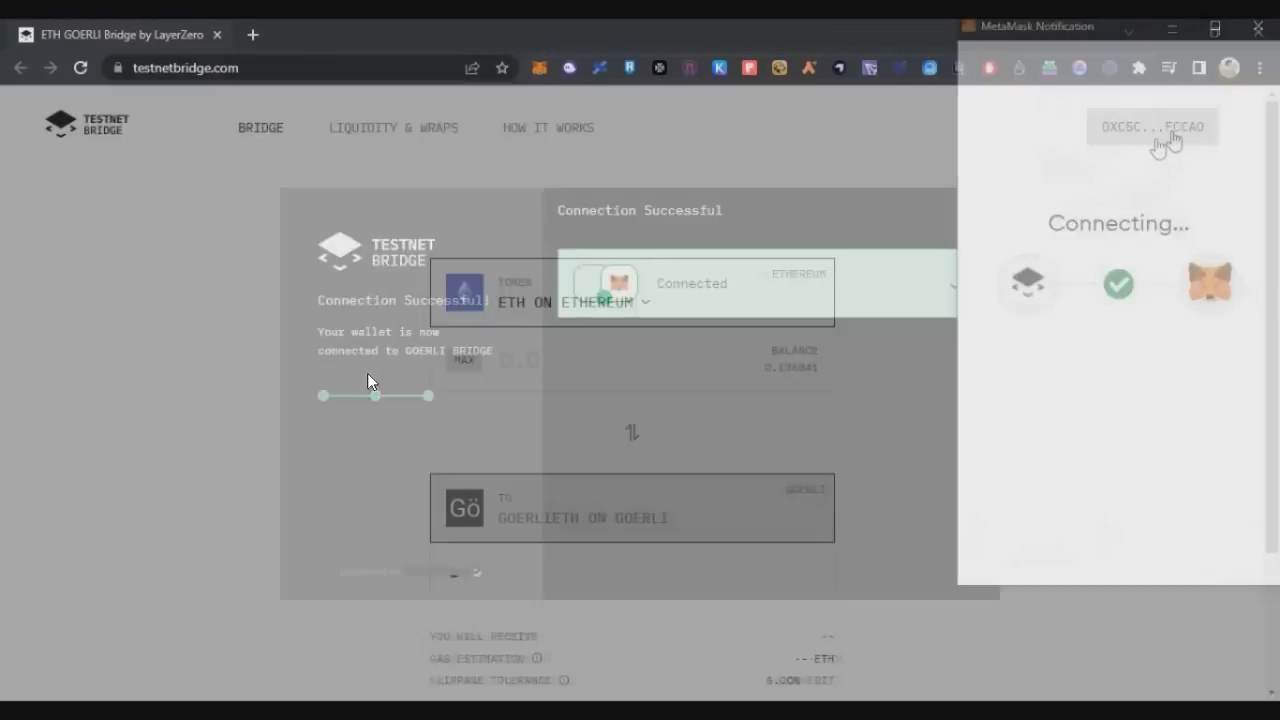
Set the bridge's source token to ETH on Optimism with an amount of 0.001 and check the GoerliETH to receive.
click(591, 303)
click(563, 371)
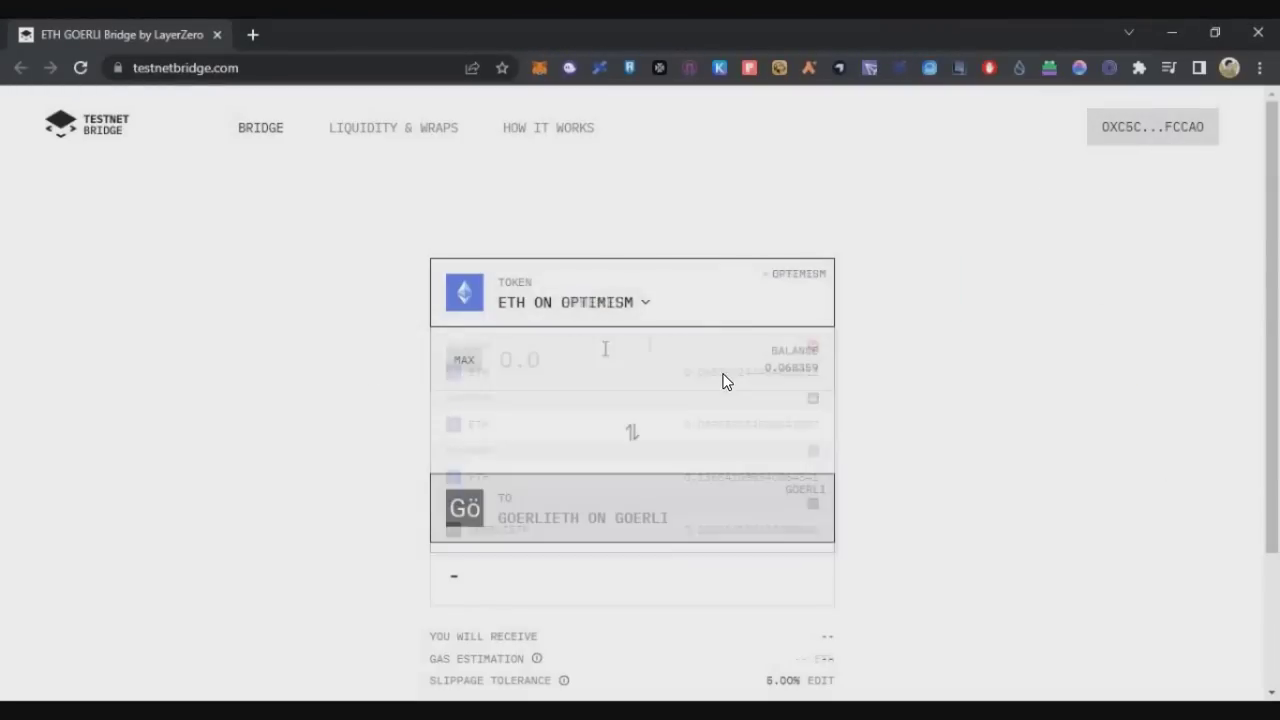
click(646, 340)
text(0.10)
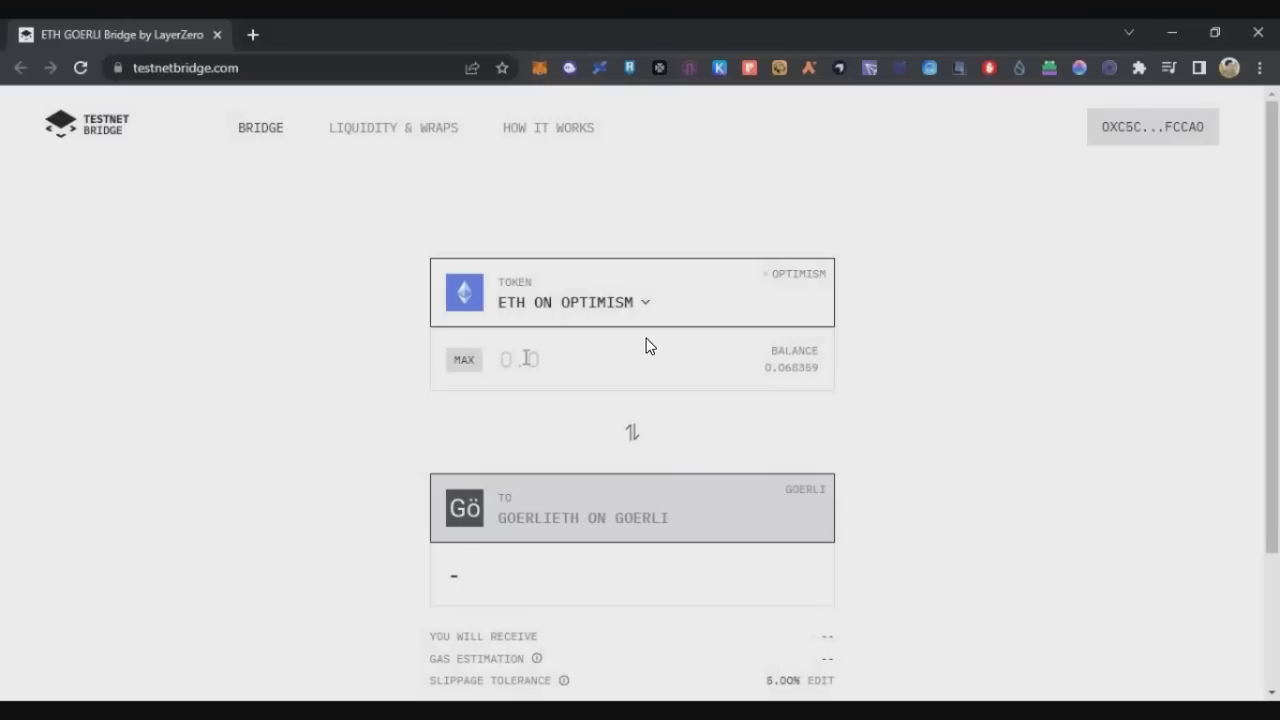
text(01)
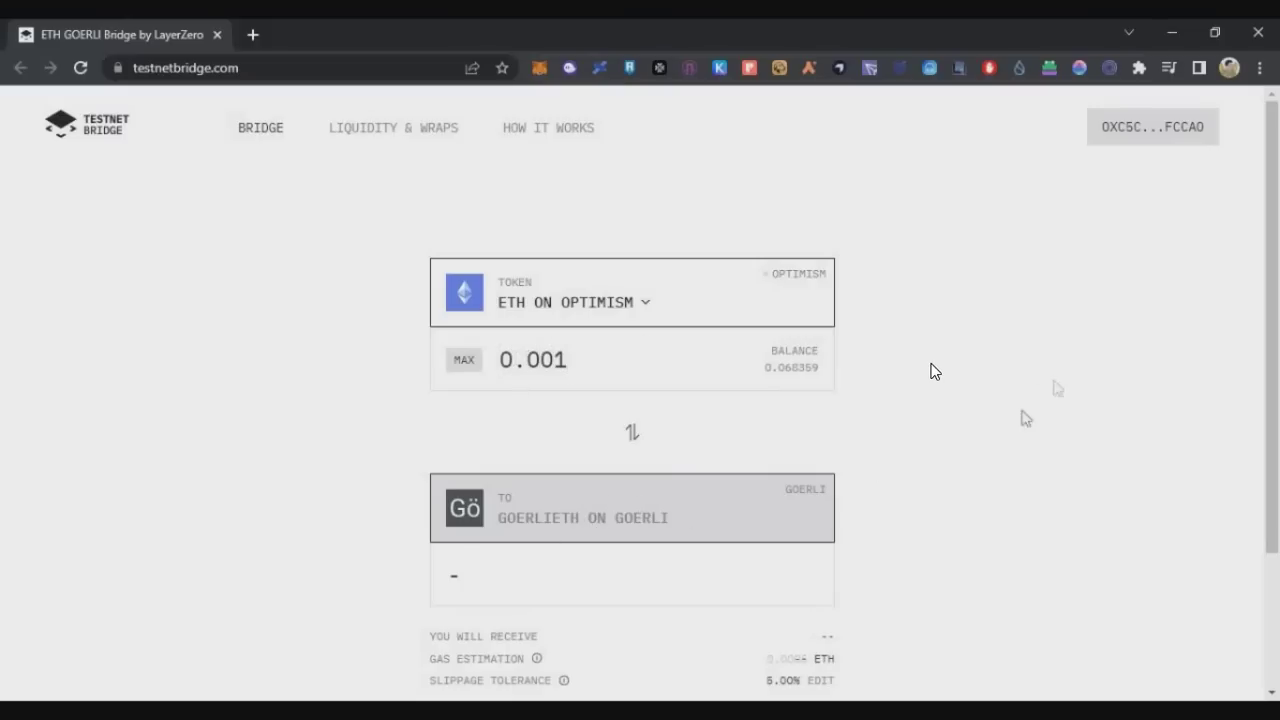
drag(447, 575, 708, 576)
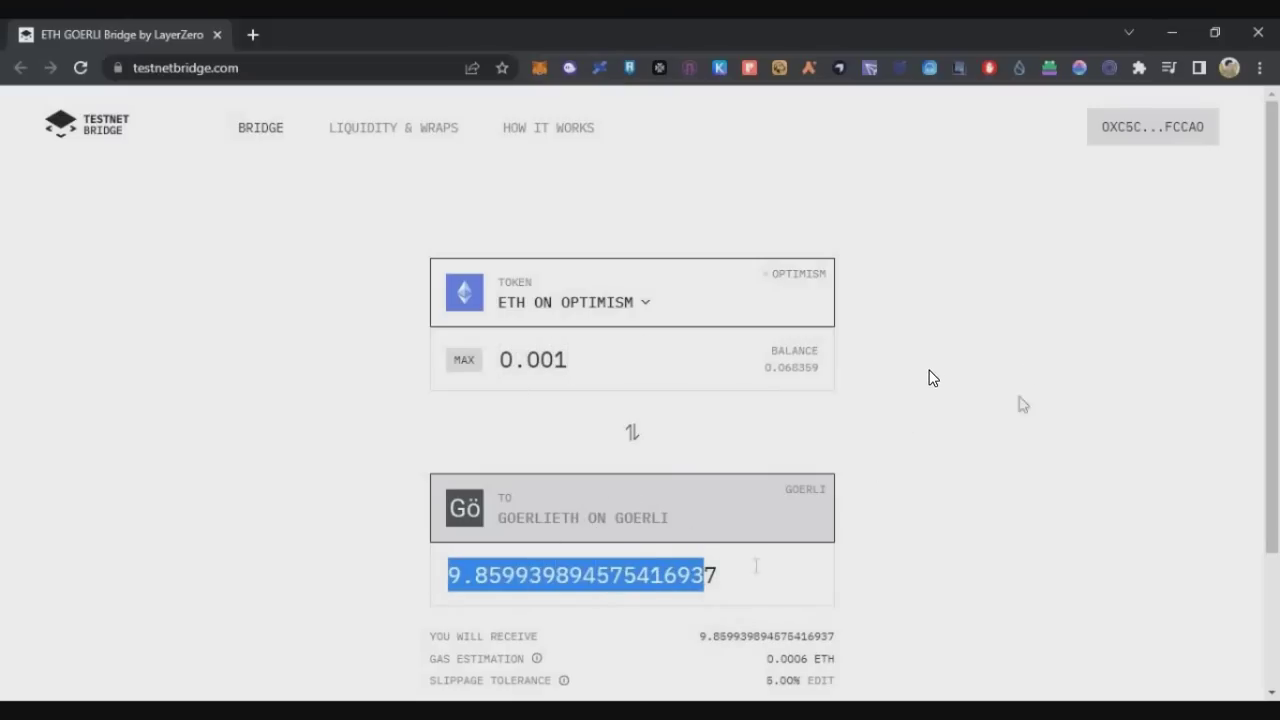
Submit the 0.001 ETH transfer from Optimism to Goerli, check the amount and gas fee in MetaMask, and confirm the transaction.
scroll(708, 576, down, 2)
click(594, 560)
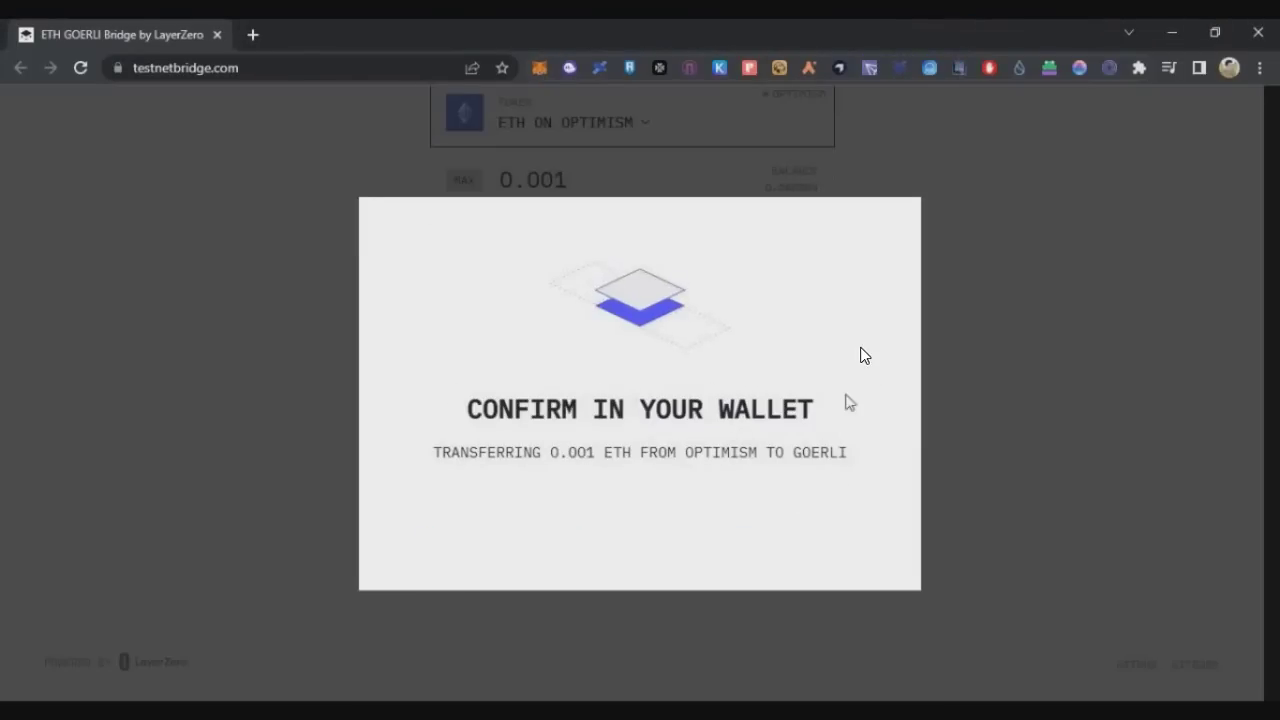
drag(766, 410, 561, 410)
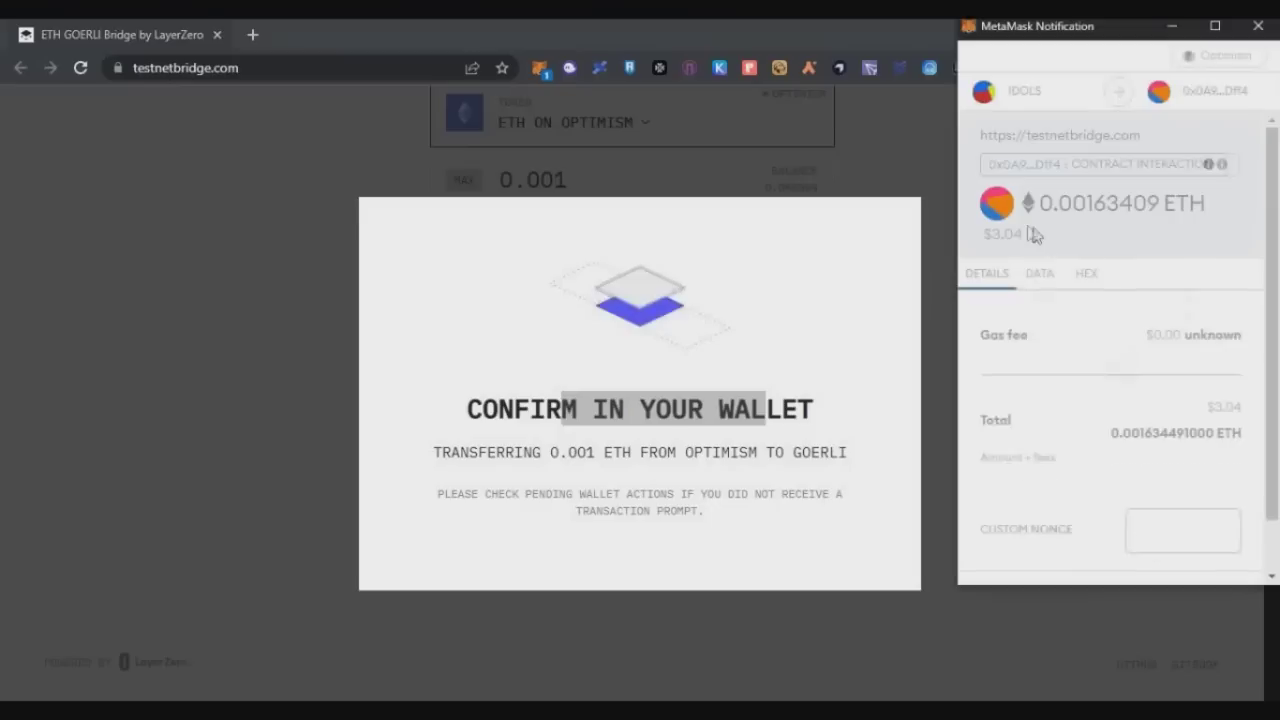
drag(1024, 236, 986, 224)
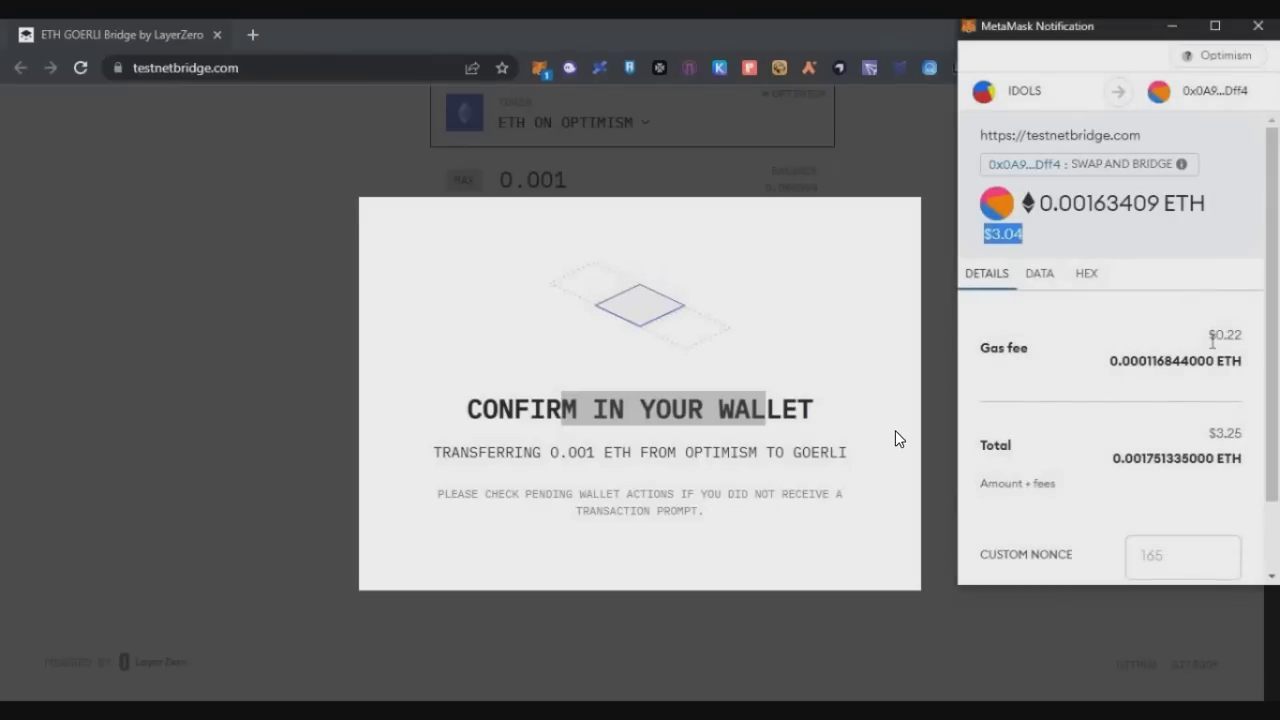
drag(1213, 340, 1242, 364)
scroll(1163, 337, down, 2)
click(1183, 548)
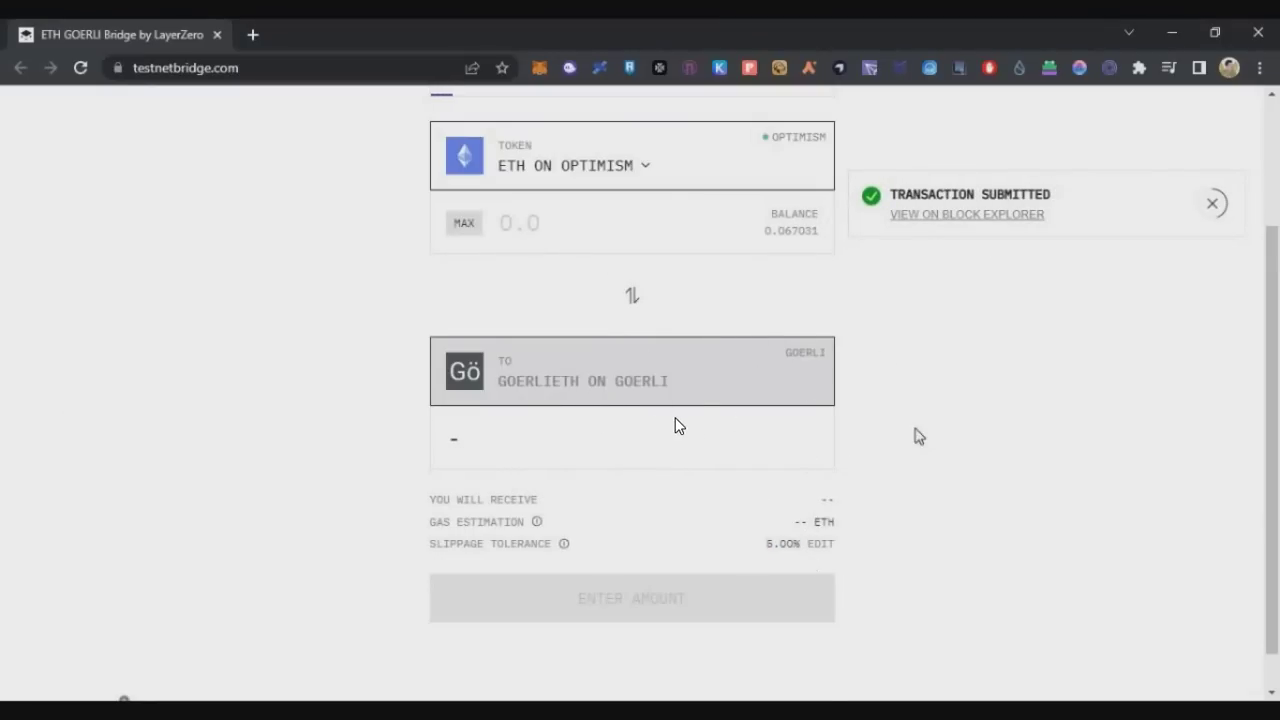
Check the progress and completion of the 0.001 ETH Optimism-to-Goerli transfer and look at the wallet in MetaMask.
scroll(673, 415, up, 2)
drag(447, 257, 835, 266)
click(812, 278)
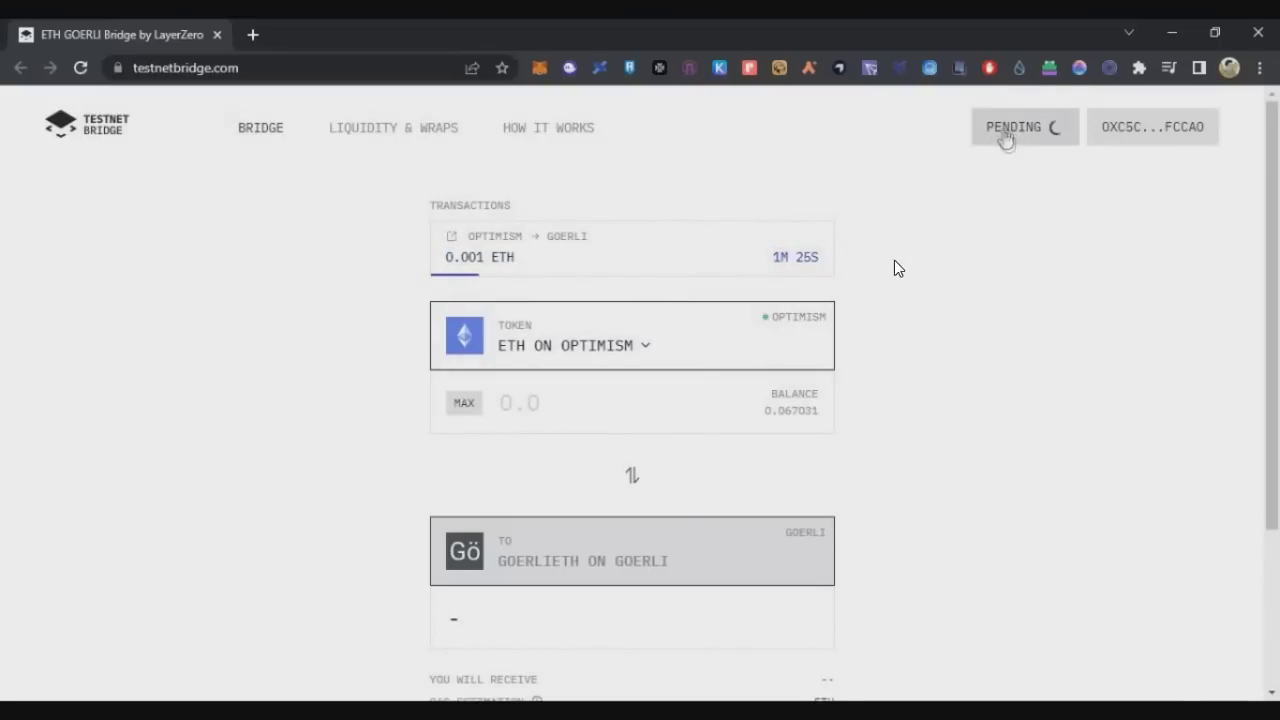
drag(468, 257, 492, 257)
drag(812, 256, 758, 257)
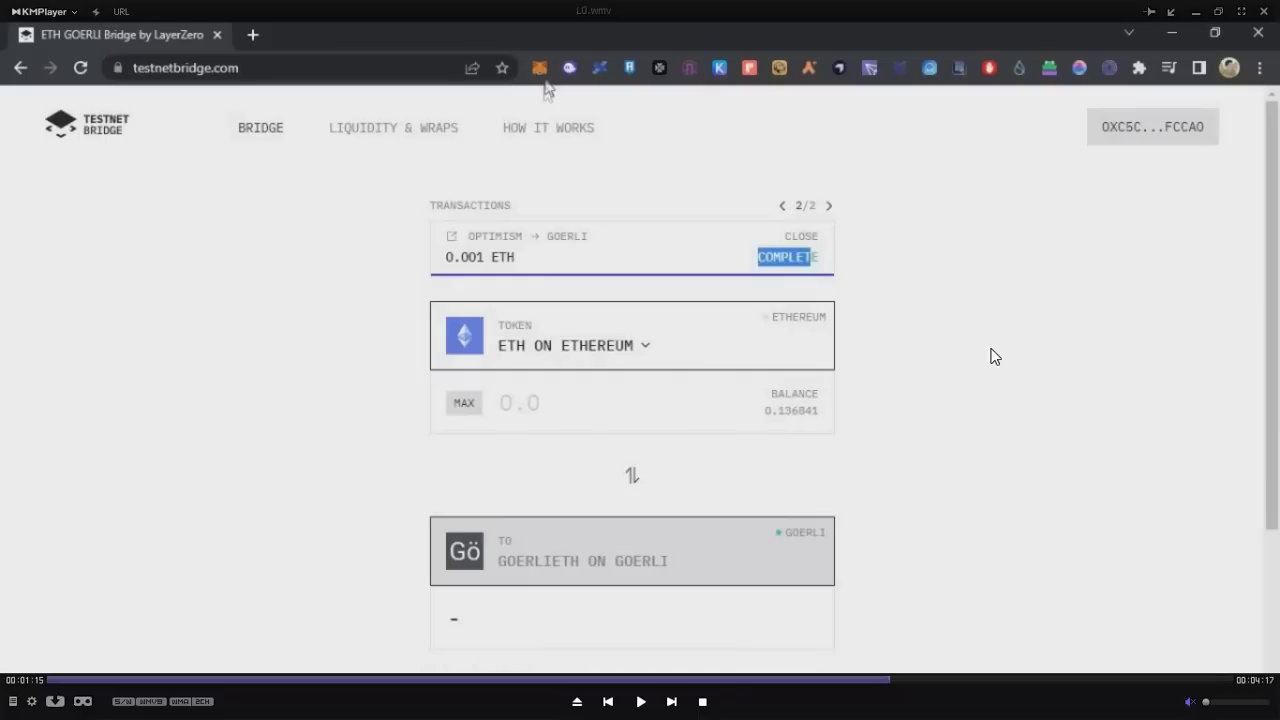
click(539, 67)
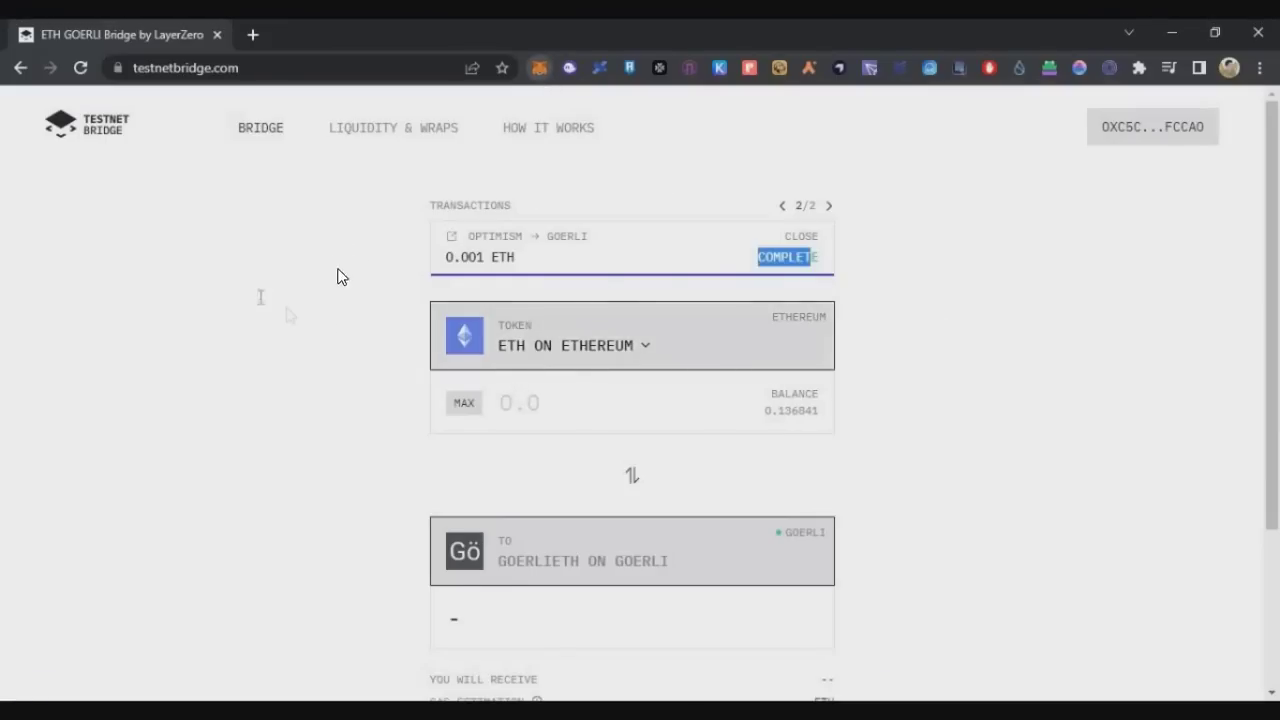
click(925, 376)
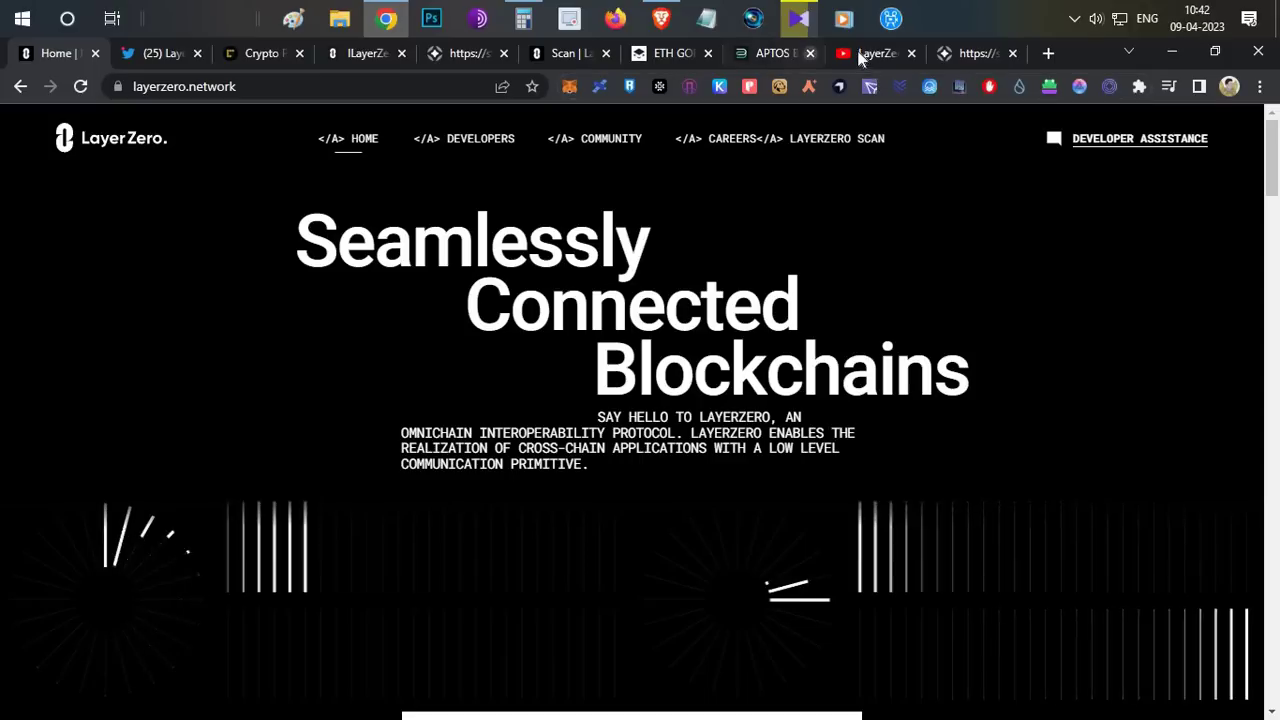
View the LayerZero airdrop video on YouTube and the Aptos Bridge transfer page, and return to the LayerZero home page.
click(858, 58)
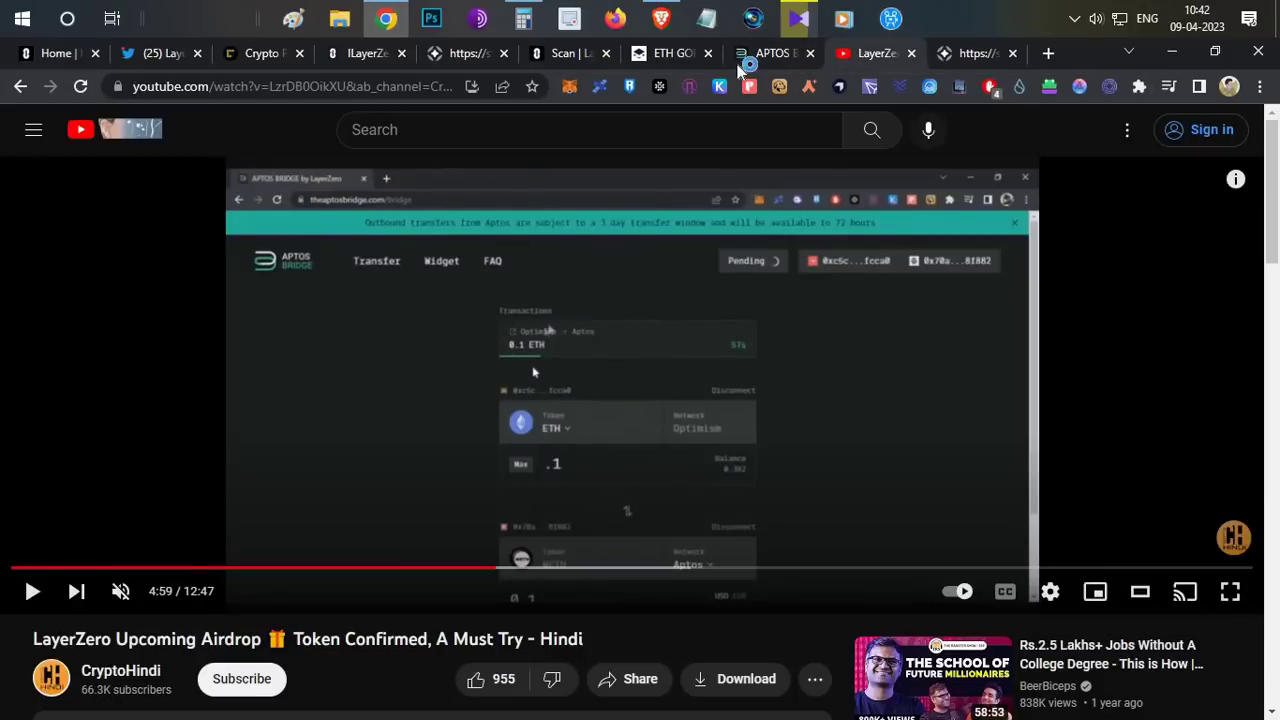
key(ctrl+shift+Tab)
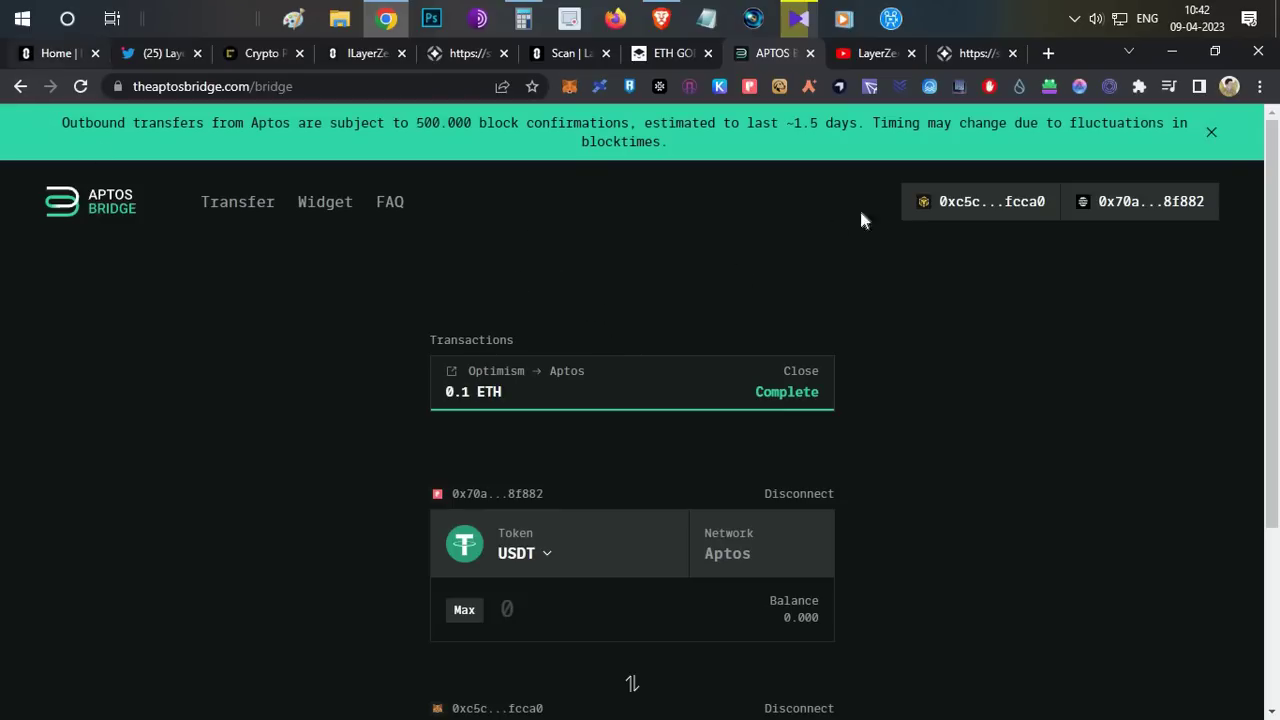
key(ctrl+1)
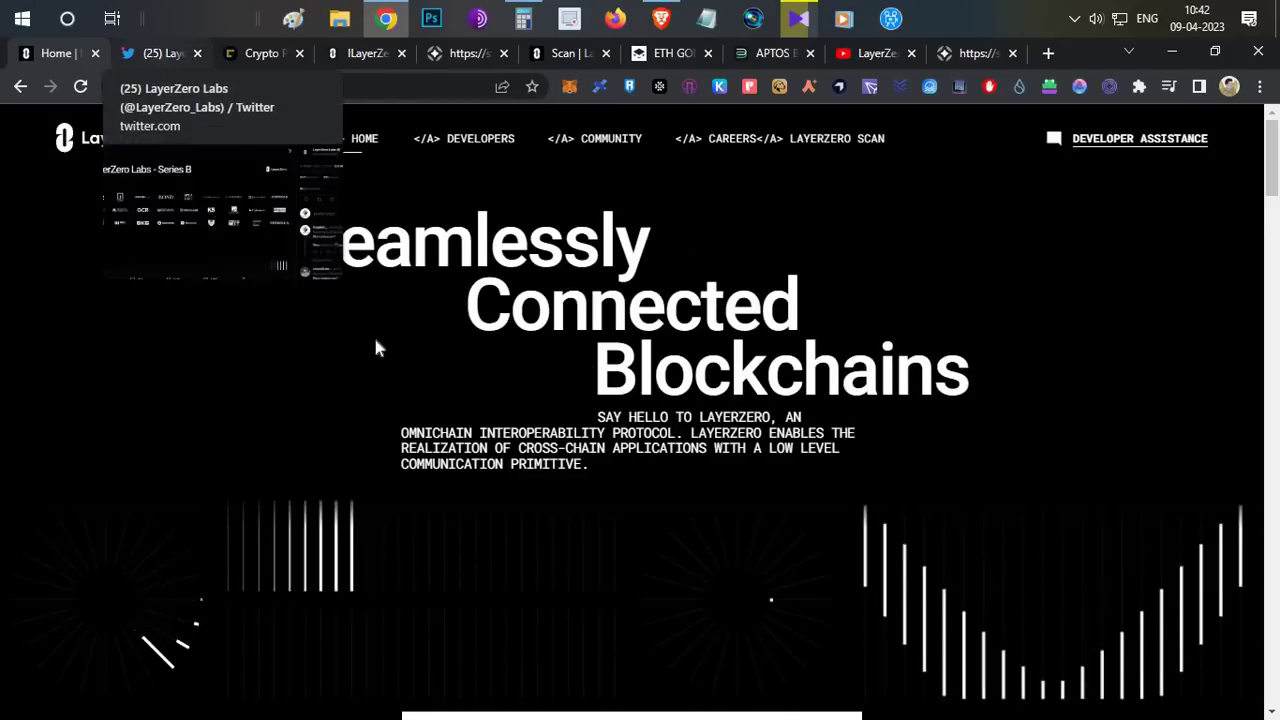
Revisit the LayerZero Labs Series B tweet and the ILayerZeroEndpoint documentation, and switch to the CryptoTelugu YouTube channel in Brave.
key(ctrl+2)
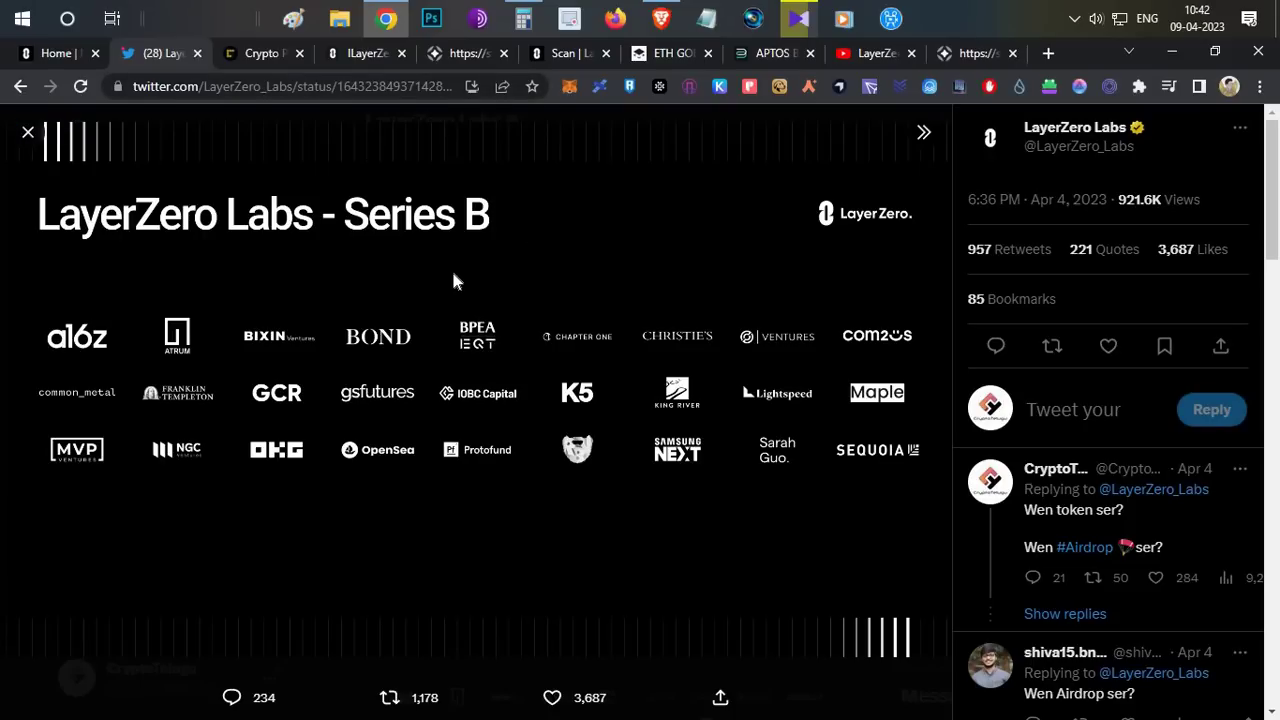
click(359, 66)
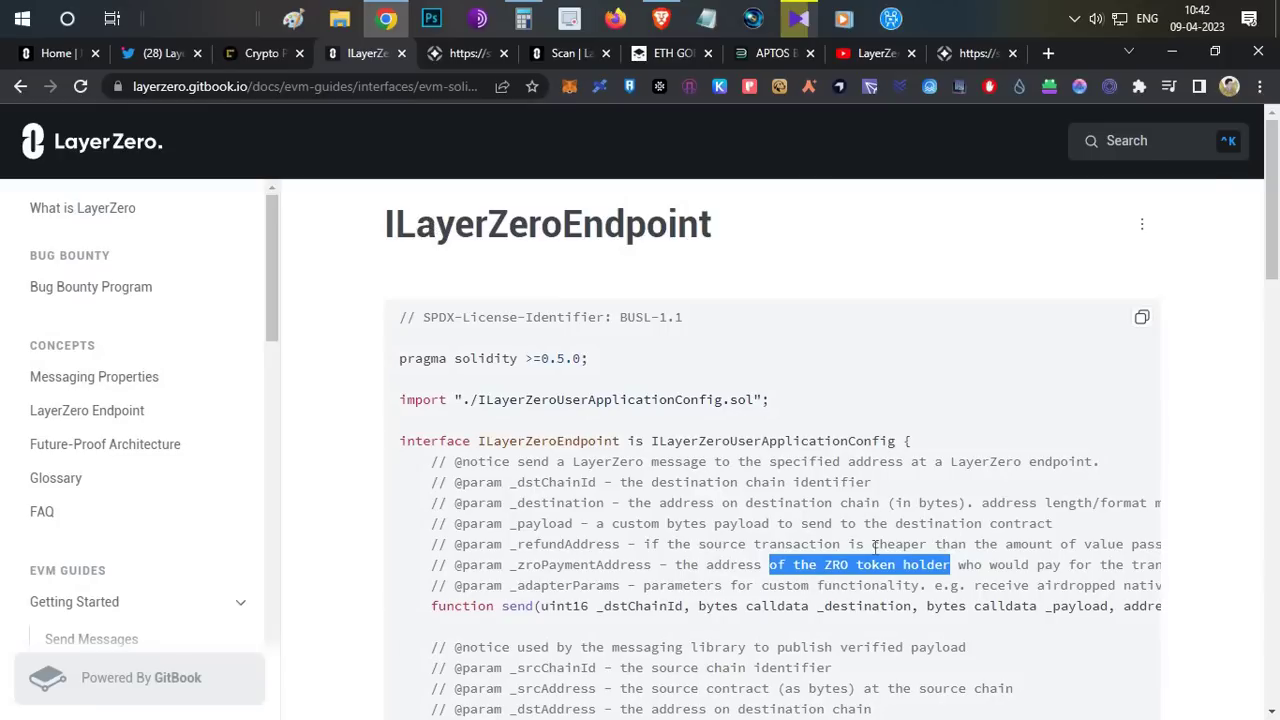
click(52, 60)
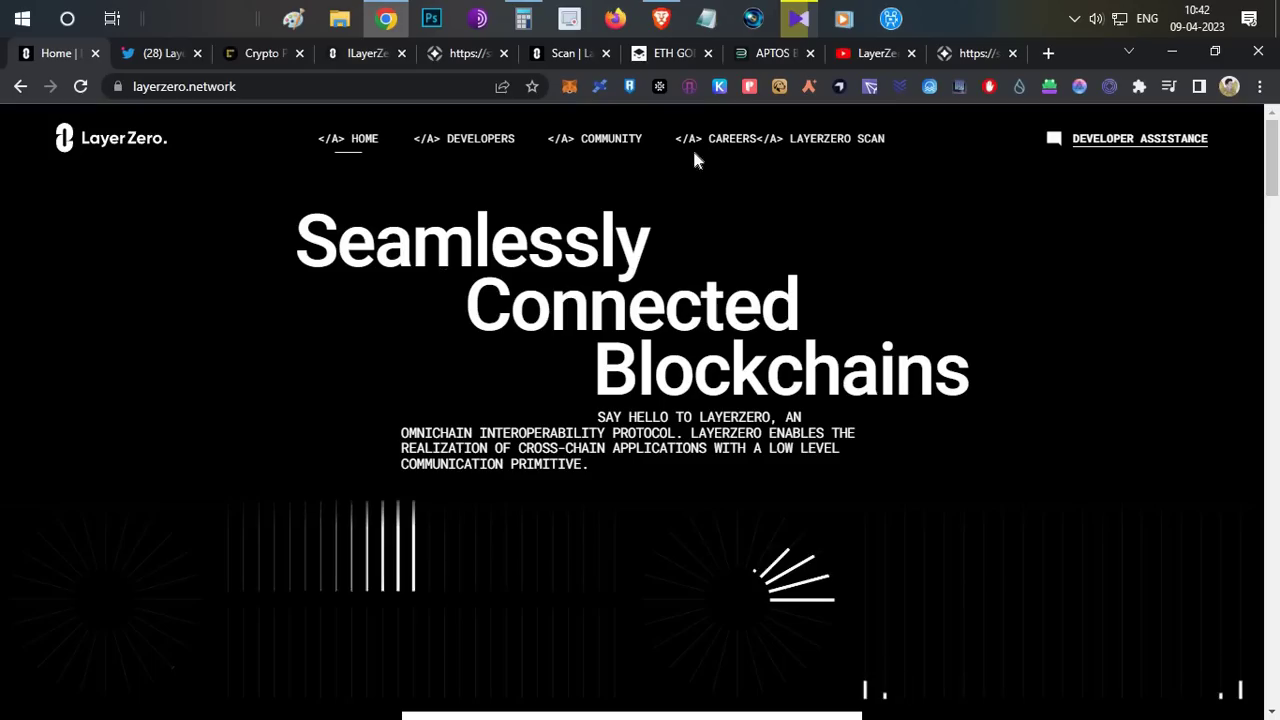
key(alt+Tab)
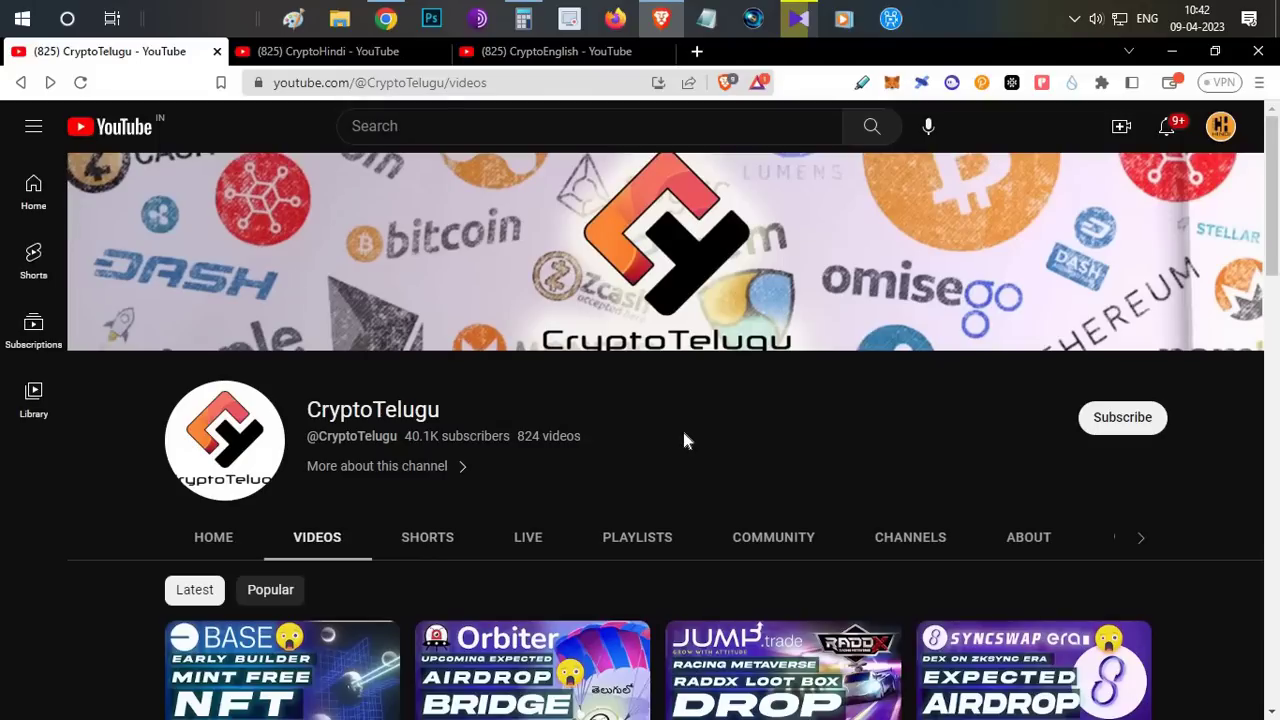